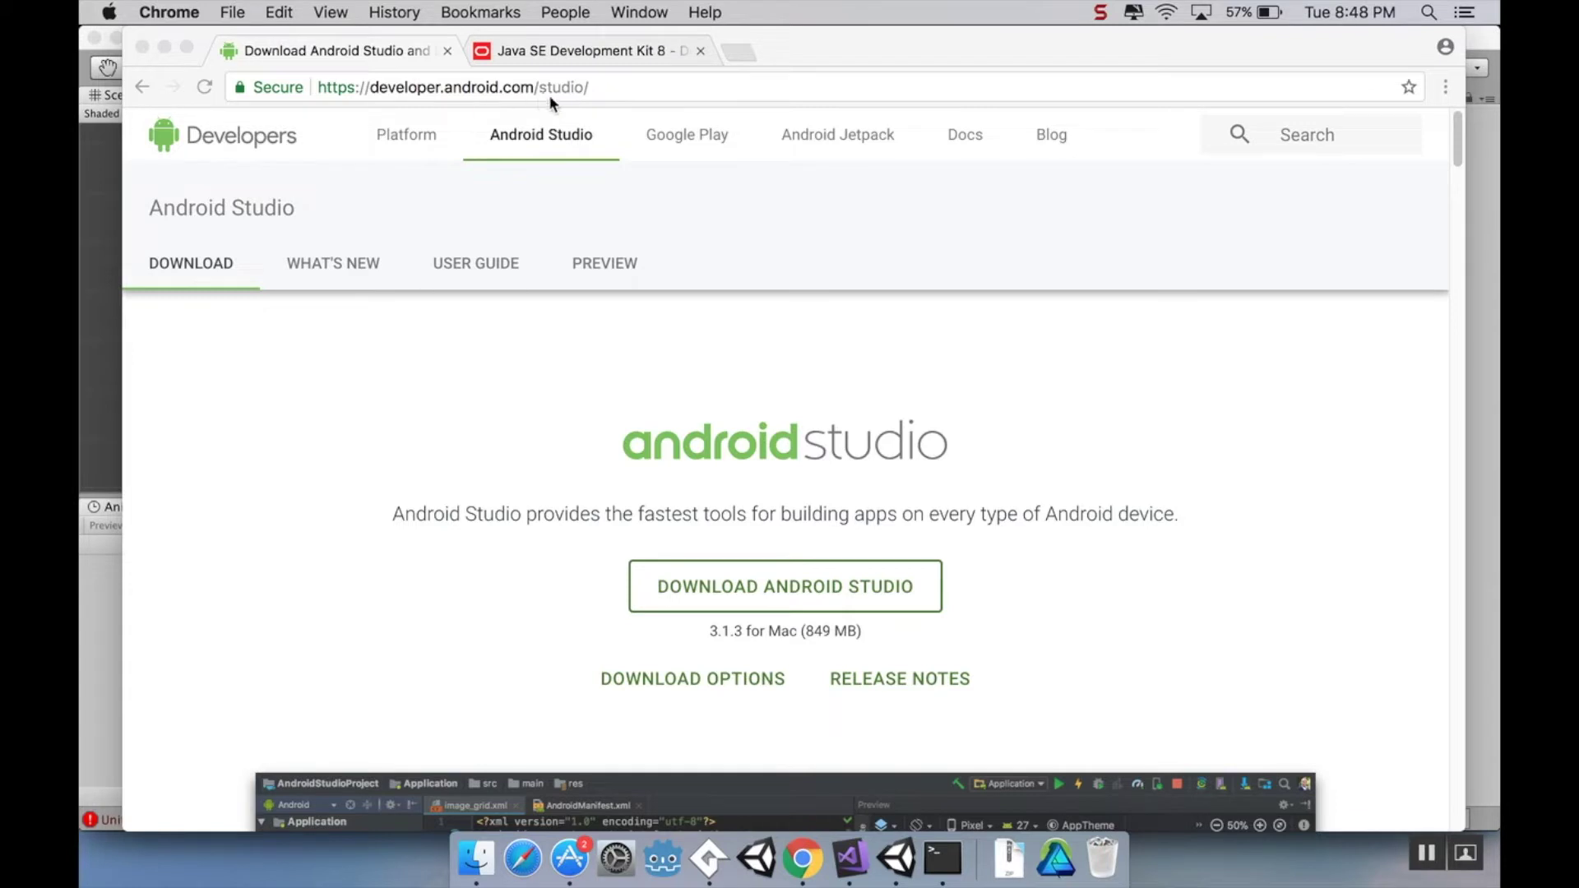
Agree to the Android Studio terms and start the Android Studio for Mac download
{"action": "left_click", "coordinate": [777, 591]}
{"action": "left_click", "coordinate": [903, 589]}
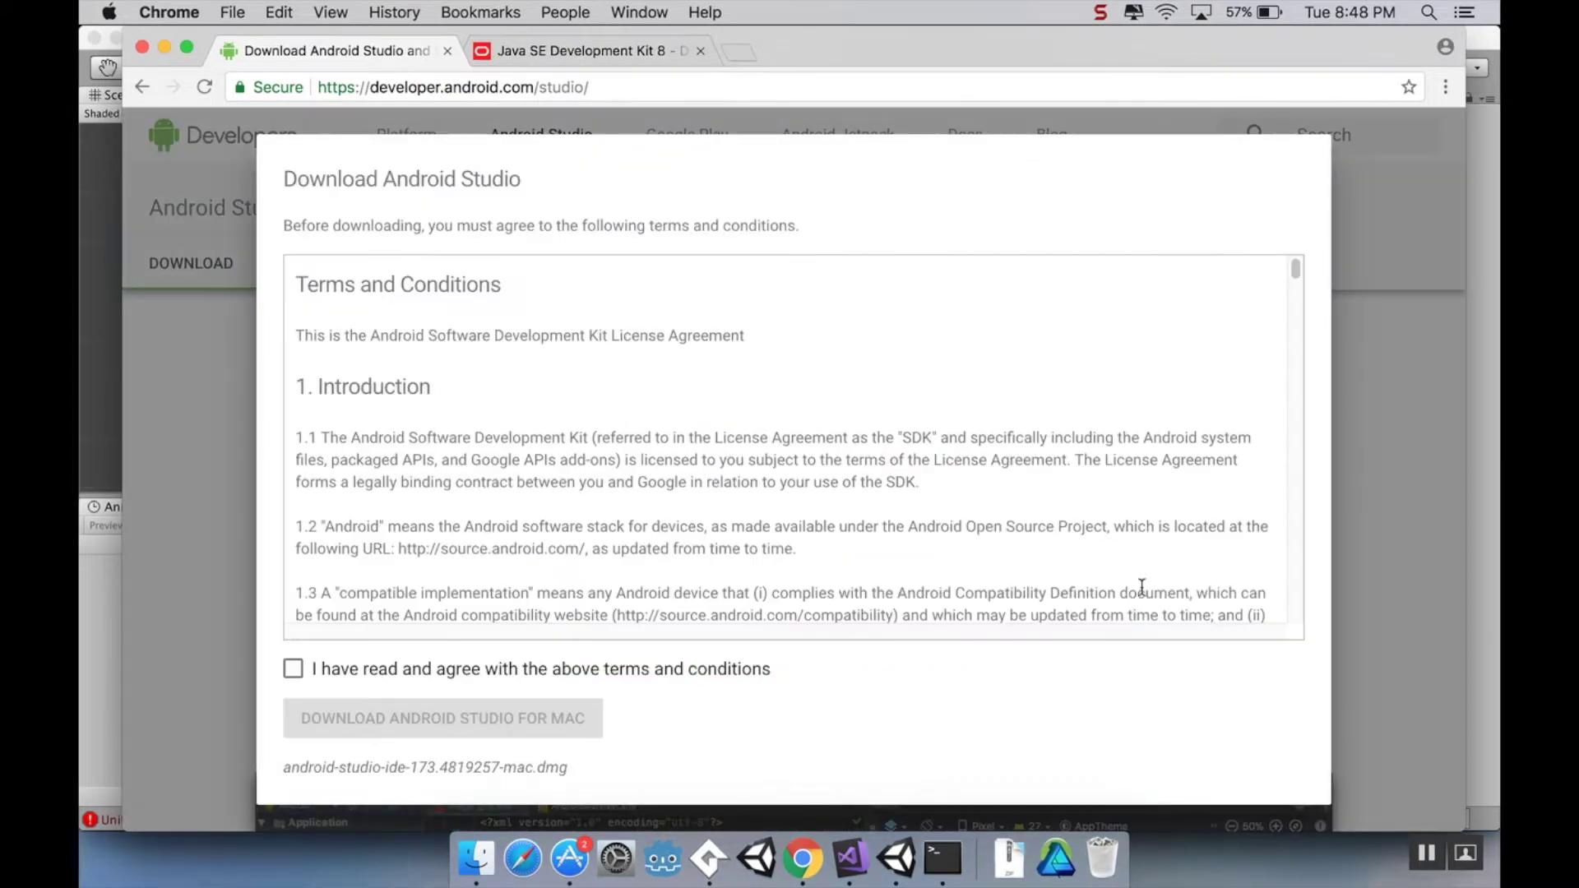
{"action": "left_click", "coordinate": [293, 669]}
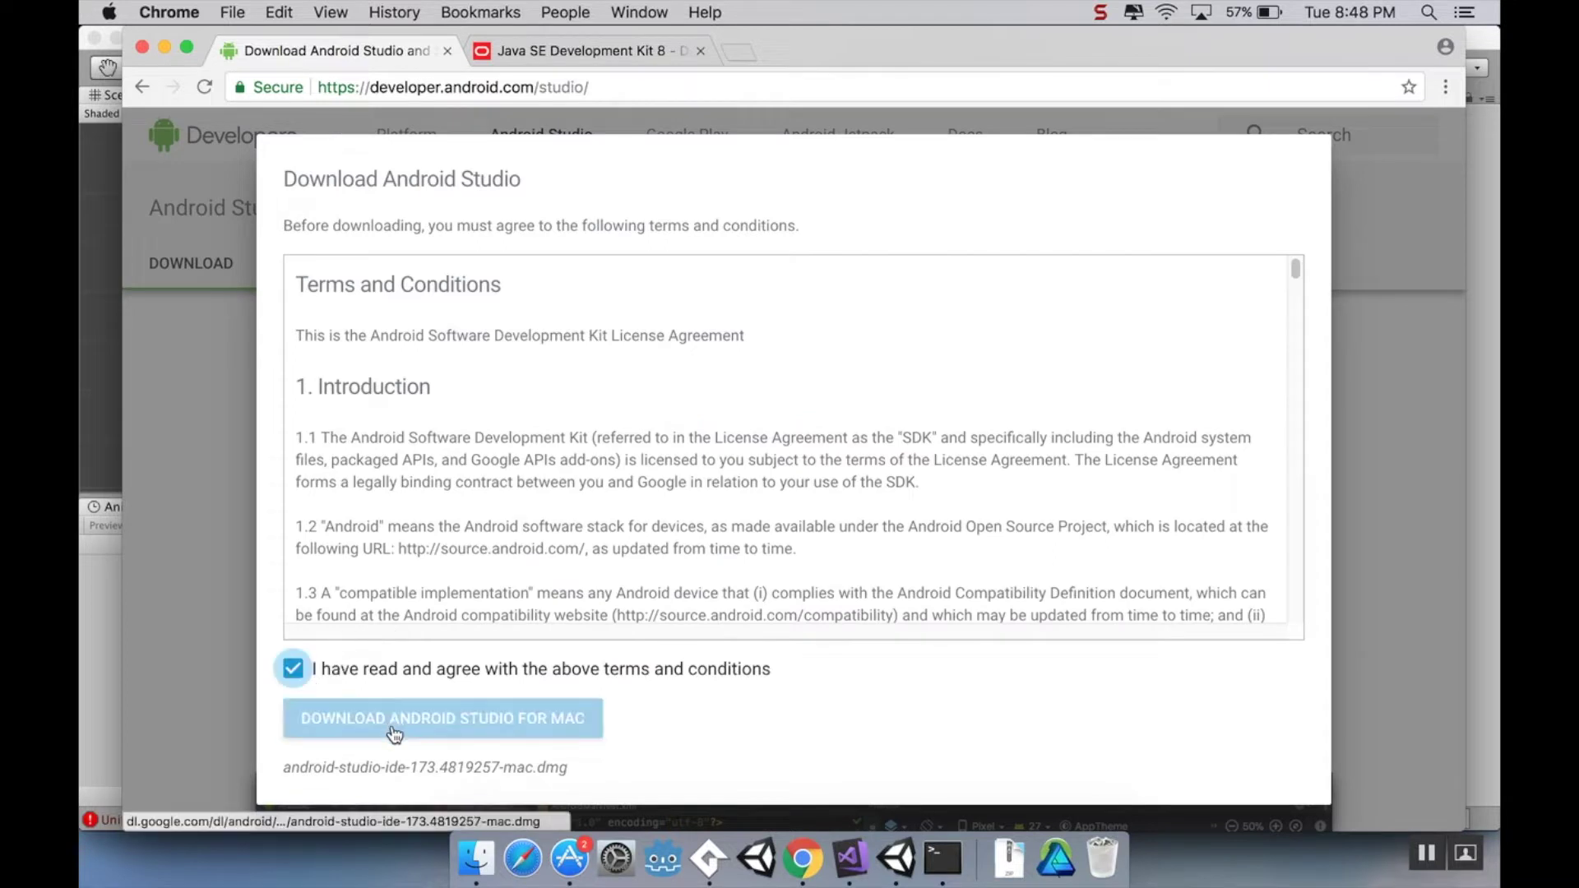
{"action": "left_click", "coordinate": [395, 728]}
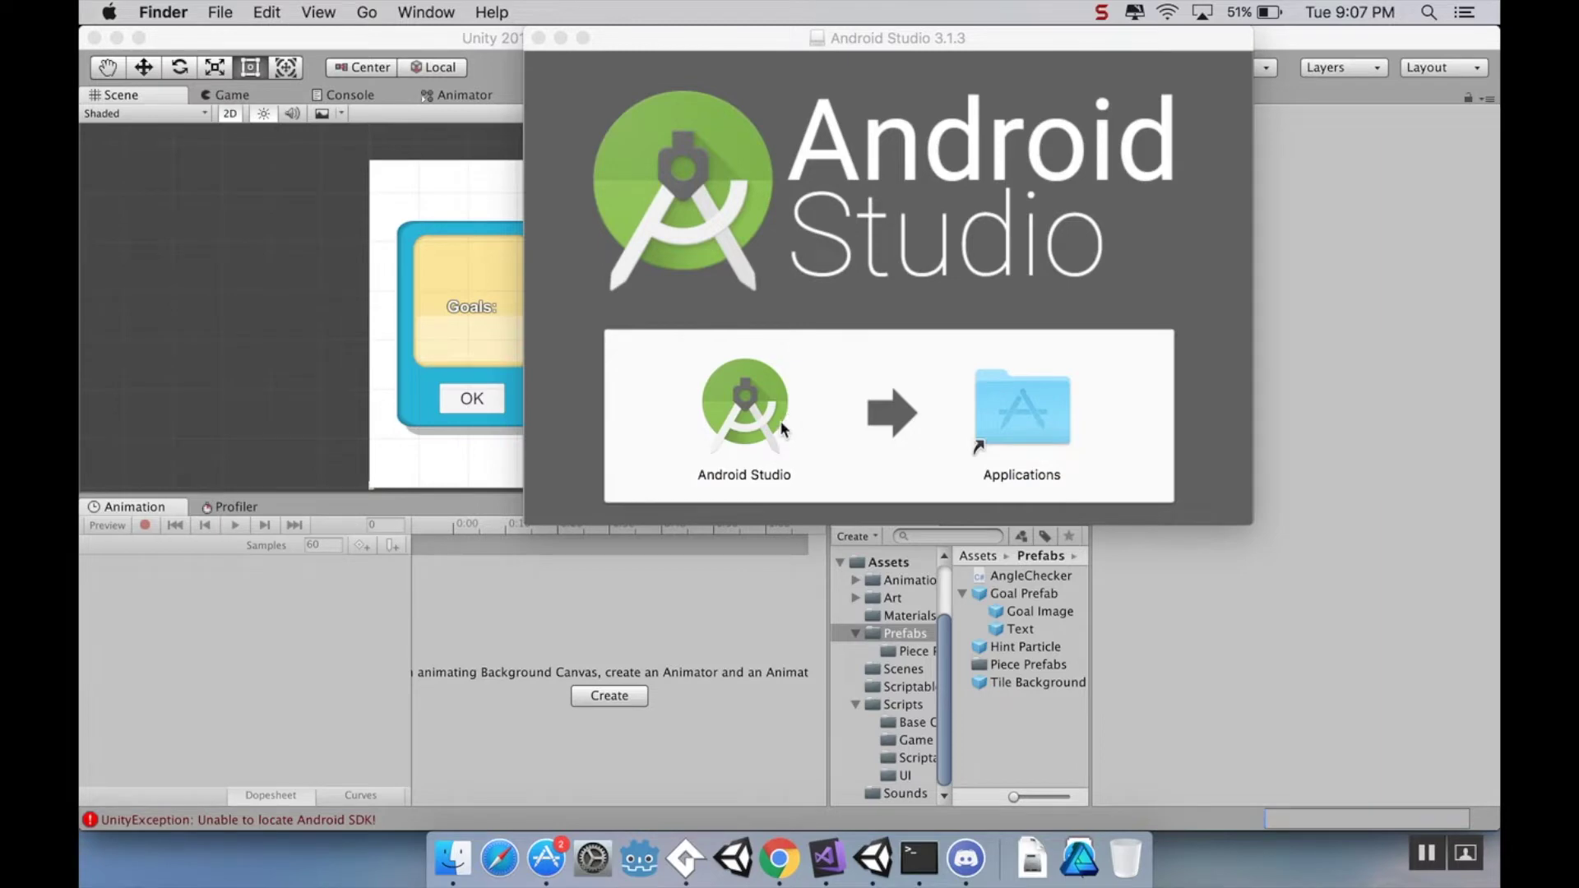
Copy Android Studio into Applications and launch it from the Dock's Applications stack
{"action": "left_click", "coordinate": [743, 415]}
{"action": "left_click_drag", "start_coordinate": [743, 415], "coordinate": [1024, 412]}
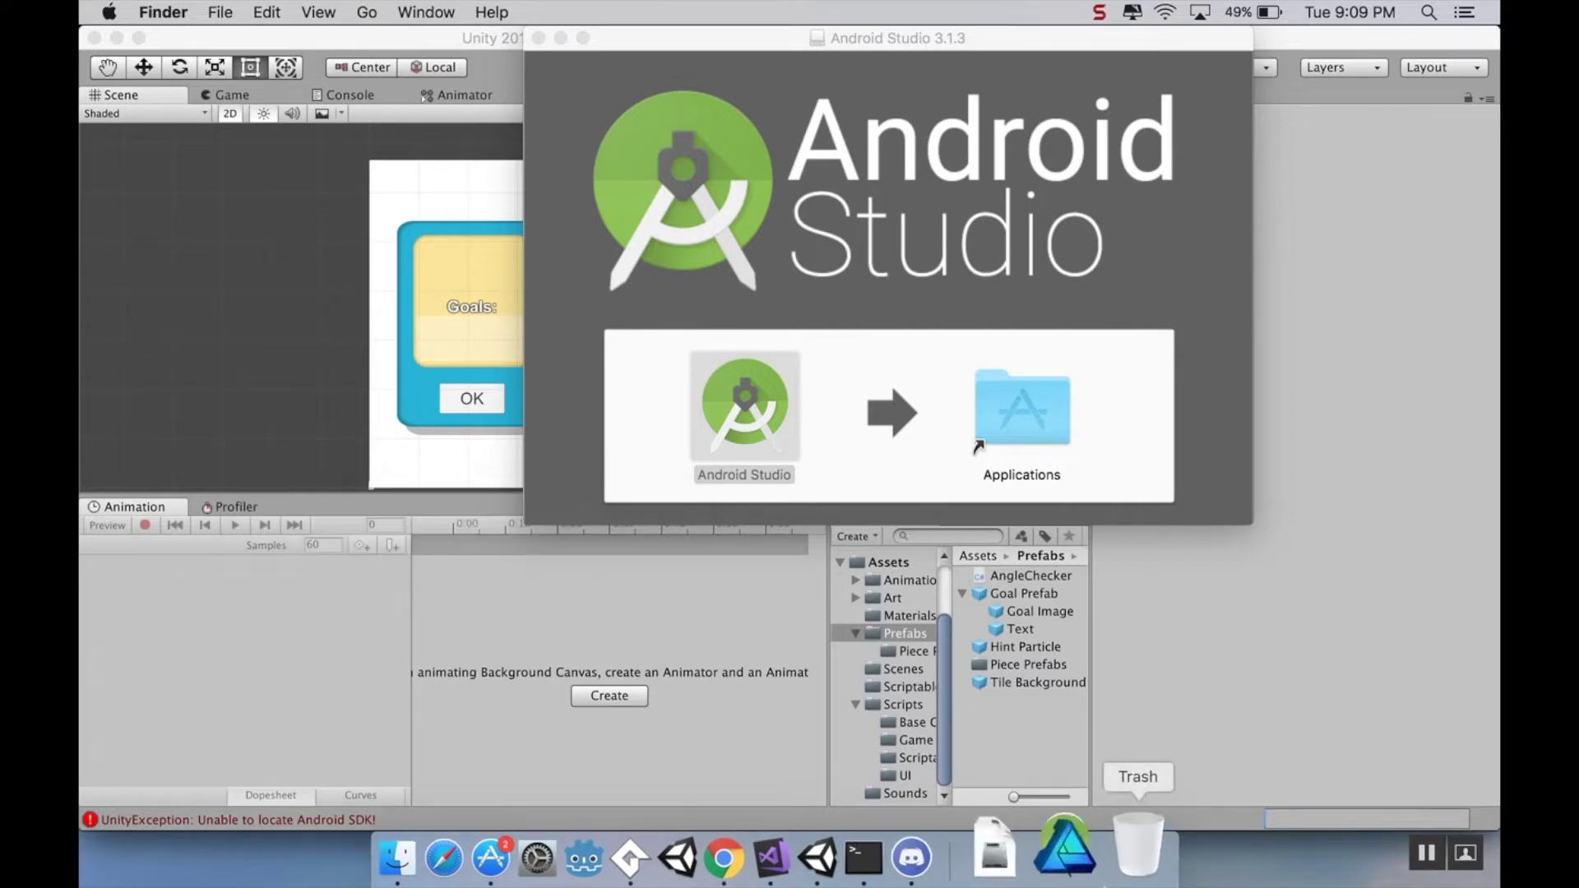
{"action": "left_click", "coordinate": [1080, 858]}
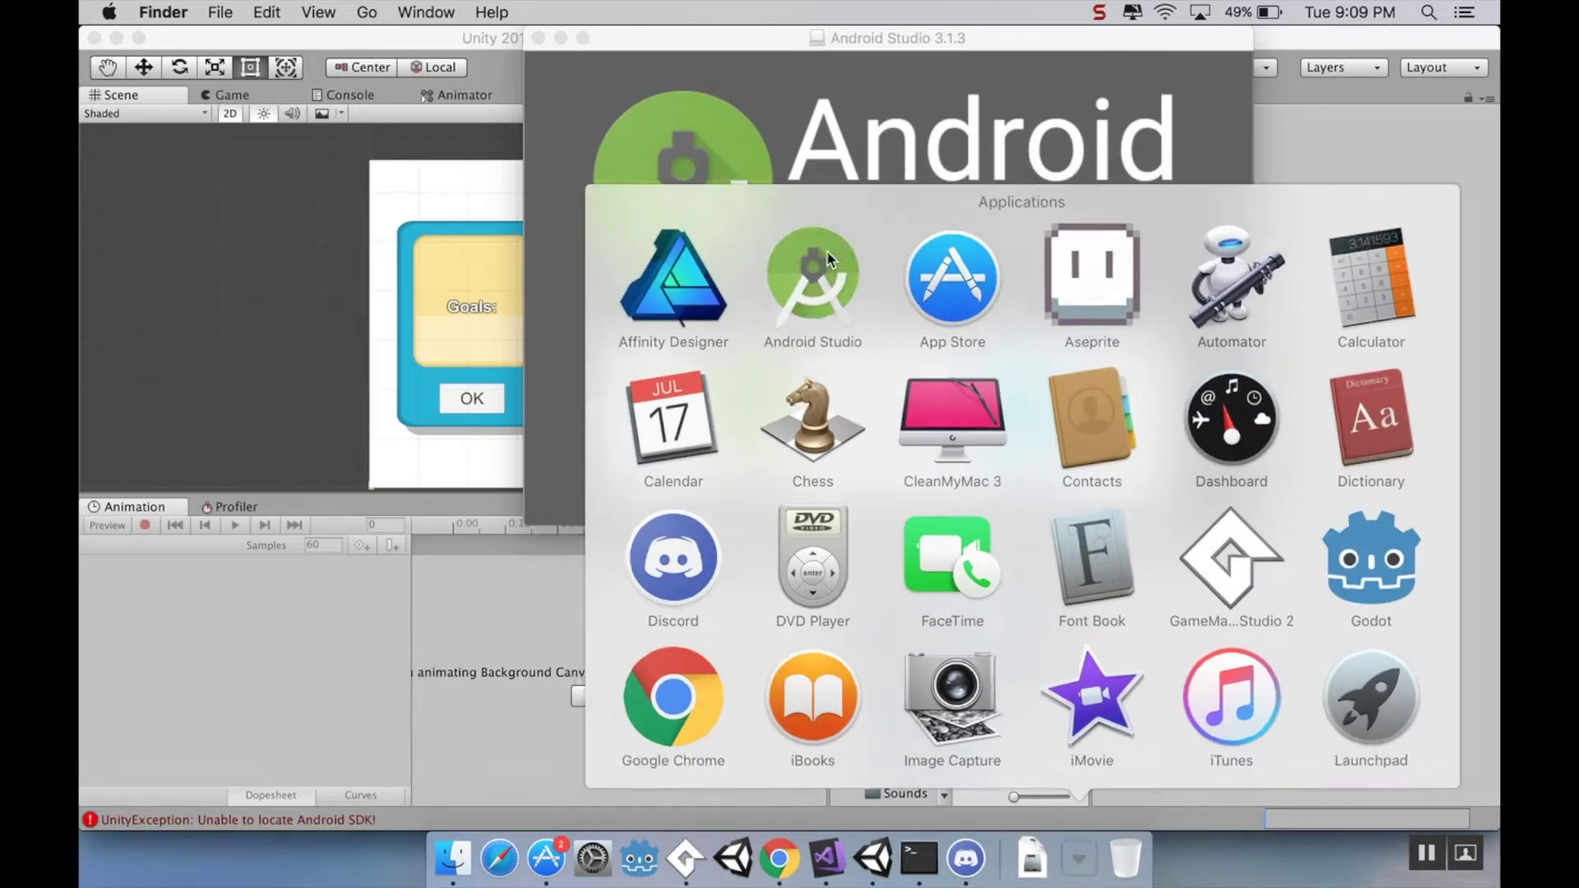
{"action": "left_click", "coordinate": [826, 251]}
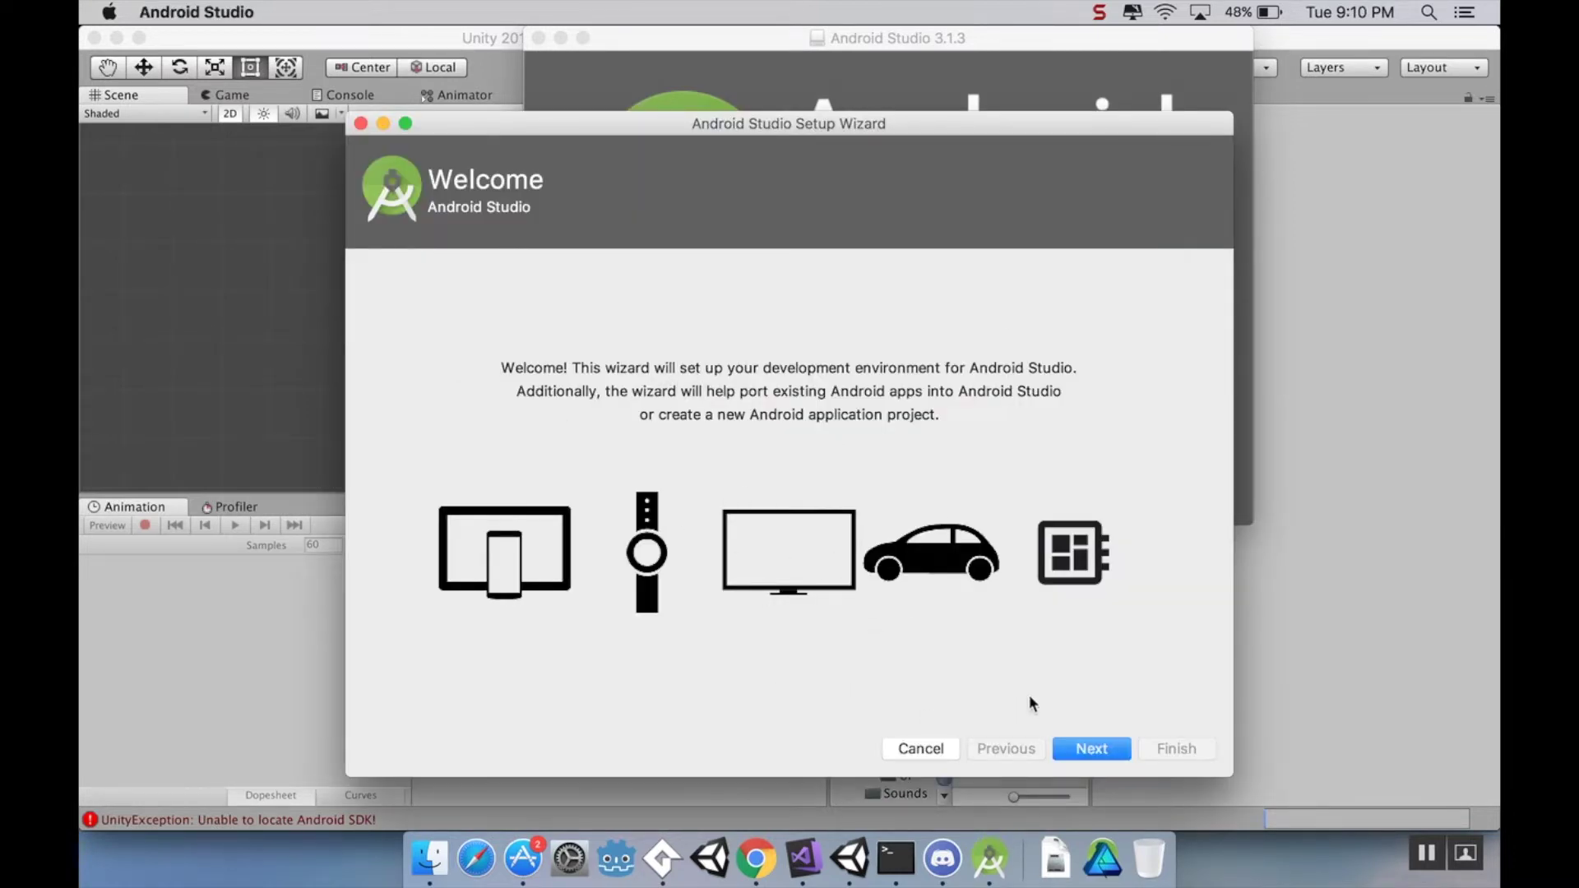
Choose a Custom installation with the Darcula theme in the Setup Wizard
{"action": "left_click", "coordinate": [1093, 749]}
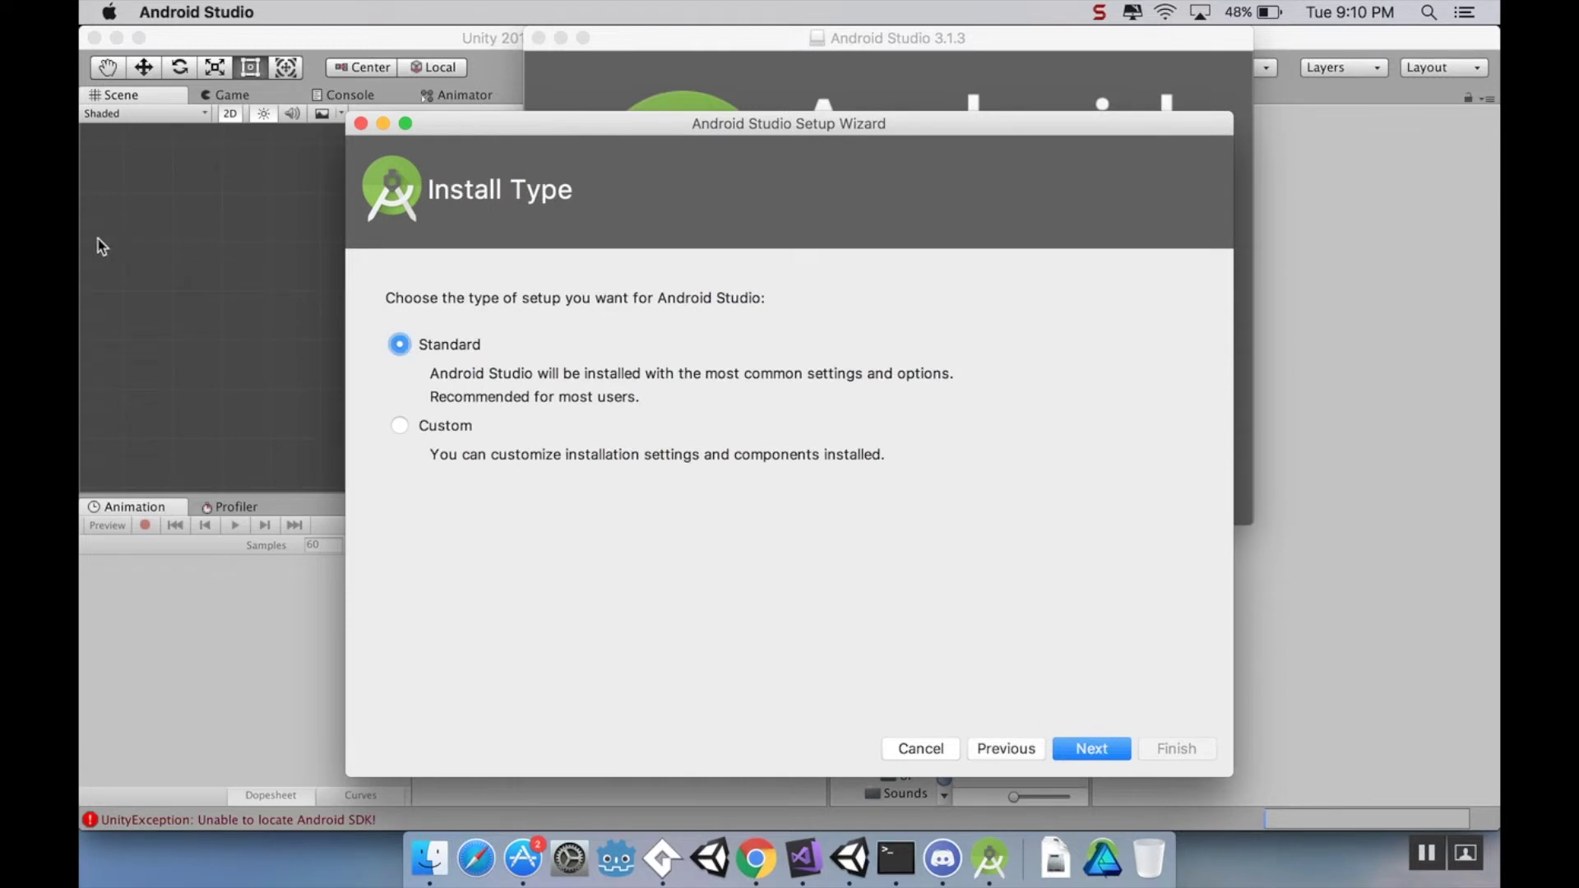
{"action": "left_click", "coordinate": [398, 426]}
{"action": "left_click", "coordinate": [1098, 748]}
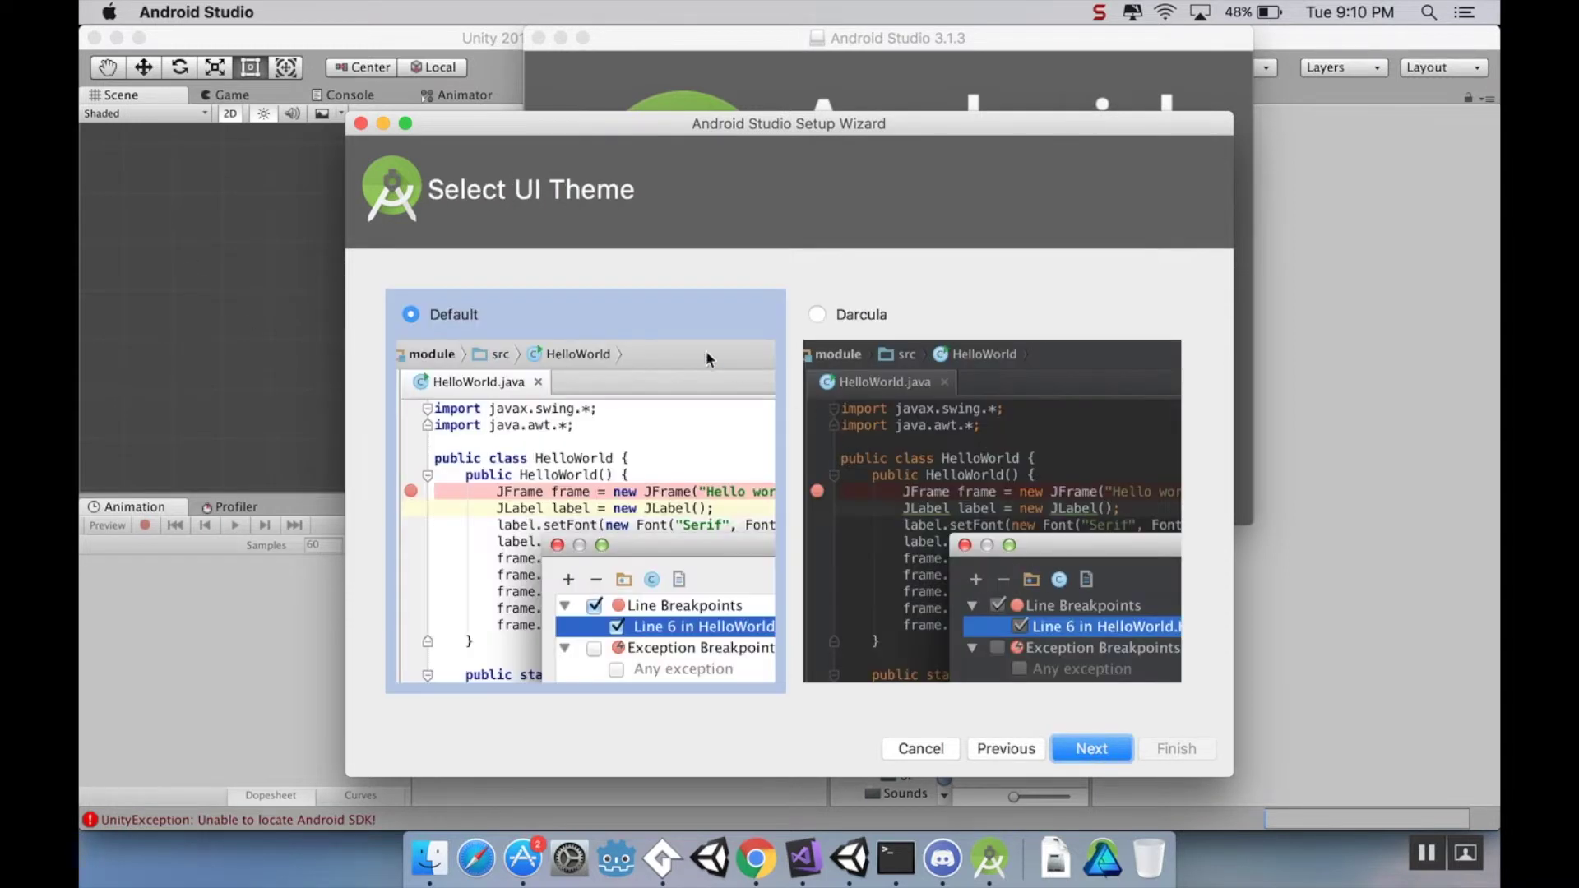
{"action": "left_click", "coordinate": [851, 316]}
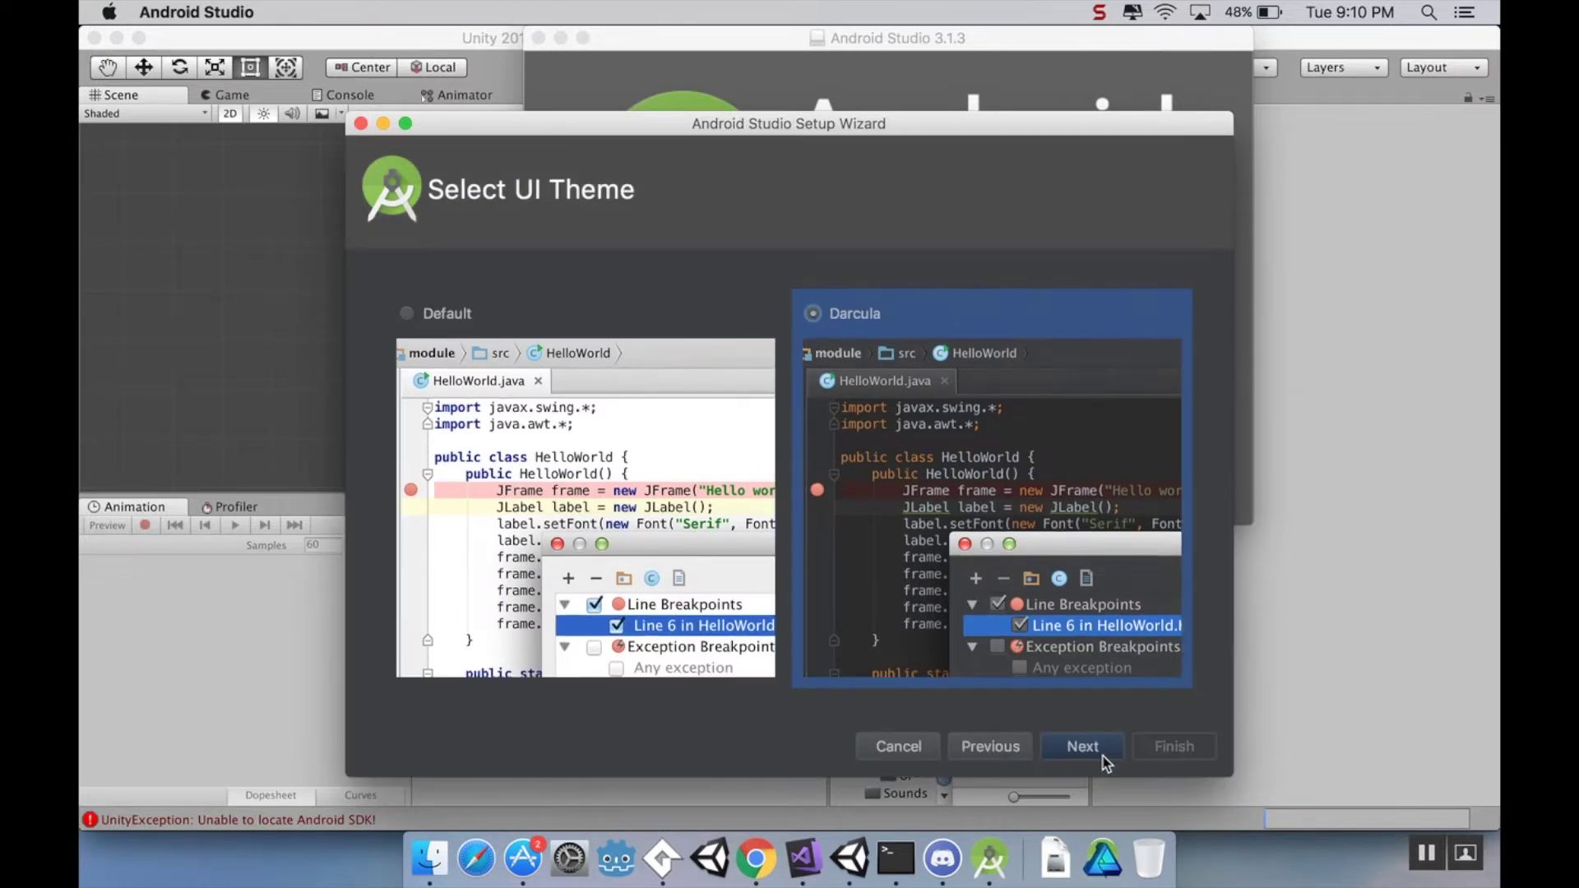
Accept the SDK component and emulator RAM defaults and finish setup to download components
{"action": "left_click", "coordinate": [1095, 748]}
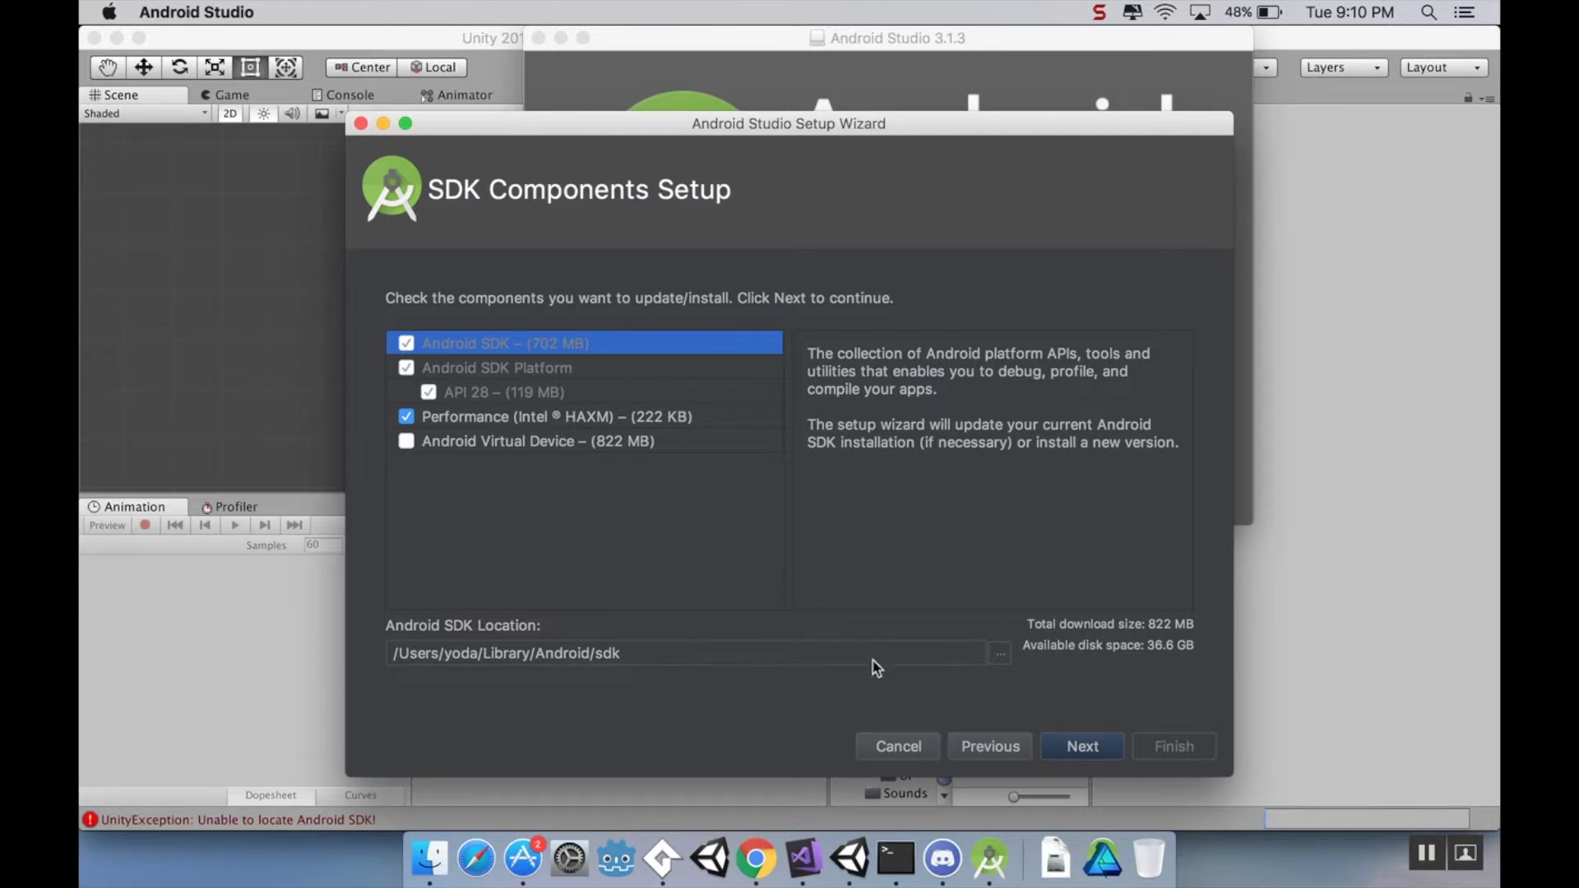
{"action": "left_click", "coordinate": [1073, 749]}
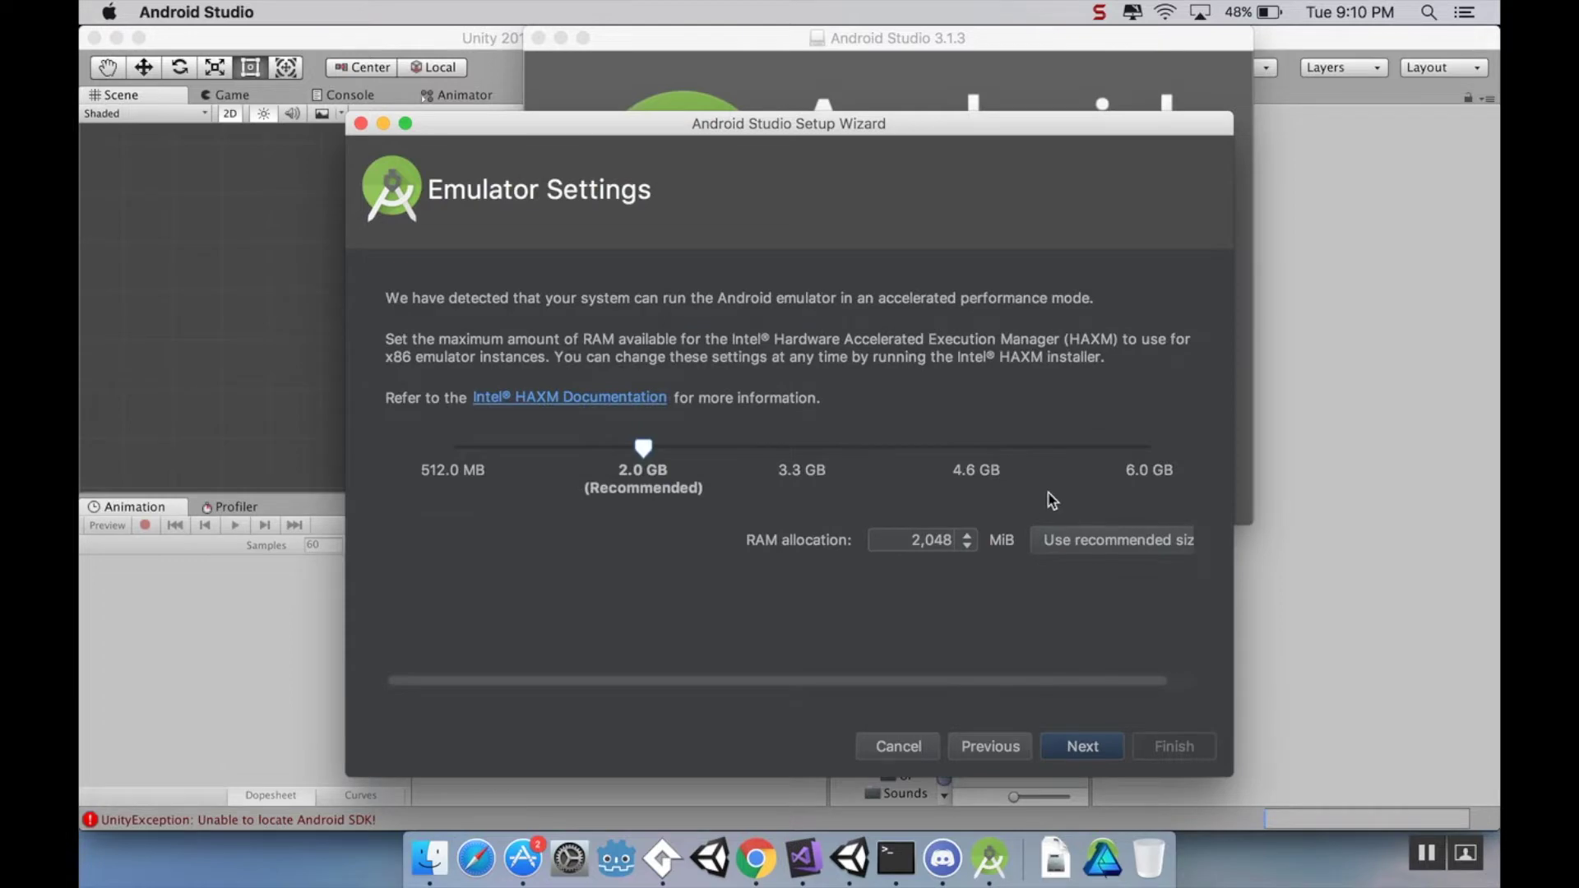
{"action": "left_click", "coordinate": [1096, 747]}
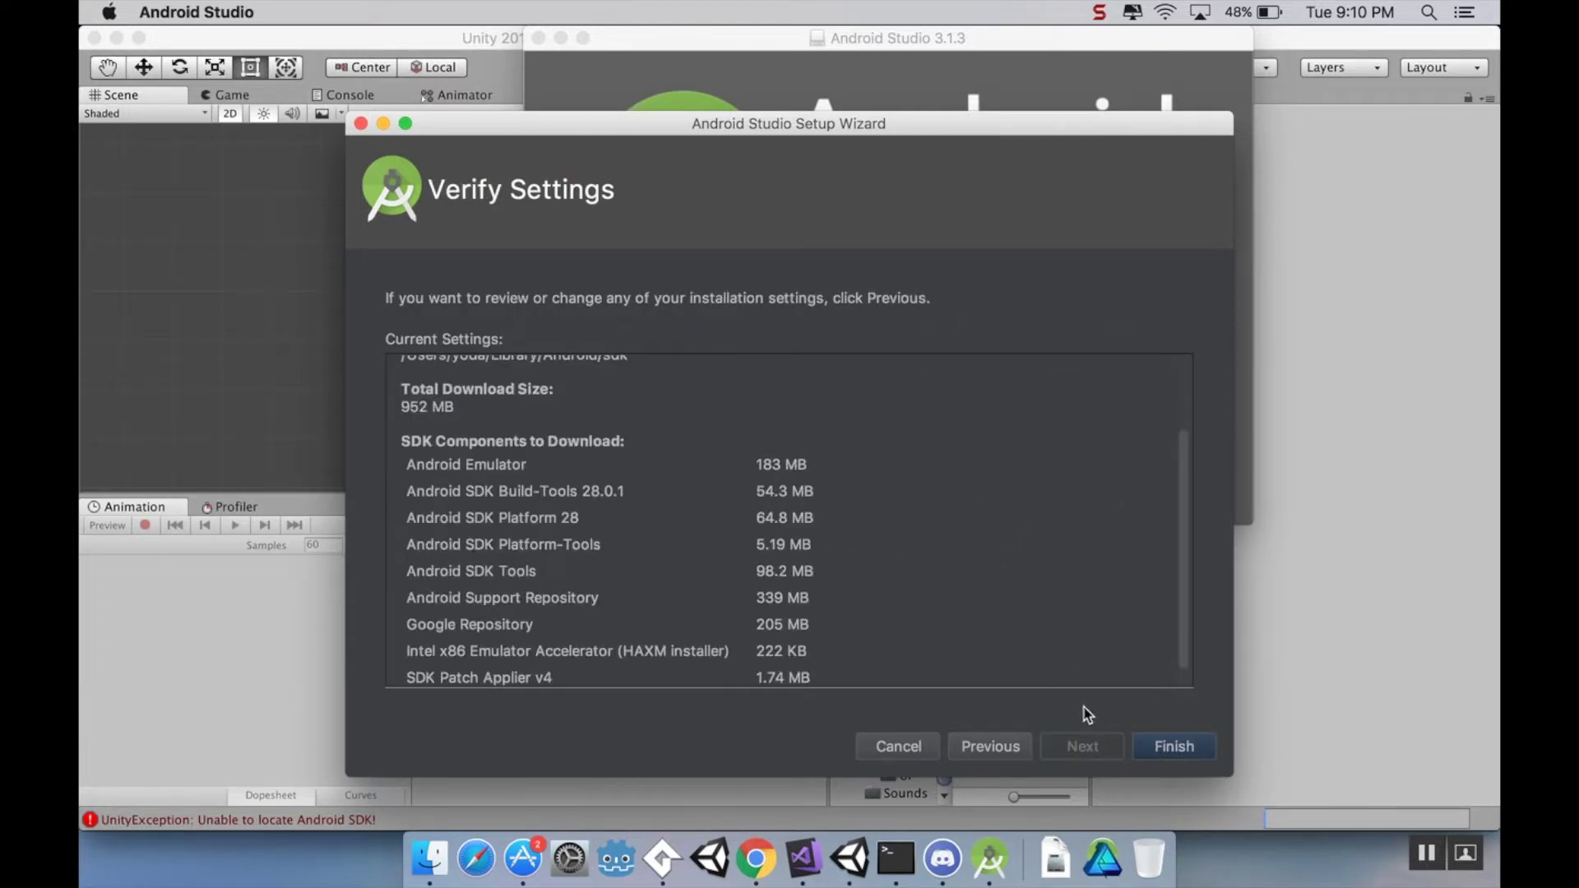
{"action": "left_click", "coordinate": [1173, 746]}
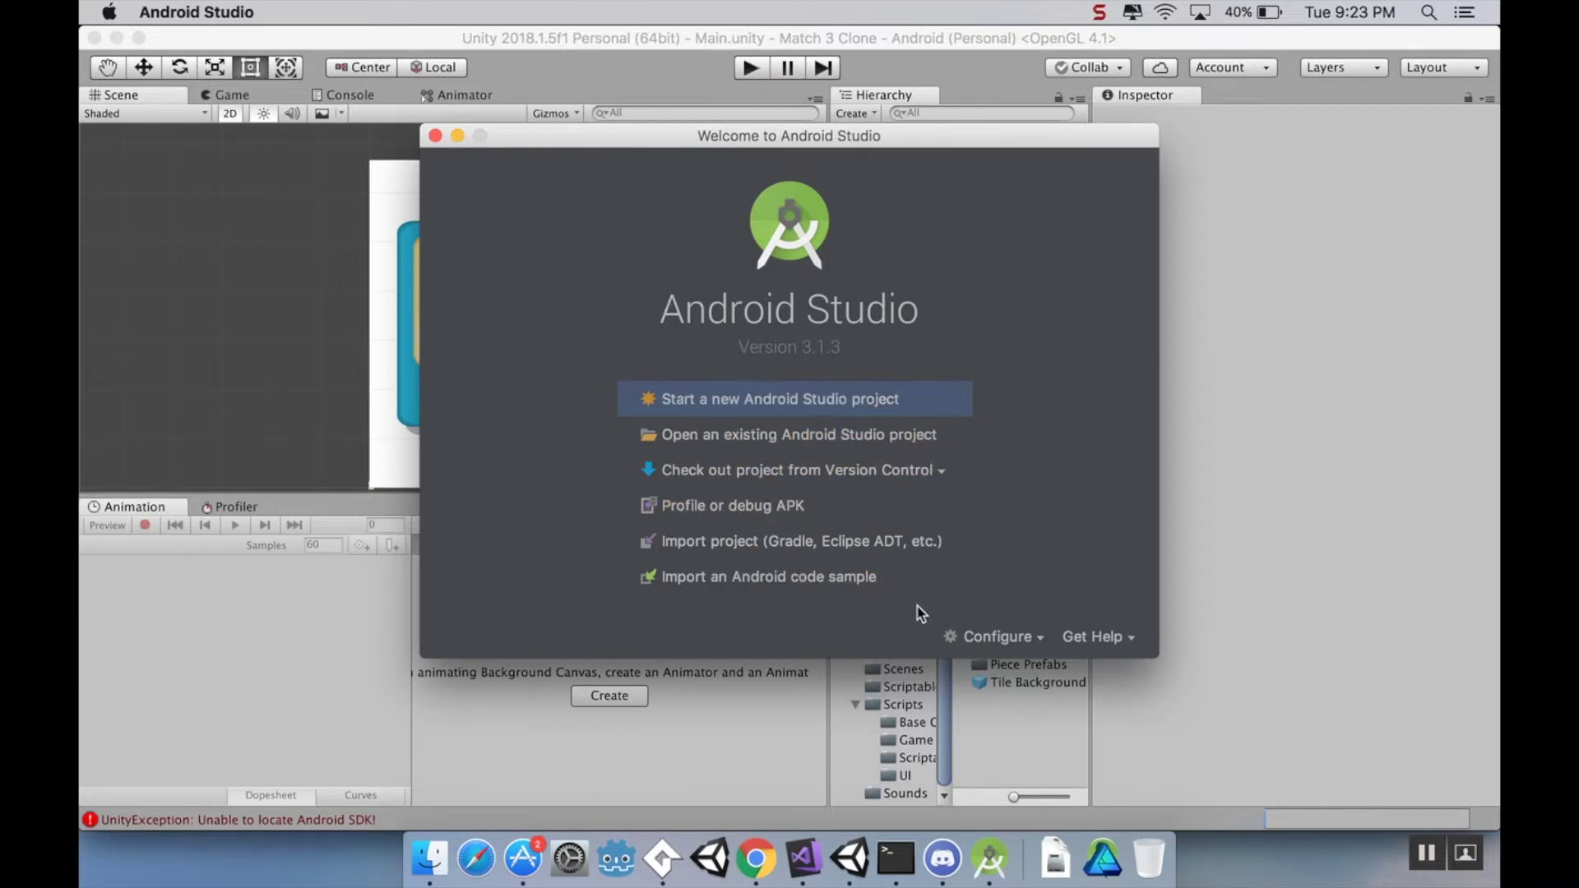
Mark Android 4.1 (Jelly Bean) in the SDK Manager and select the SDK Location path
{"action": "left_click", "coordinate": [1035, 641]}
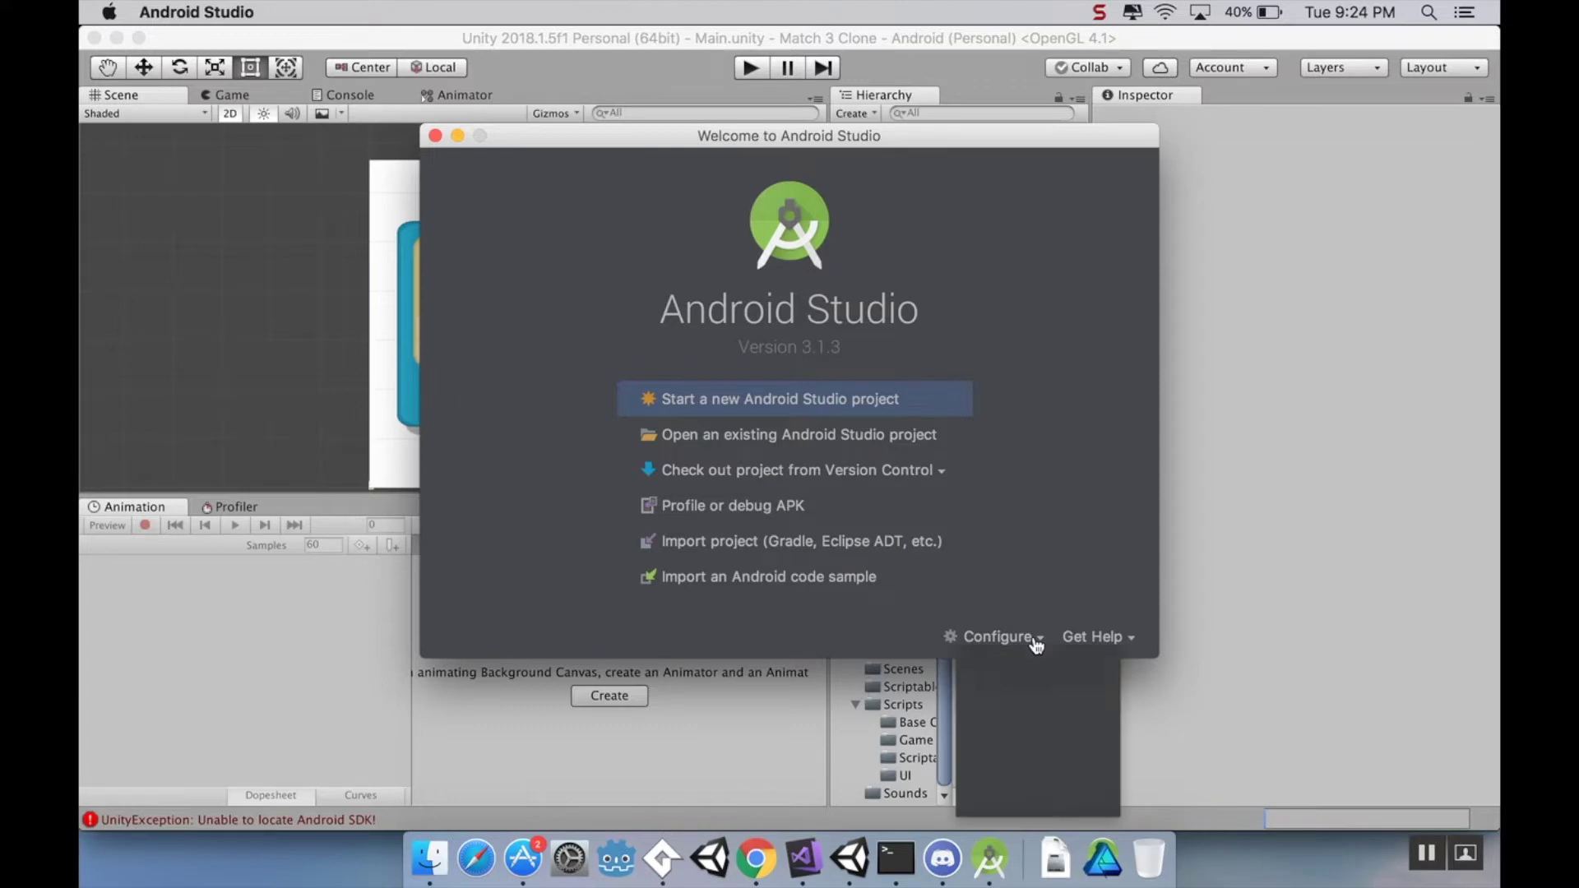
{"action": "left_click", "coordinate": [1035, 663]}
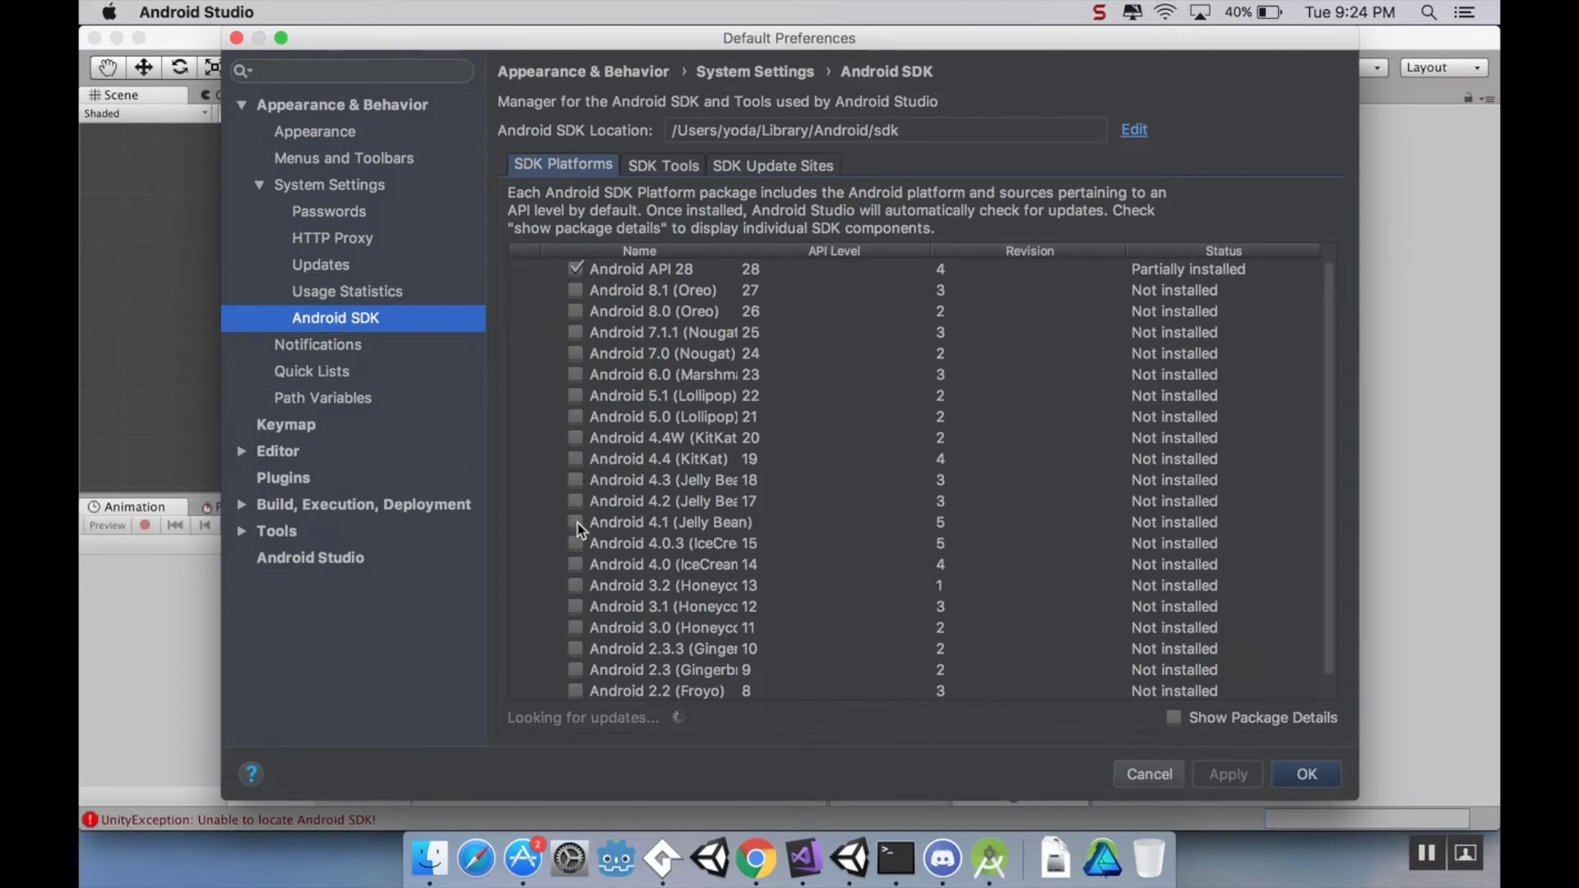
{"action": "left_click", "coordinate": [744, 525]}
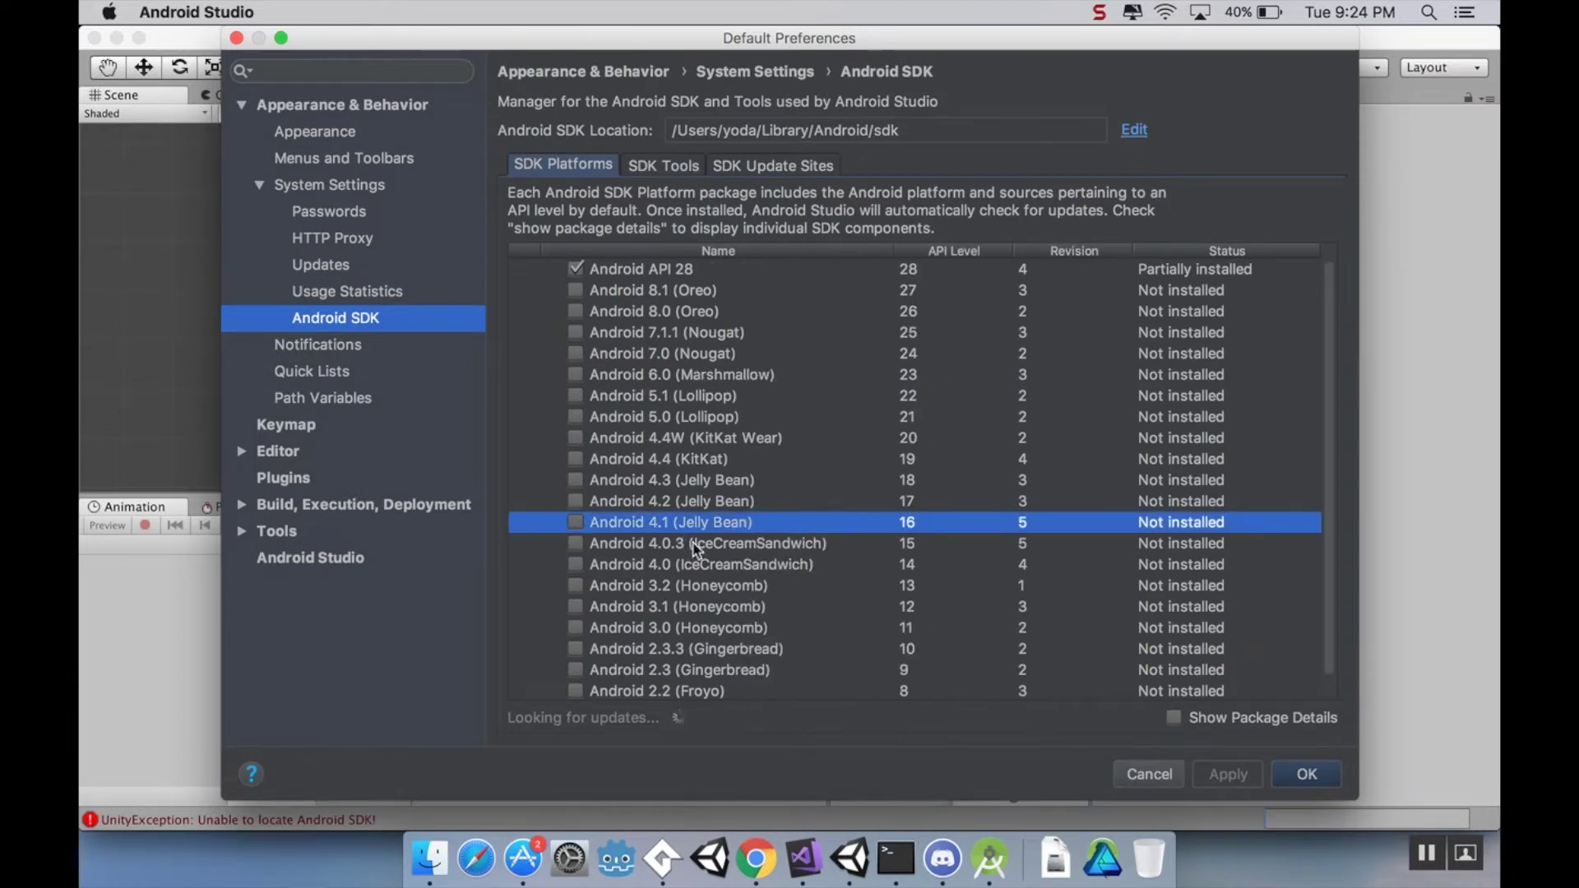
{"action": "left_click", "coordinate": [575, 522]}
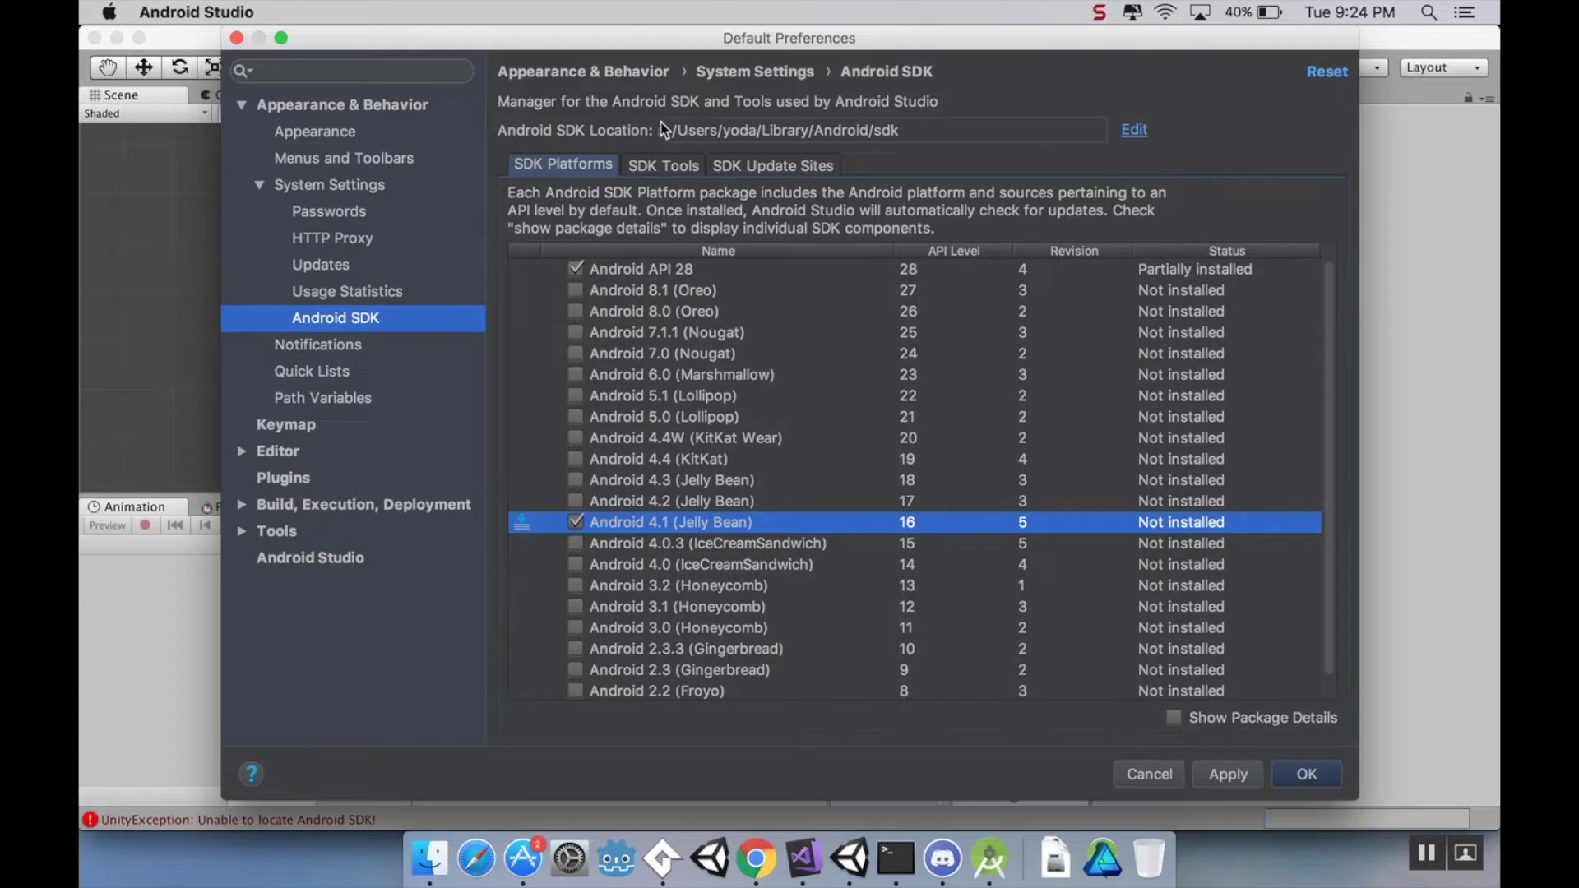
{"action": "left_click_drag", "start_coordinate": [928, 131], "coordinate": [660, 135]}
{"action": "key", "text": "super+c"}
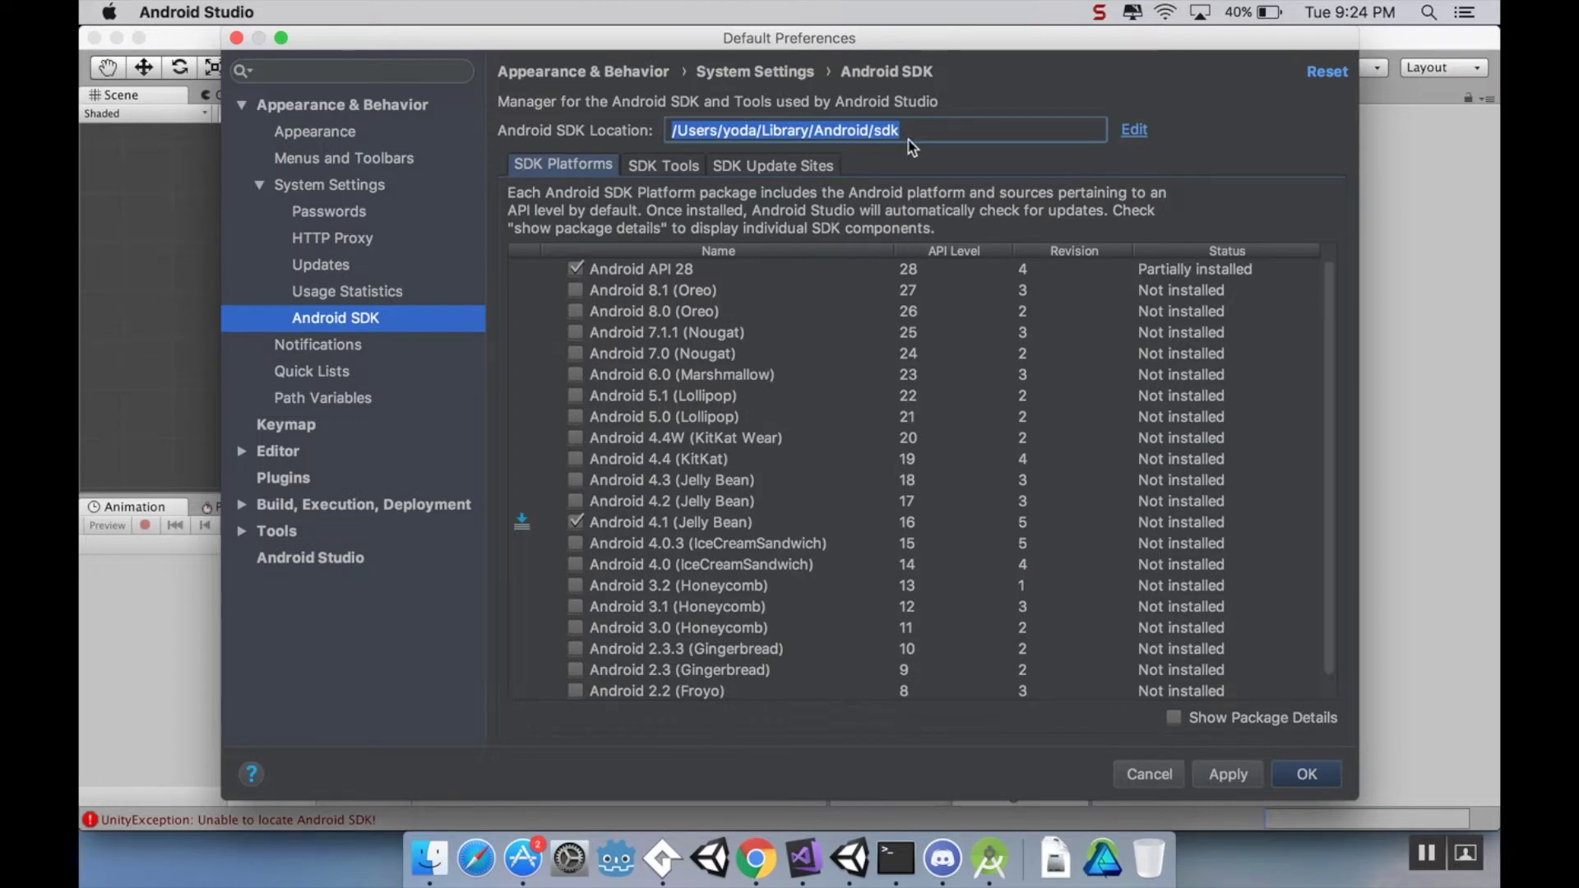
Paste the SDK location path into a new Google Doc and minimize Chrome
{"action": "left_click", "coordinate": [756, 858]}
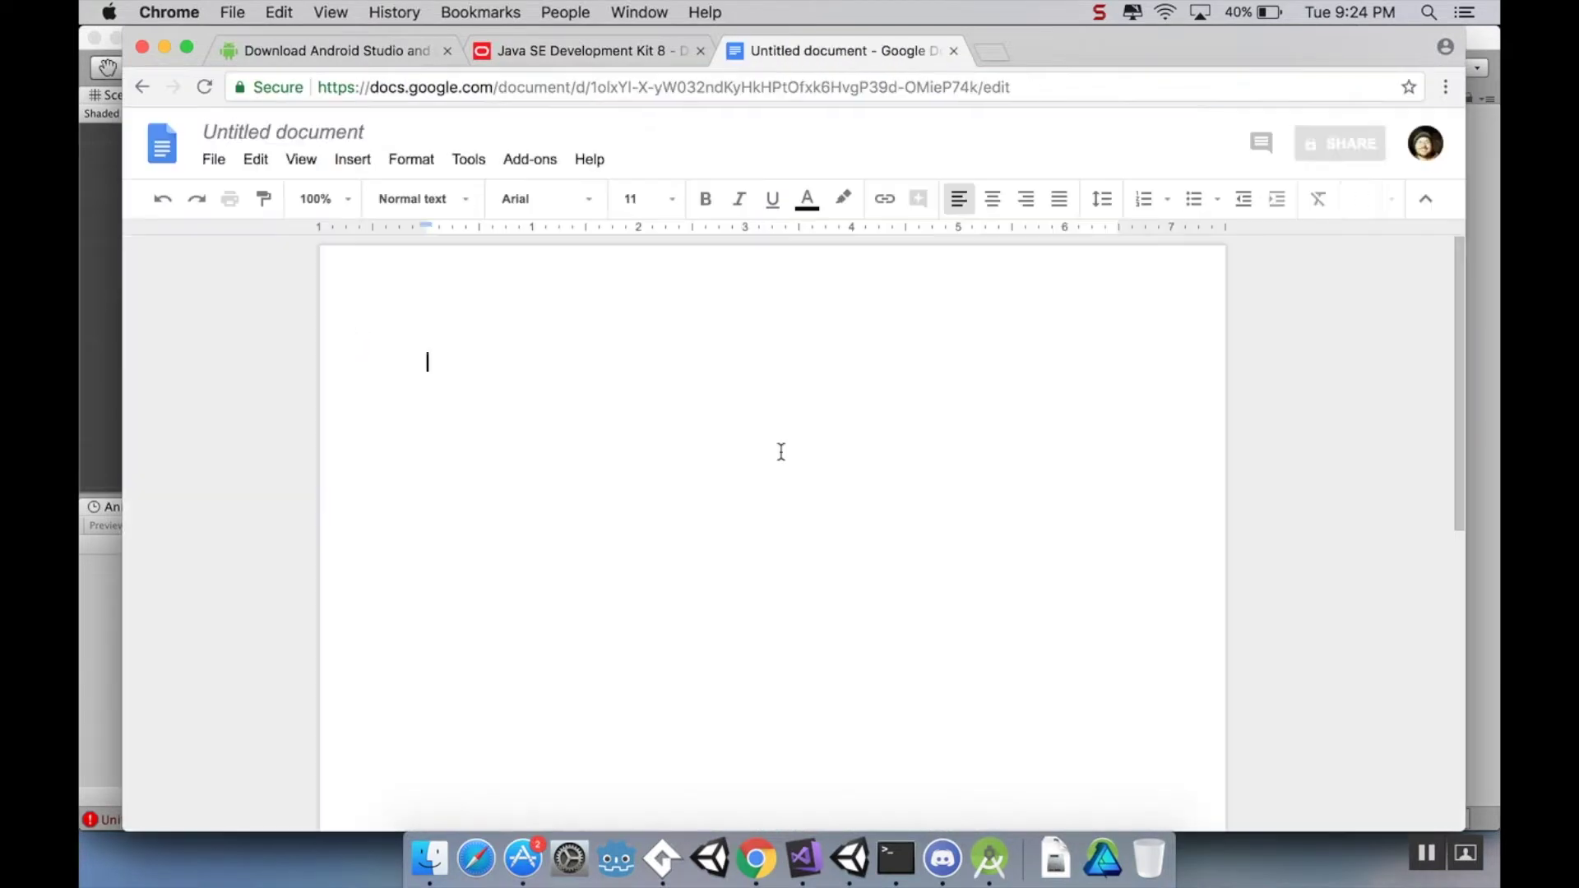
{"action": "key", "text": "super+v"}
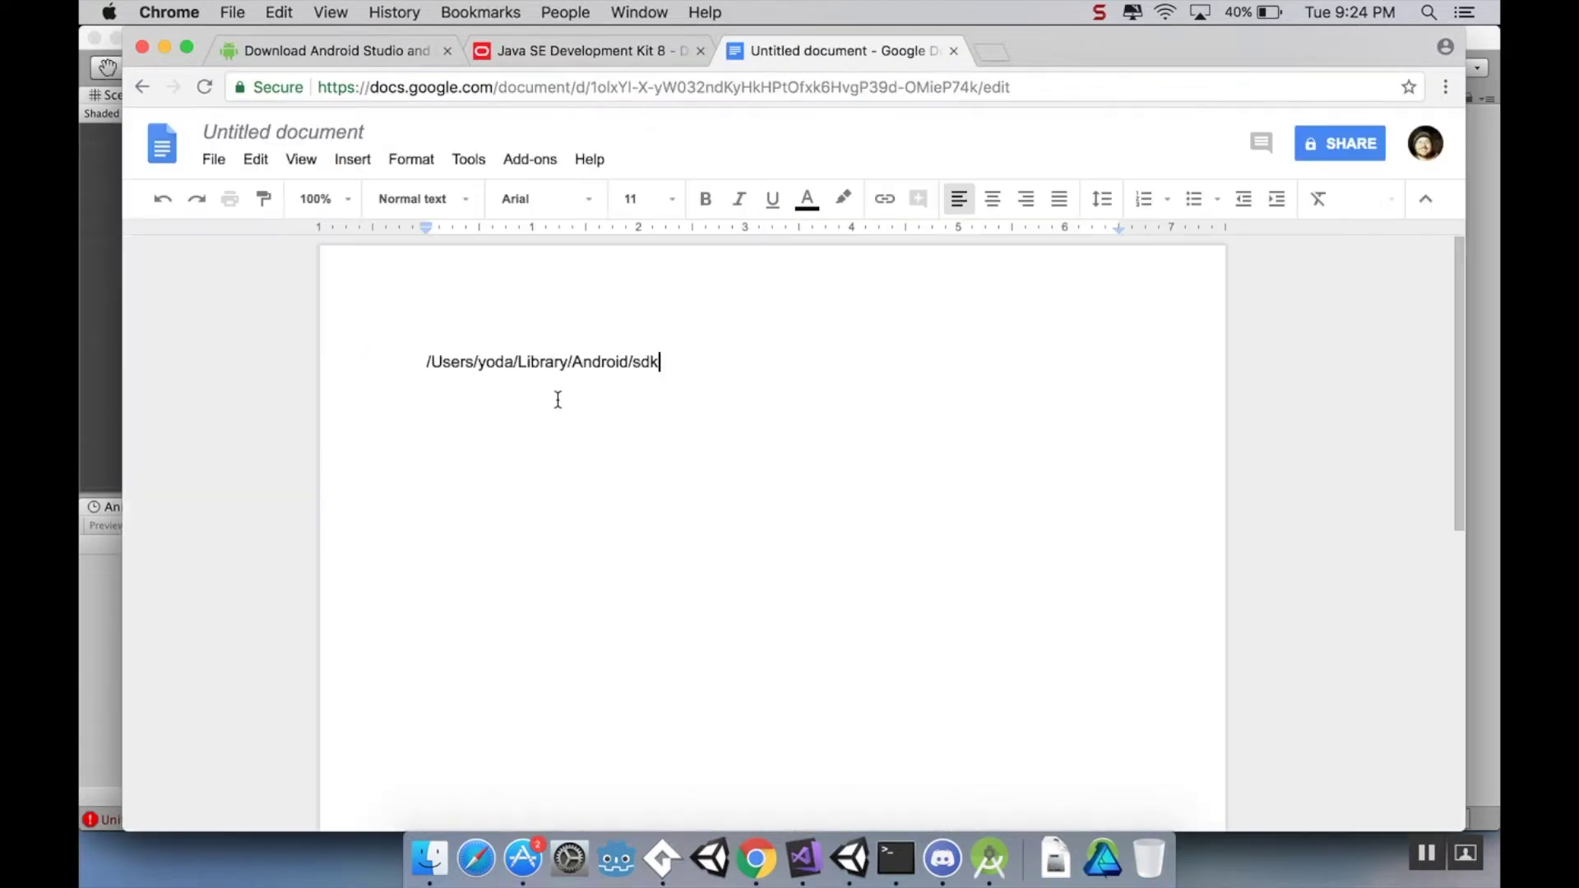
{"action": "left_click", "coordinate": [165, 47]}
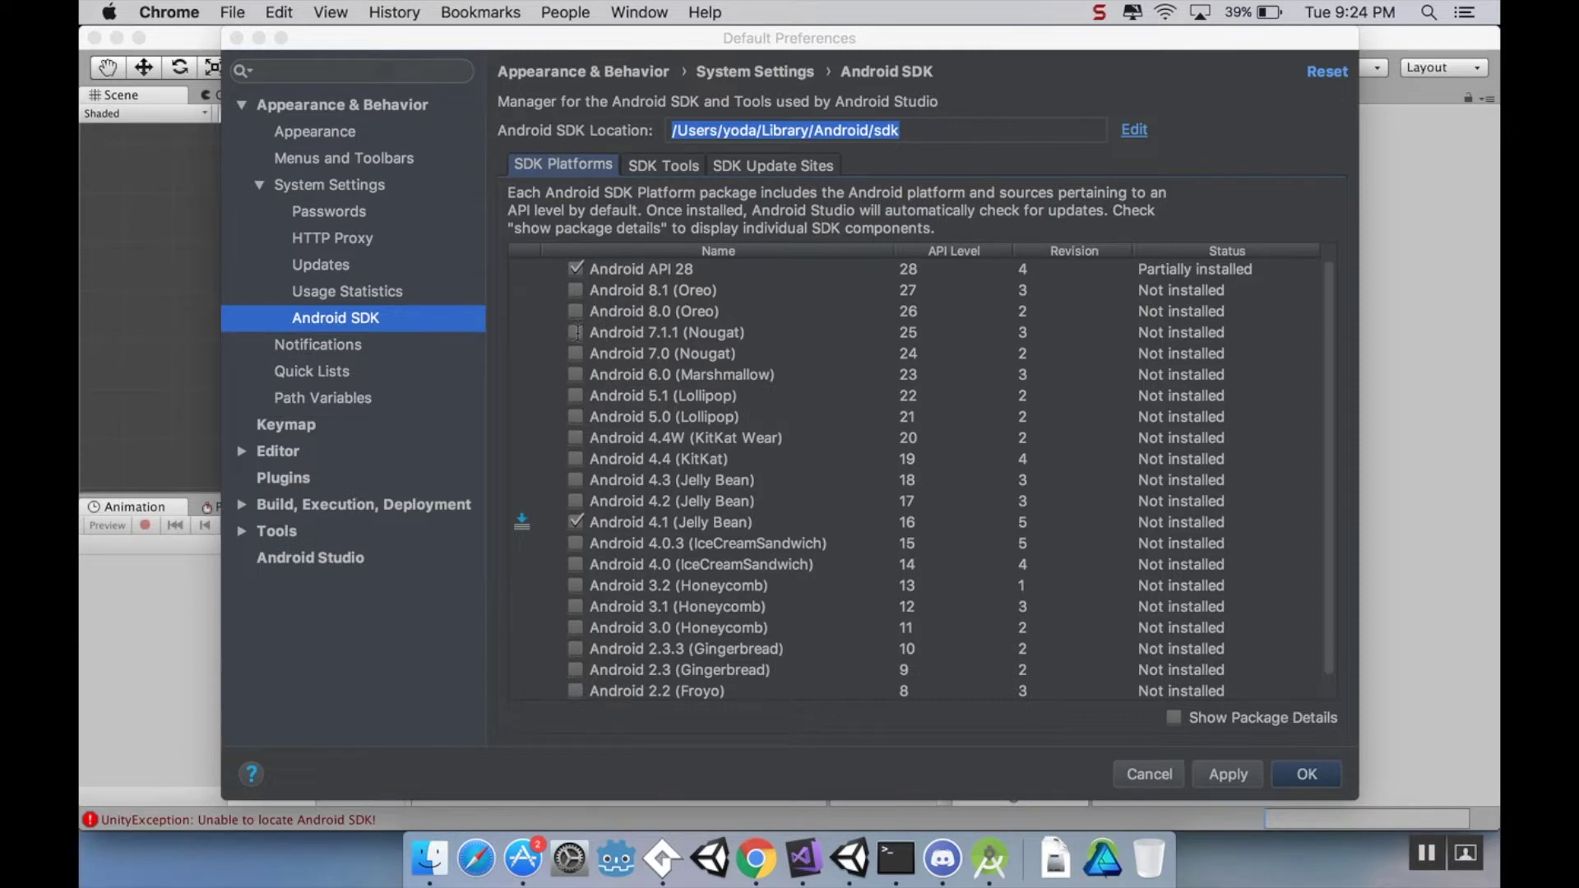
Install the Android 8.0 and 7.1.1 platforms, then close the preferences and welcome window
{"action": "left_click", "coordinate": [576, 311]}
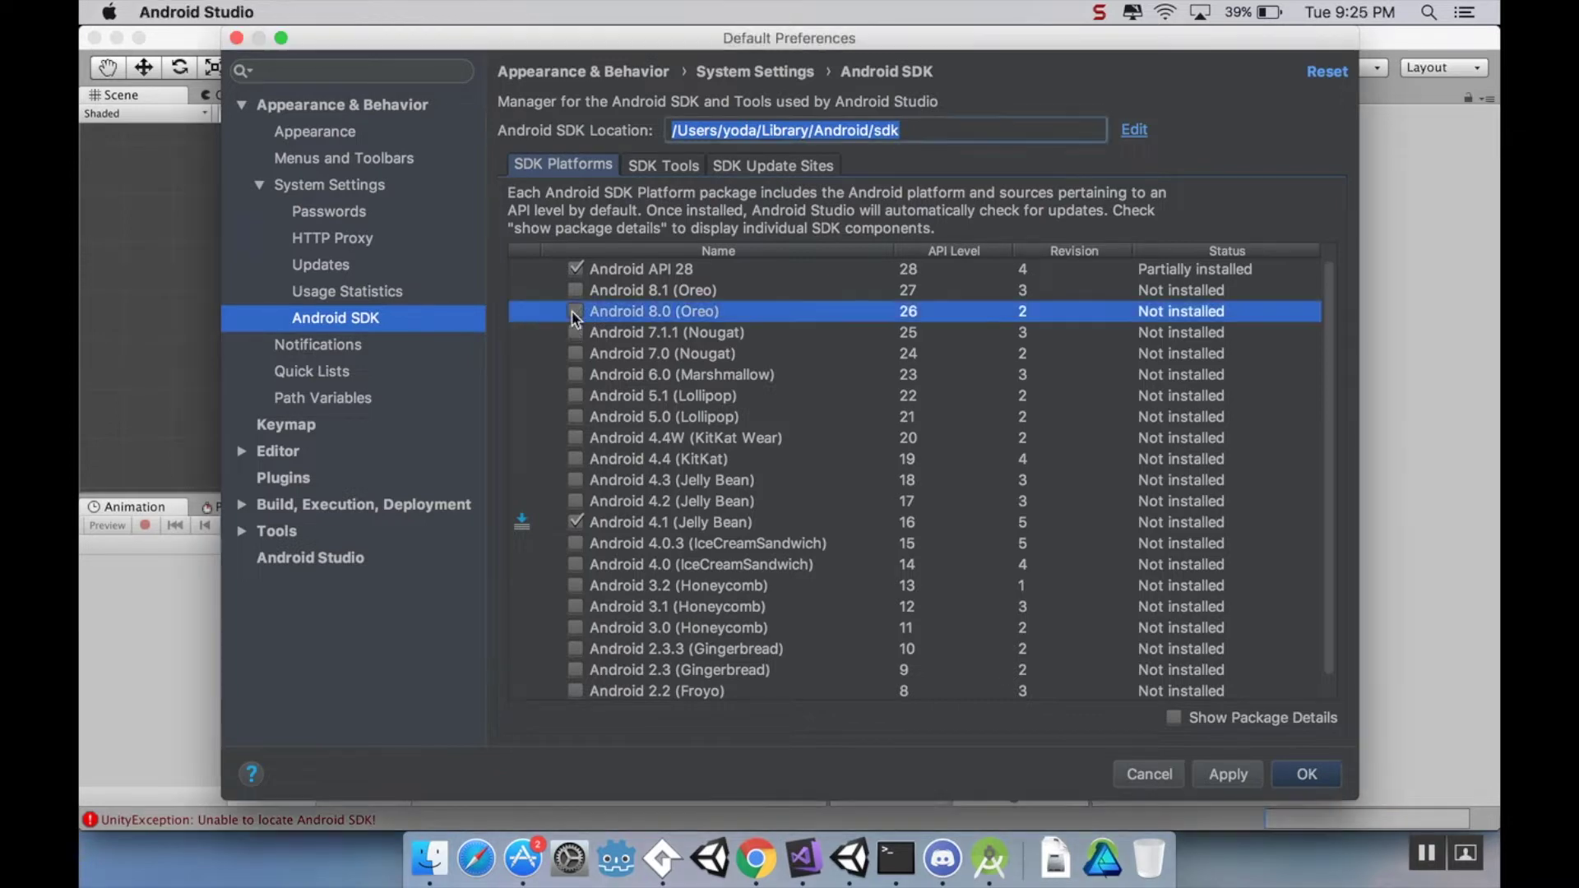
{"action": "left_click", "coordinate": [575, 333]}
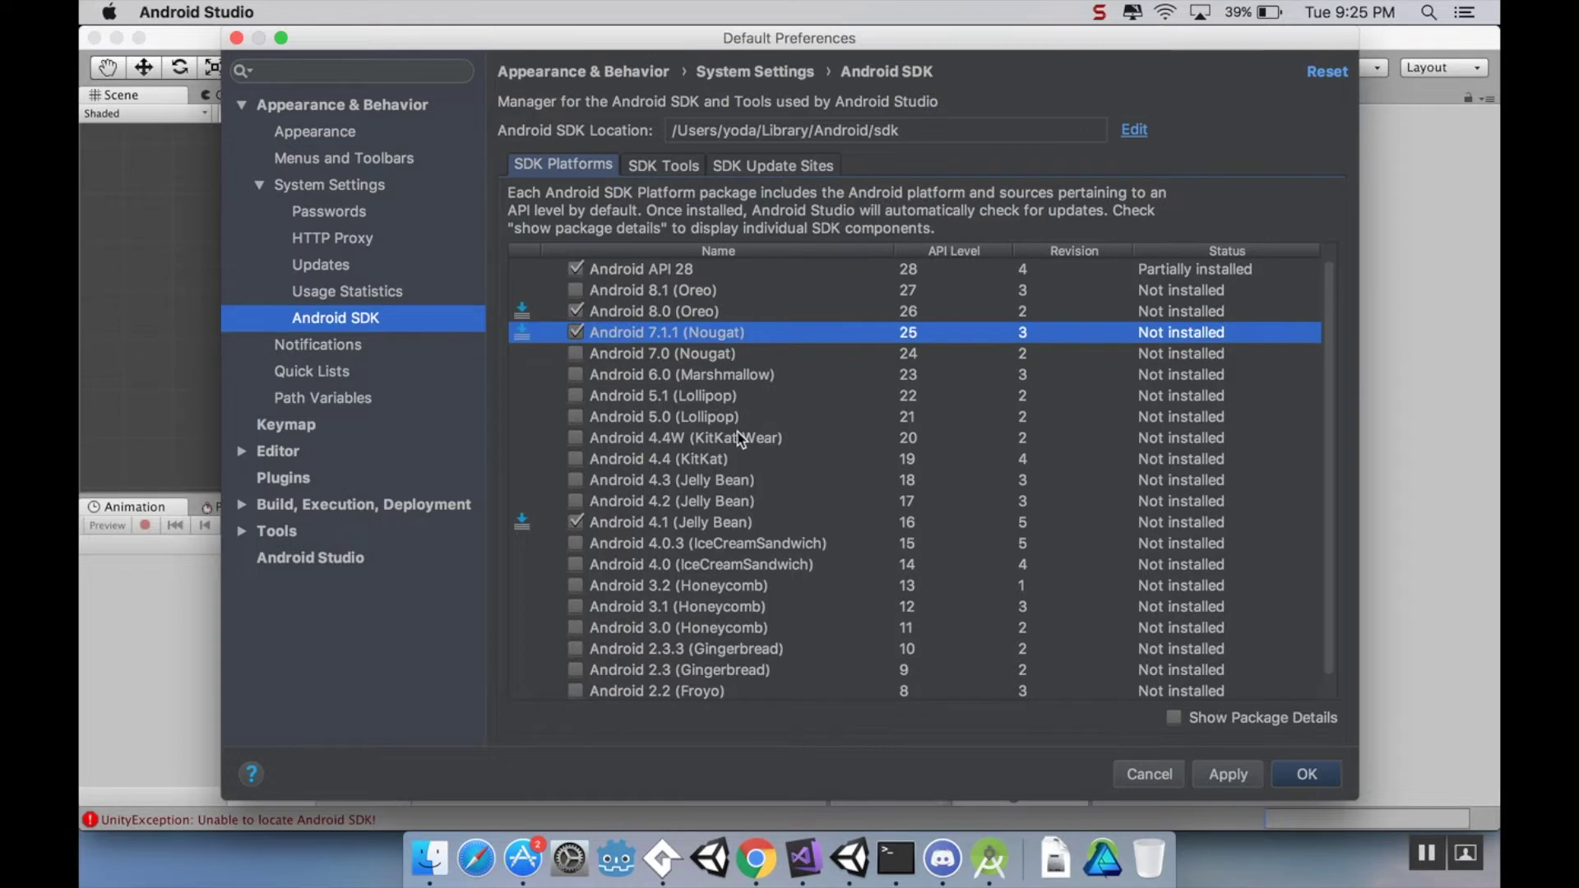
{"action": "left_click", "coordinate": [1239, 777]}
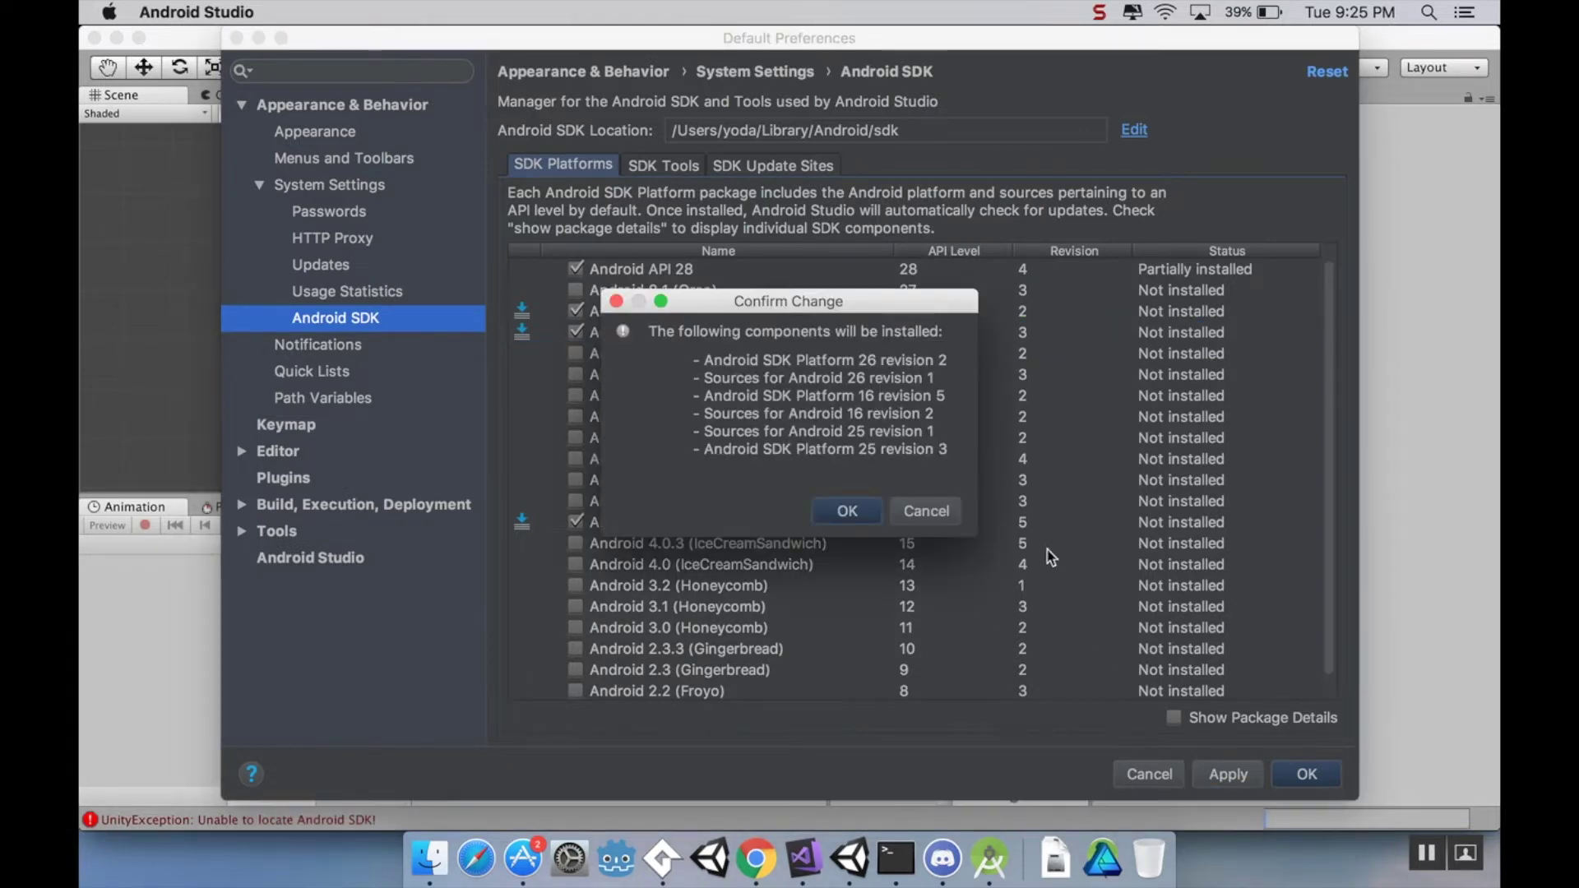
{"action": "left_click", "coordinate": [847, 512]}
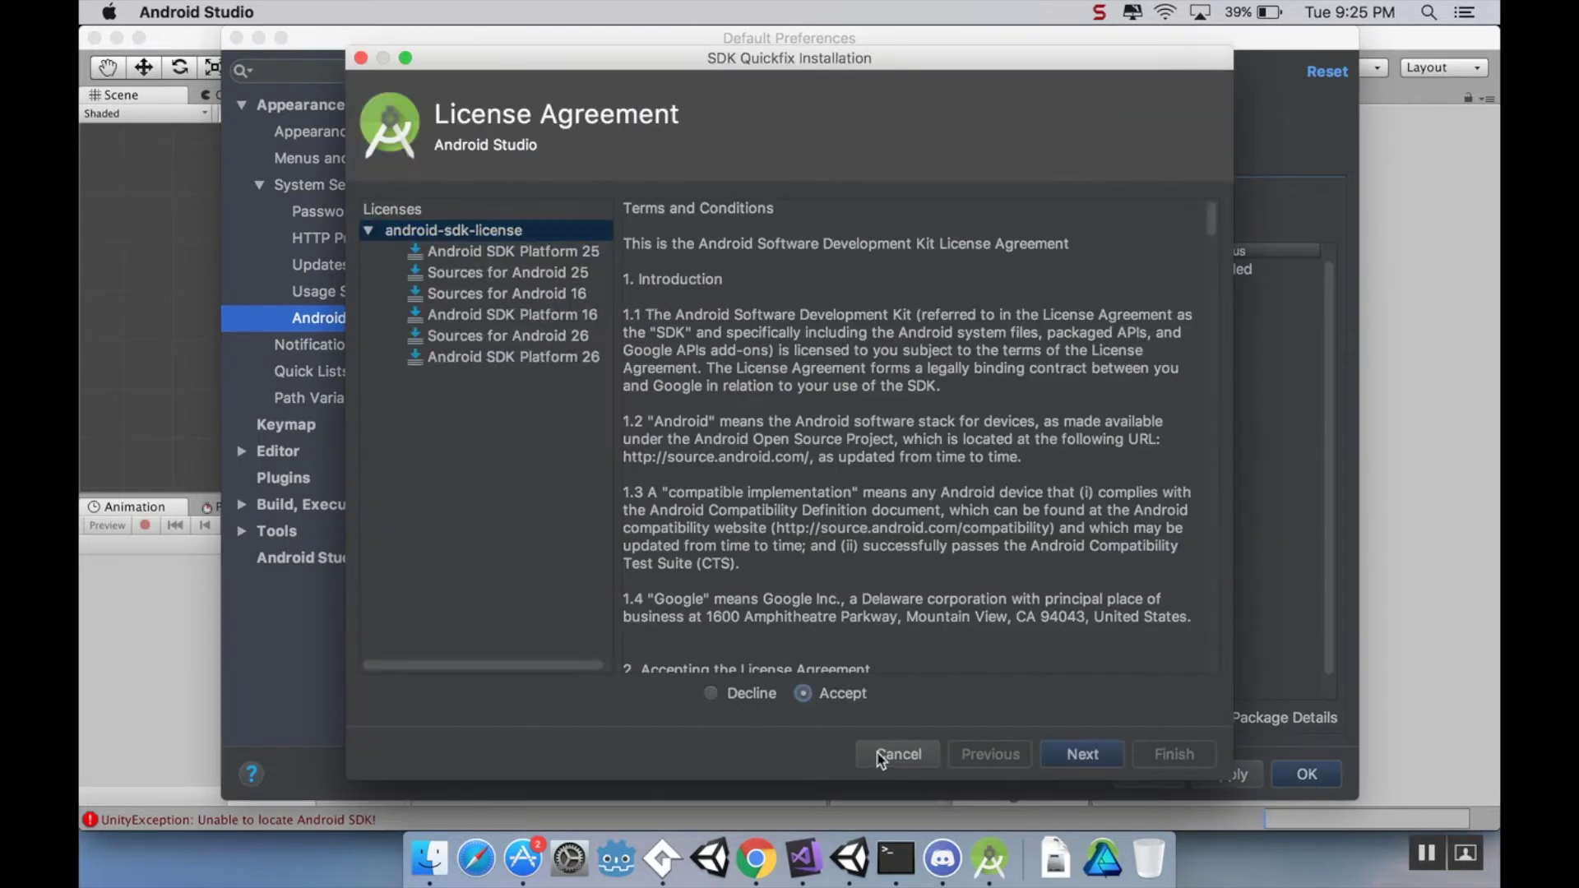
{"action": "left_click", "coordinate": [1099, 757]}
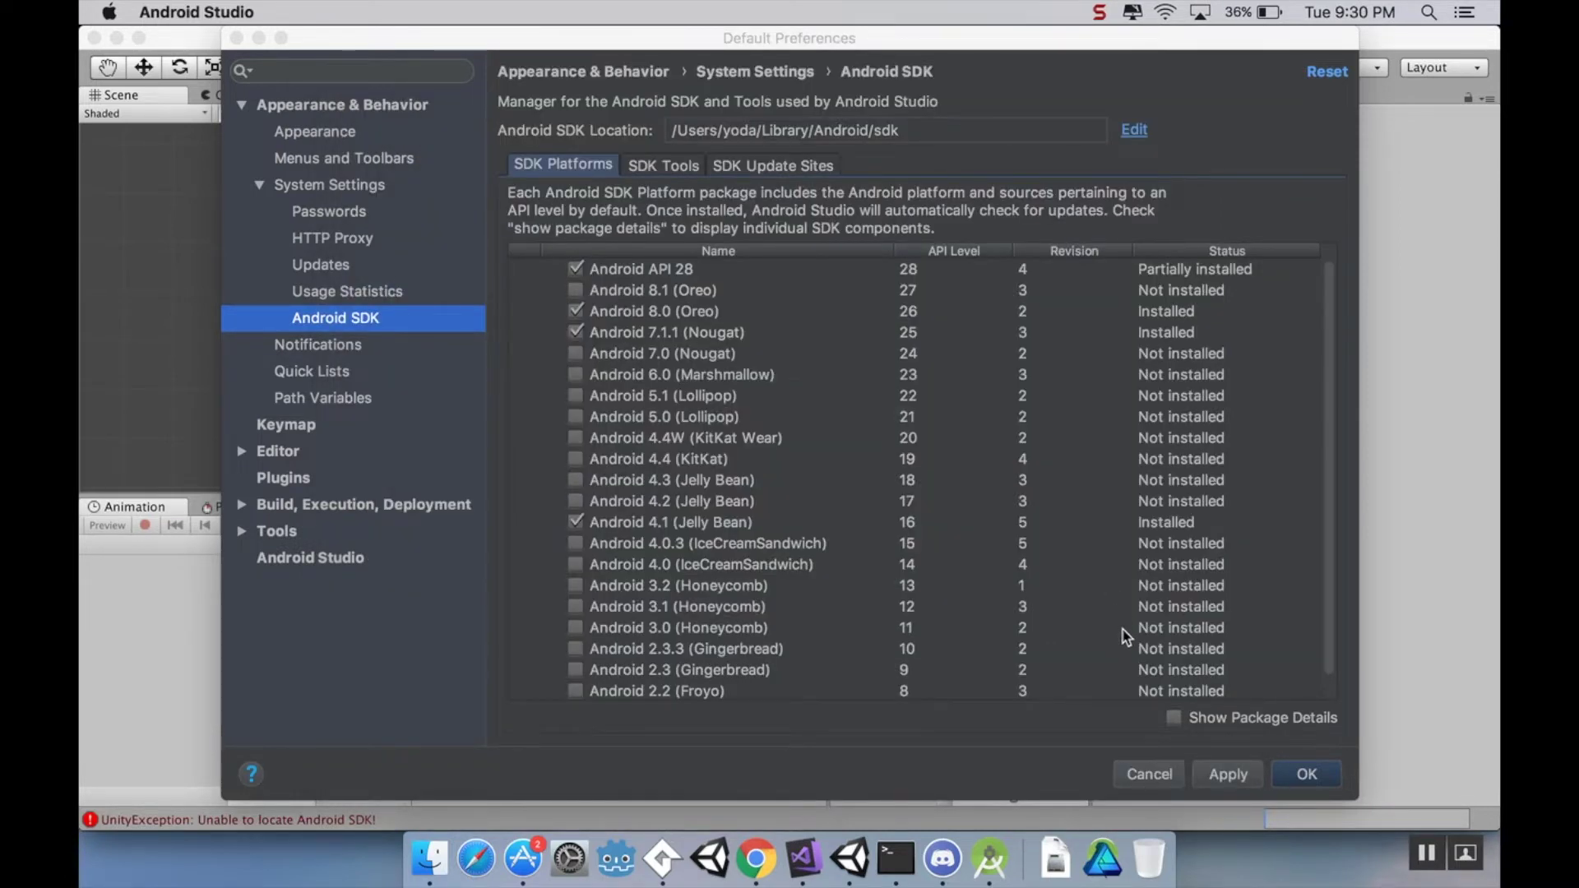
{"action": "left_click", "coordinate": [1330, 784]}
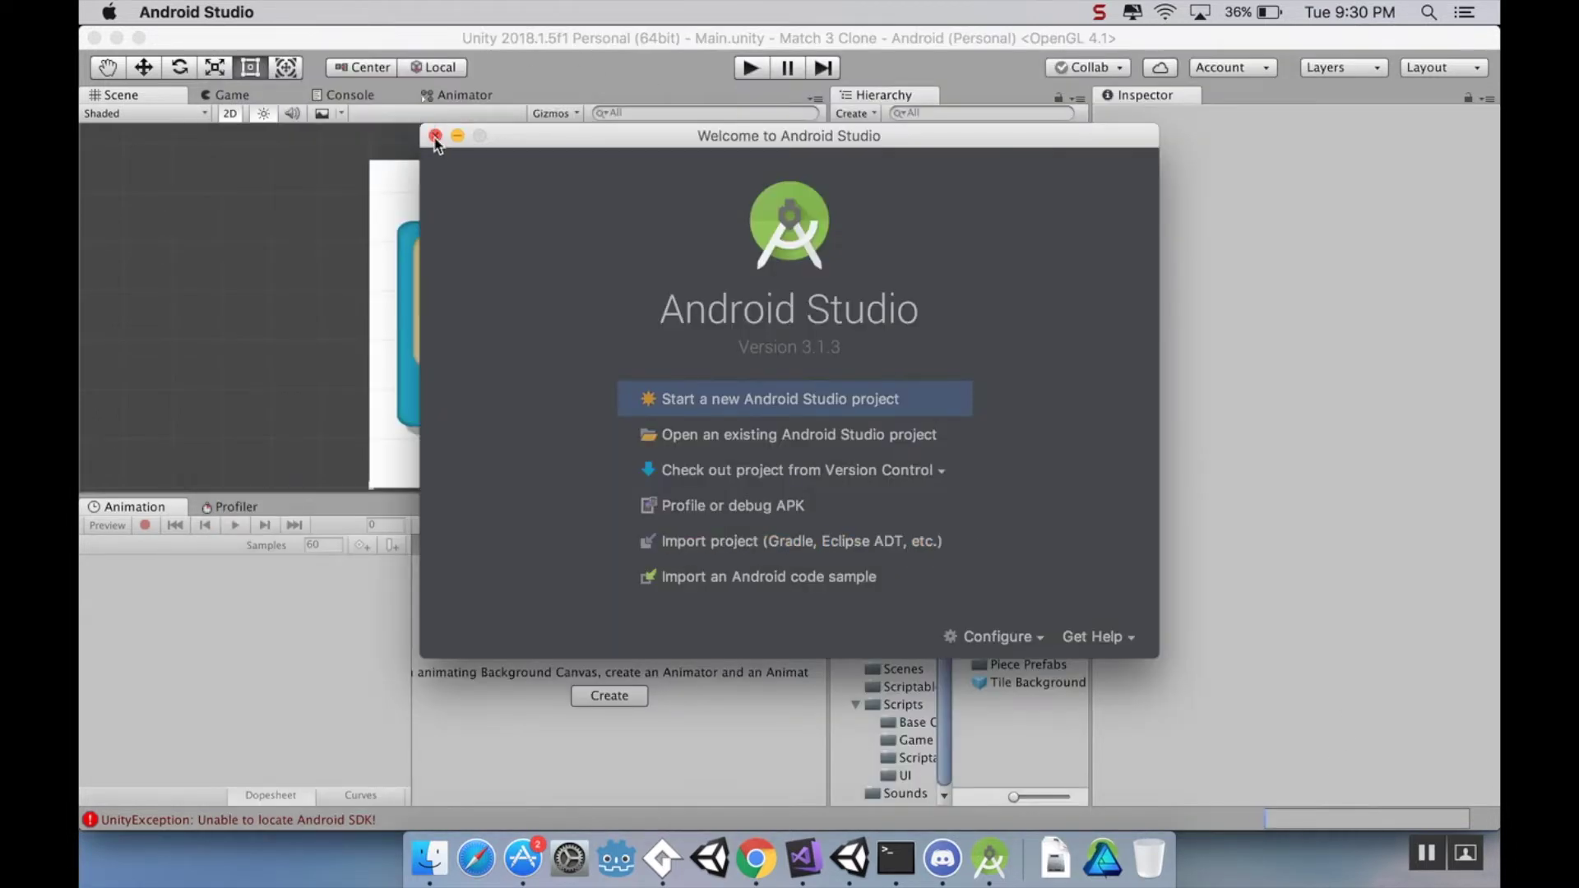
{"action": "left_click", "coordinate": [435, 135]}
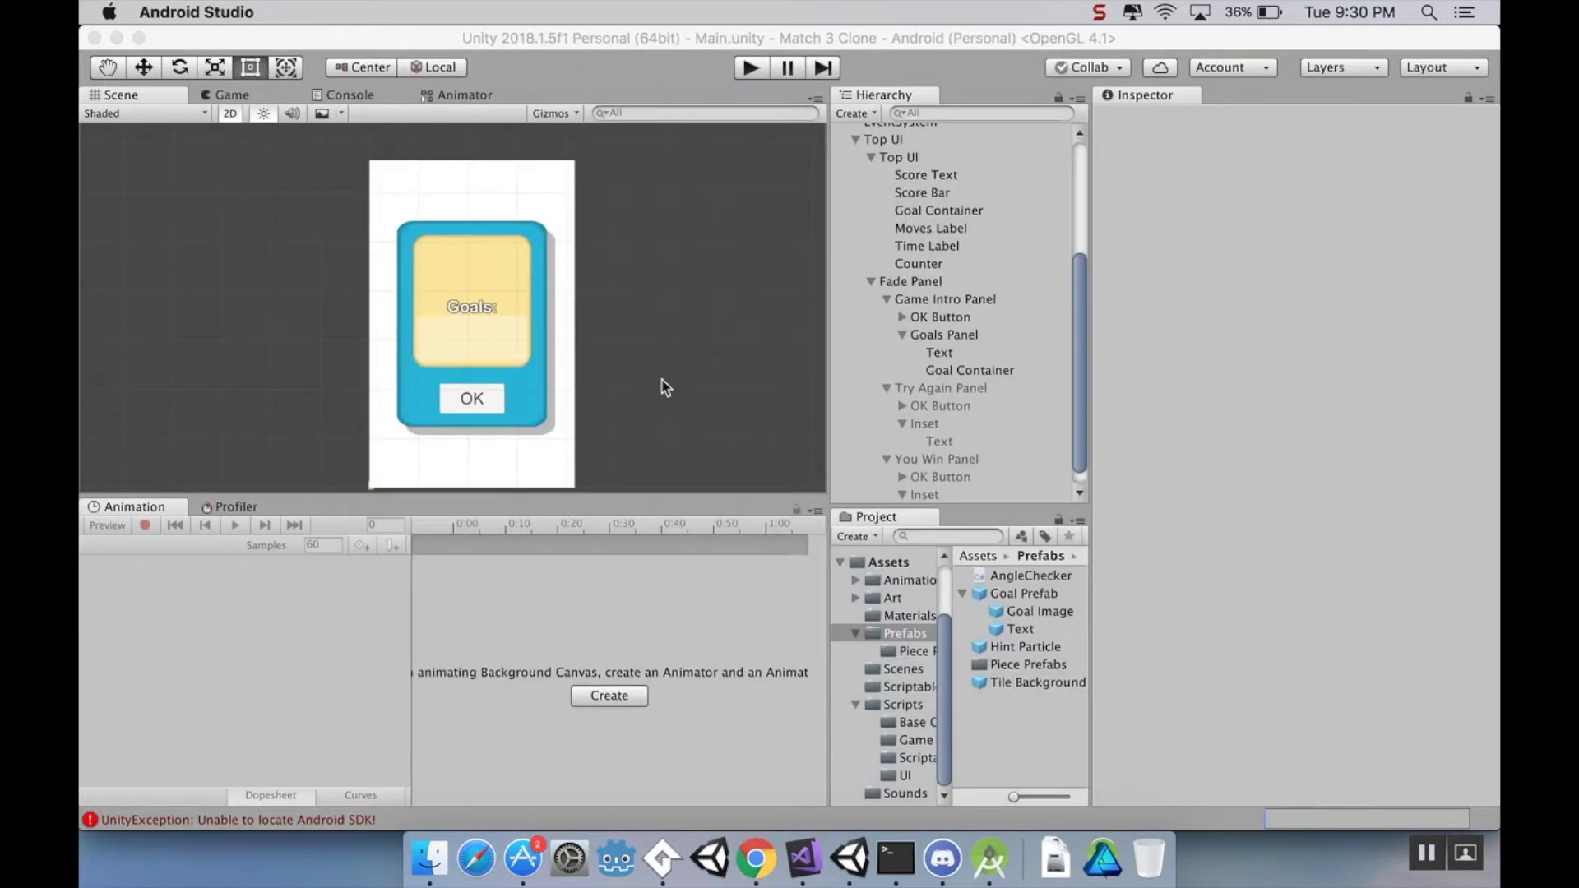
Check in Unity's Build Settings that Android is the active platform, then close it
{"action": "left_click", "coordinate": [231, 49]}
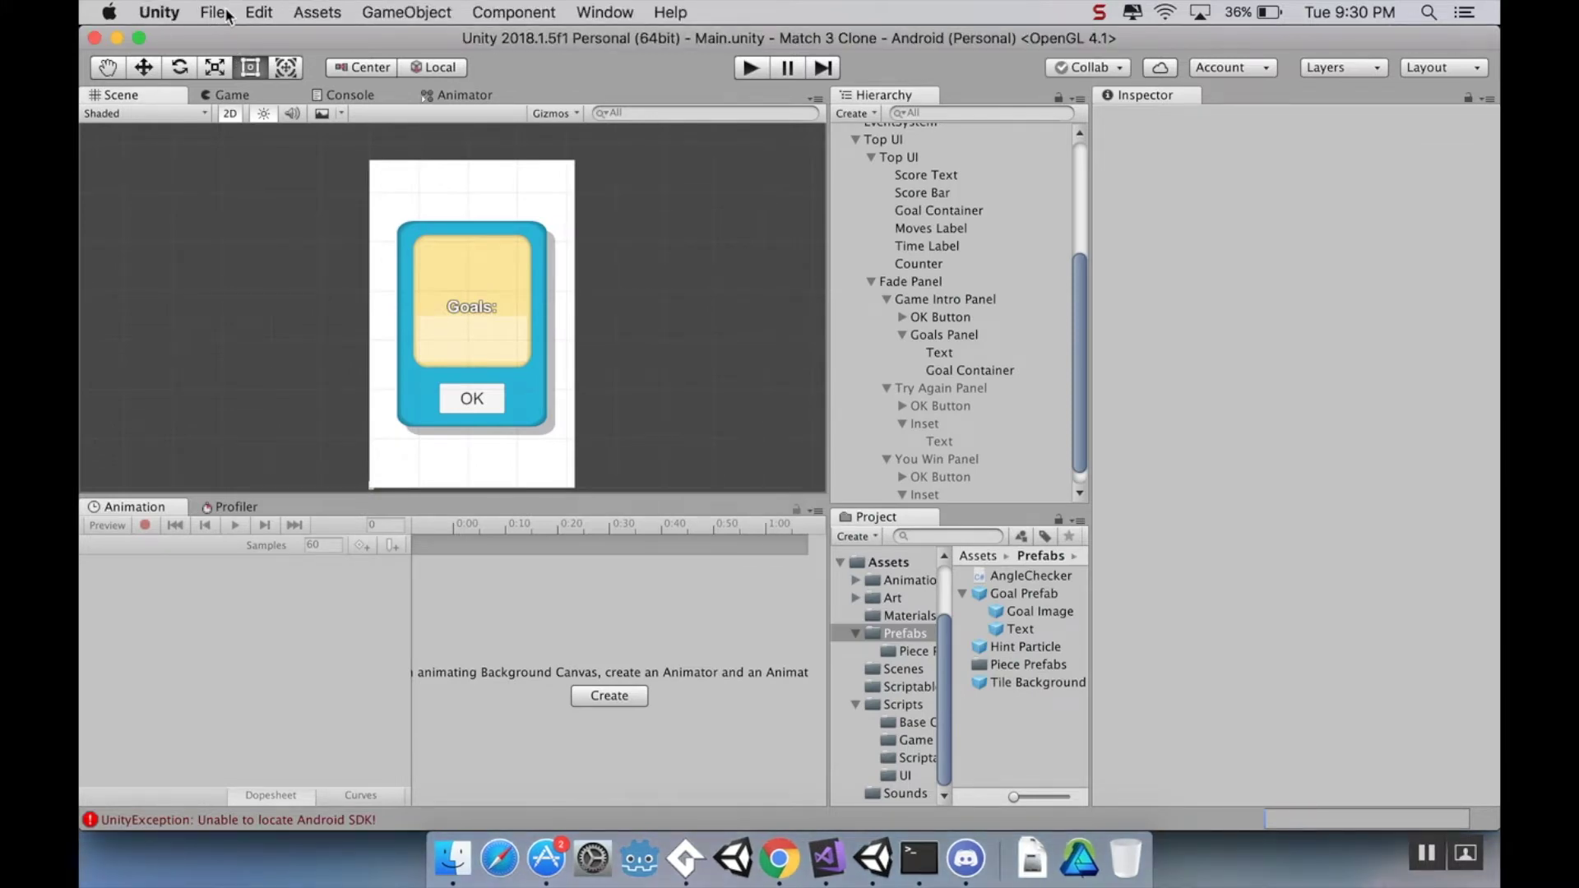
{"action": "left_click", "coordinate": [214, 12]}
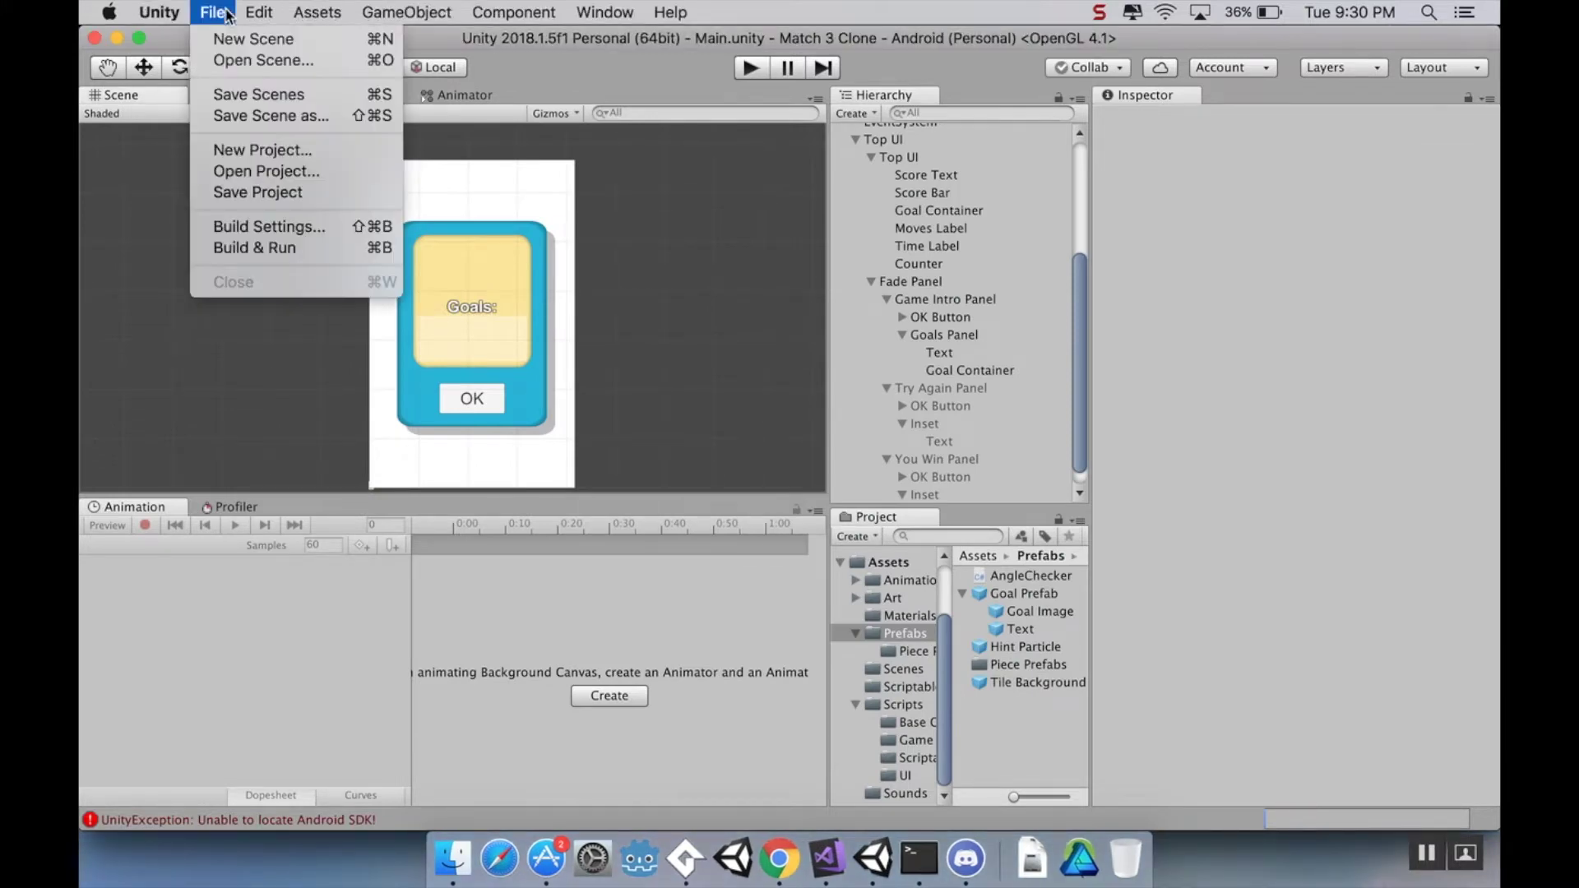
{"action": "left_click", "coordinate": [283, 226]}
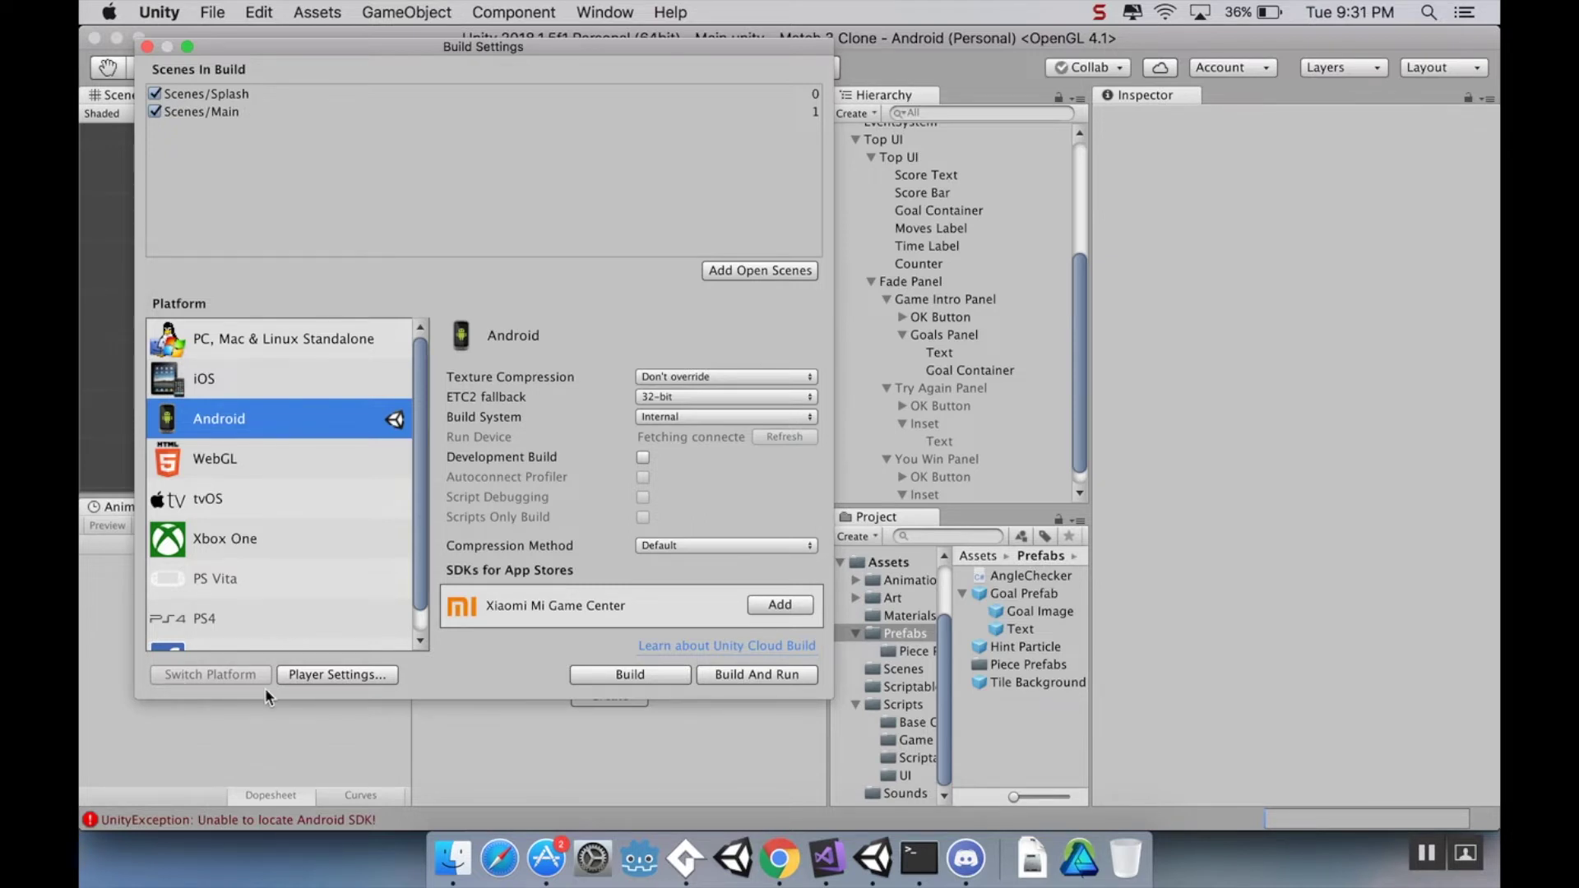
{"action": "left_click", "coordinate": [147, 47]}
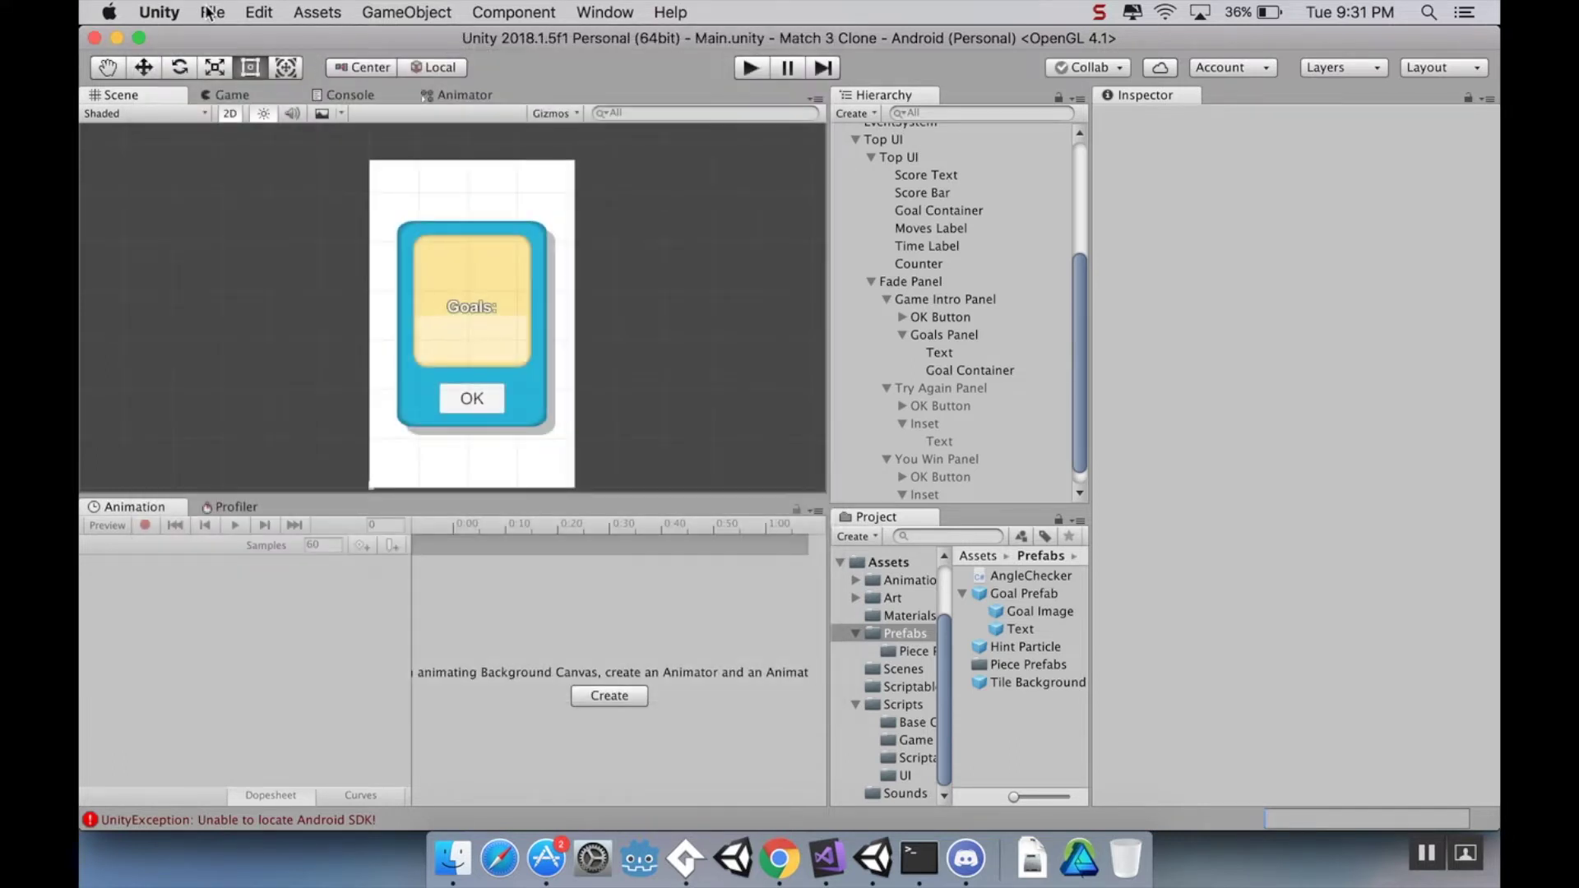
{"action": "left_click", "coordinate": [182, 12]}
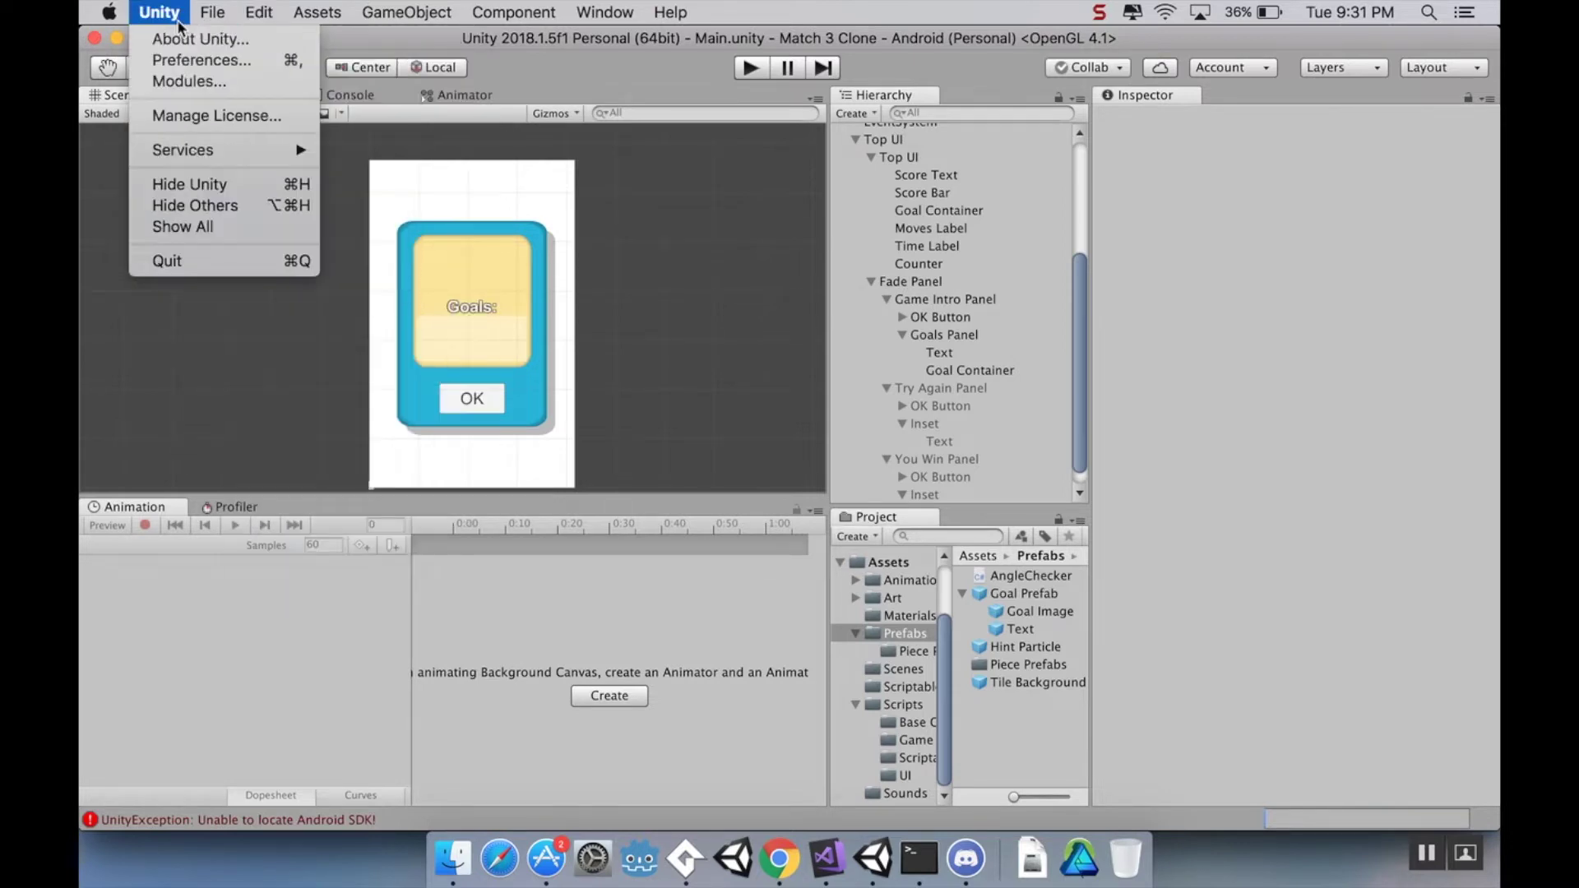
Open Unity's External Tools preferences and copy the SDK path from the Google Doc
{"action": "left_click", "coordinate": [189, 62]}
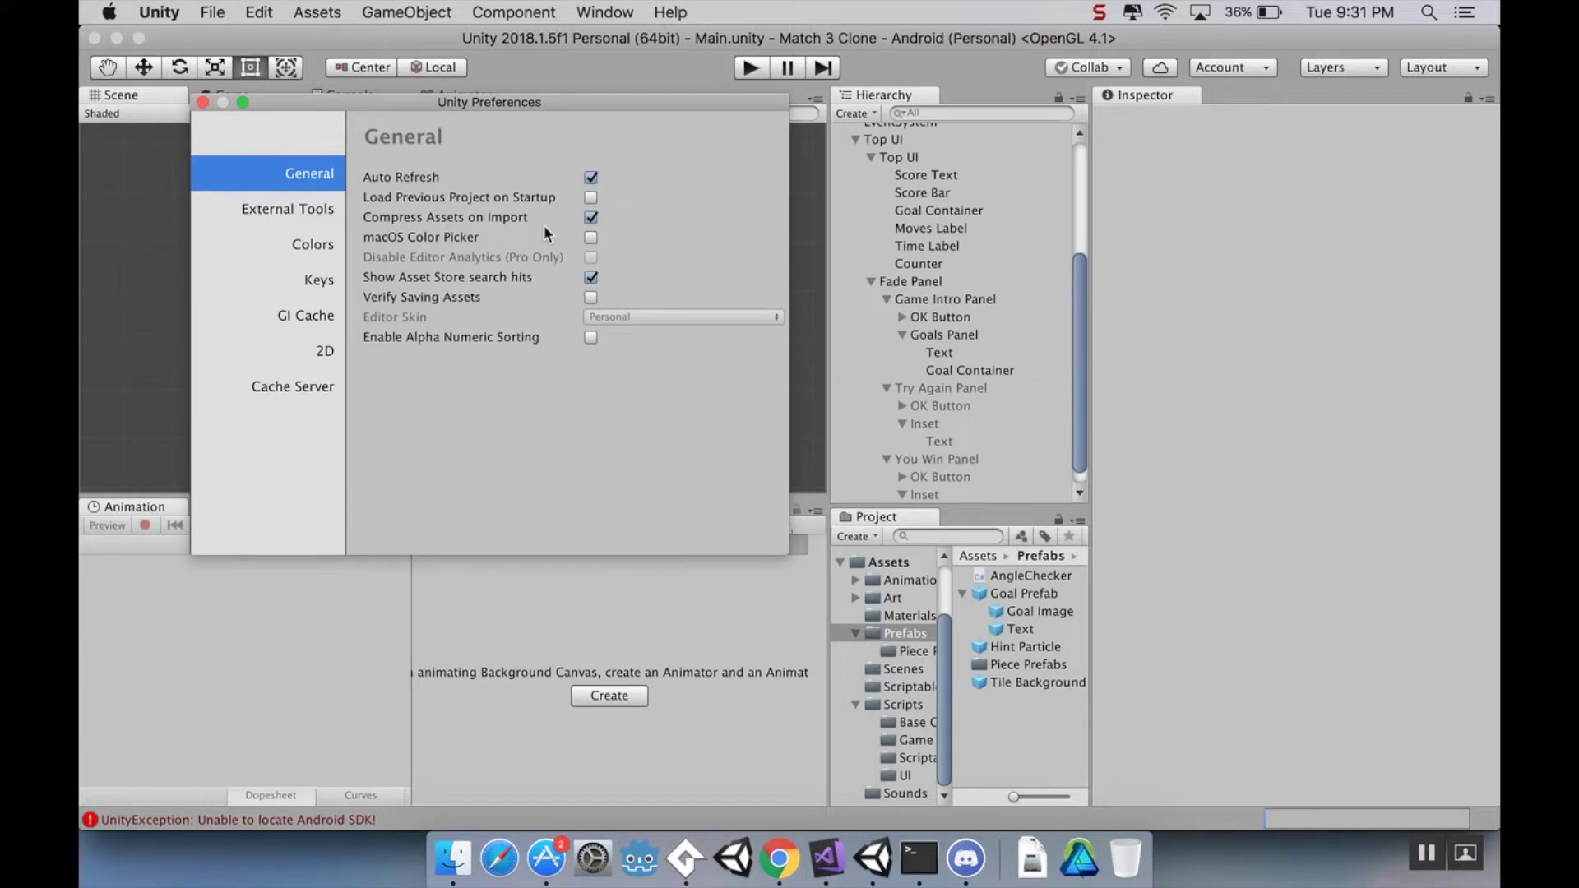
{"action": "left_click", "coordinate": [310, 212]}
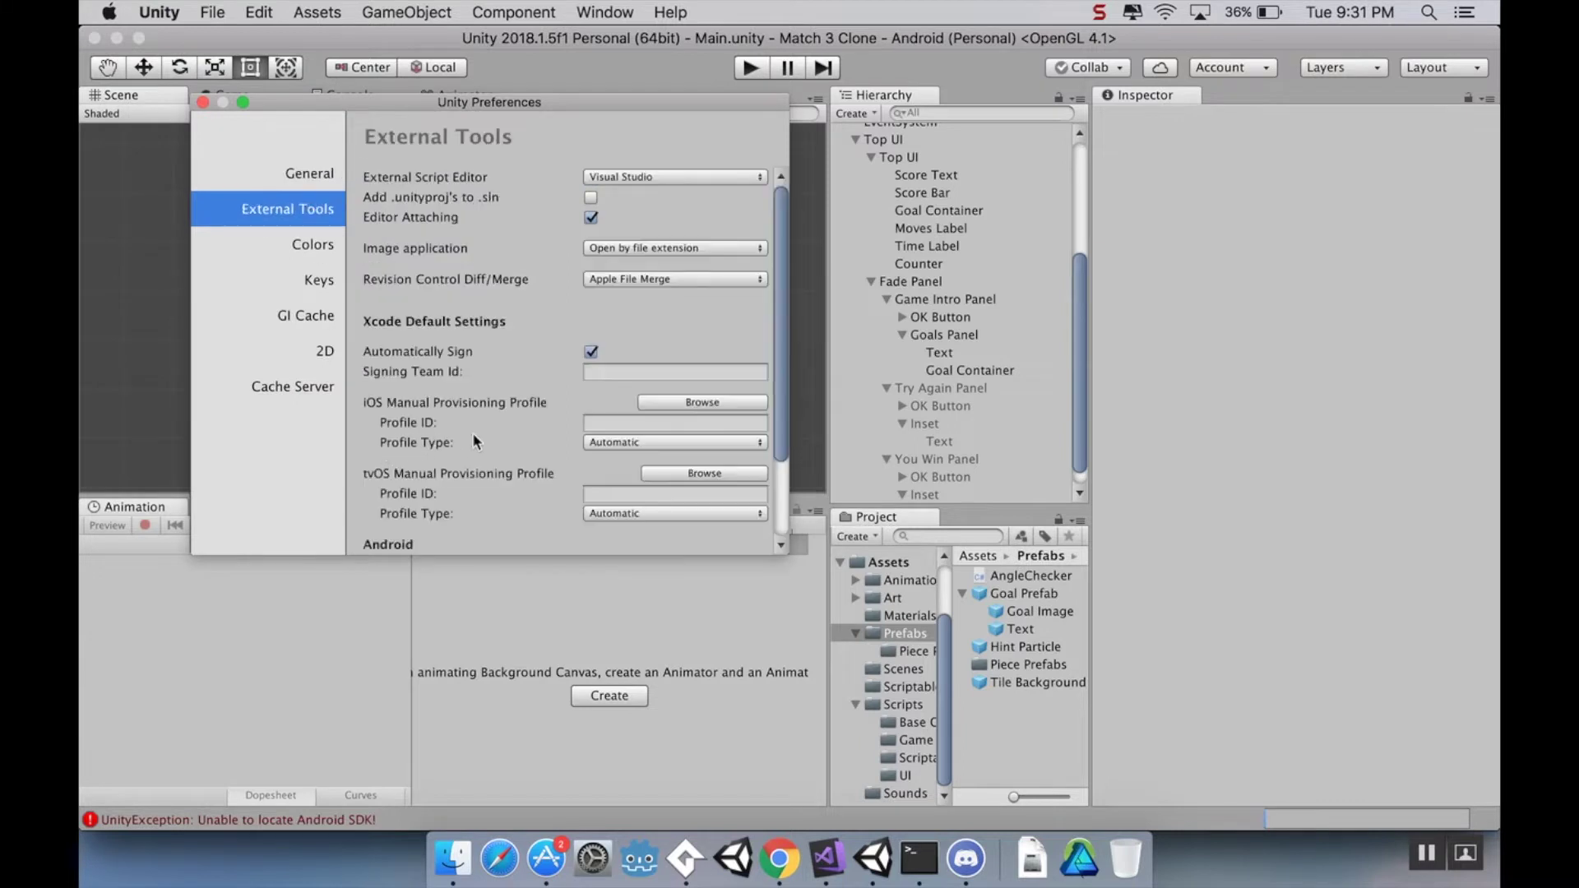
{"action": "scroll", "coordinate": [526, 393], "scroll_direction": "down", "scroll_amount": 3}
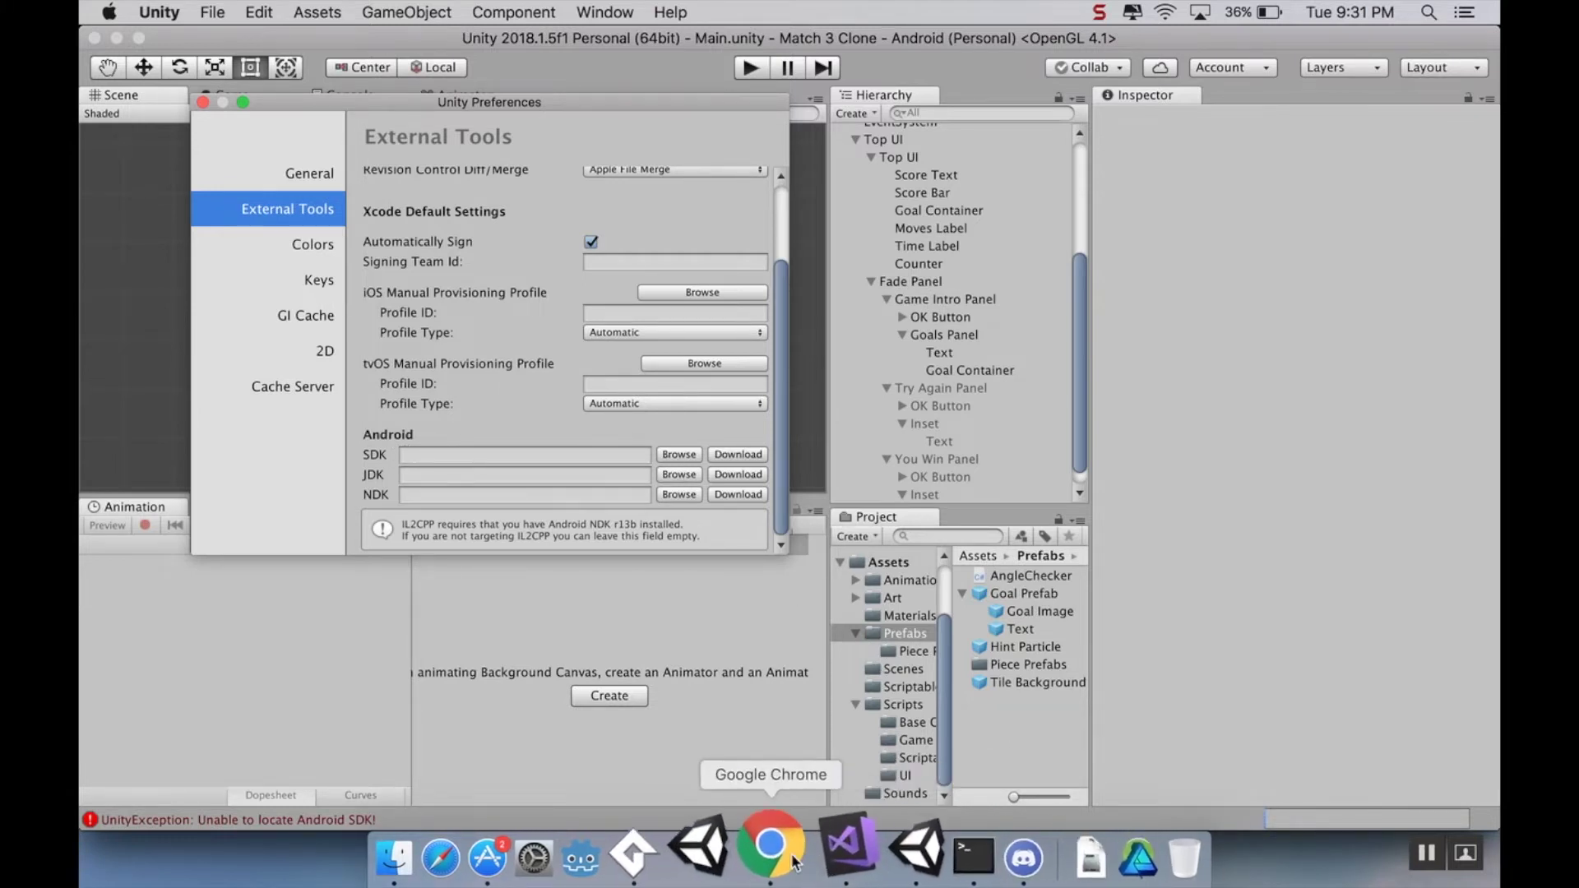
{"action": "left_click", "coordinate": [757, 847]}
{"action": "triple_click", "coordinate": [642, 364]}
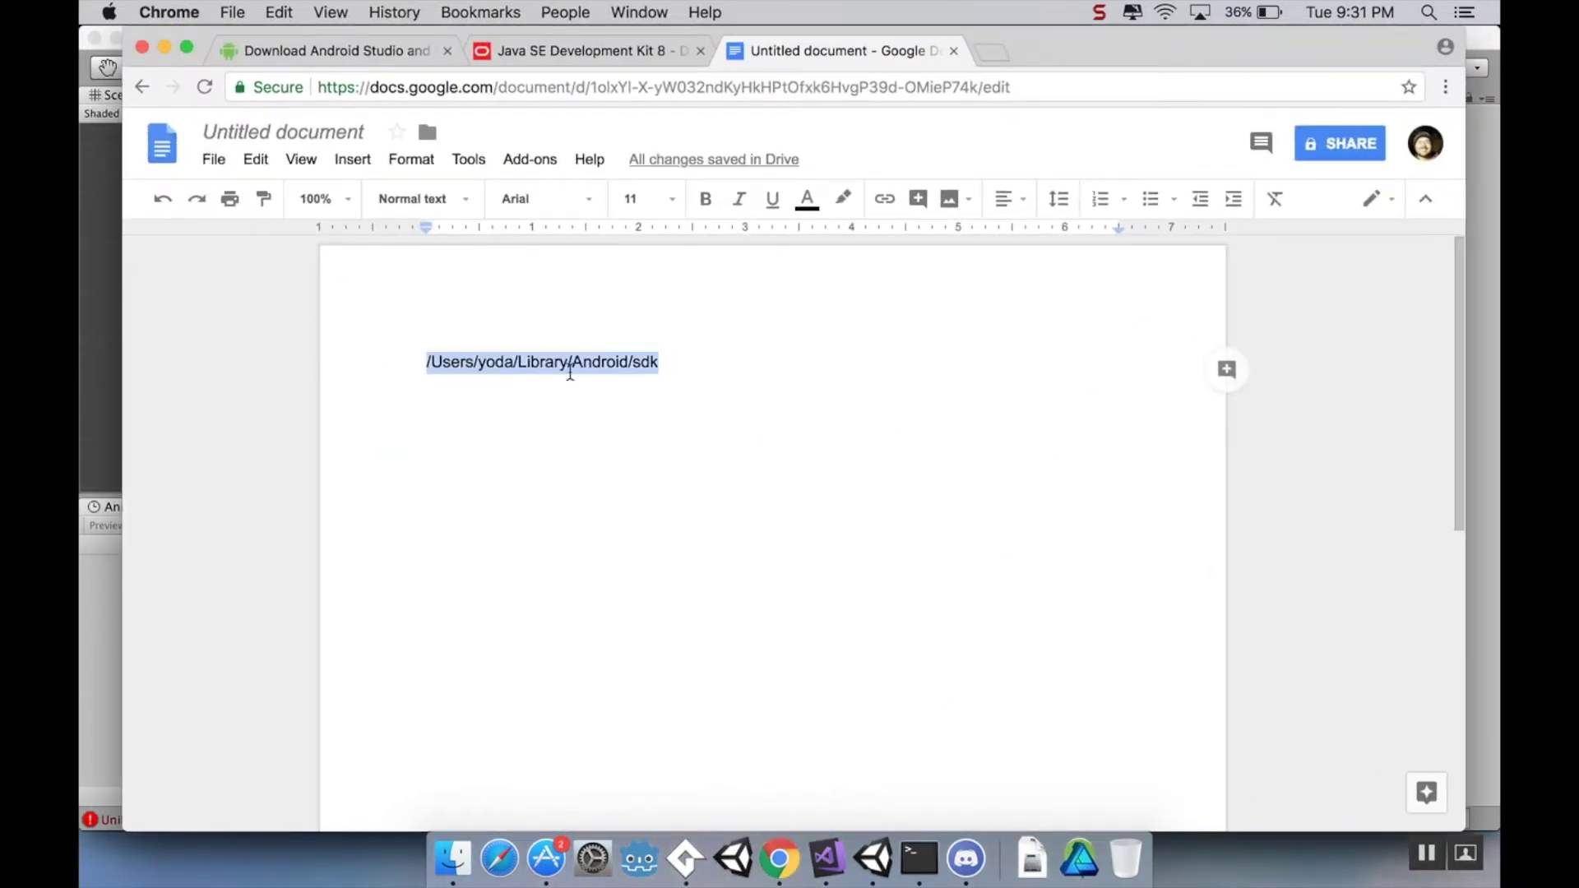
{"action": "right_click", "coordinate": [588, 362]}
{"action": "left_click", "coordinate": [658, 408]}
Paste the SDK path into Unity's Android SDK field and accept the detected SDK
{"action": "left_click", "coordinate": [88, 367]}
{"action": "right_click", "coordinate": [541, 459]}
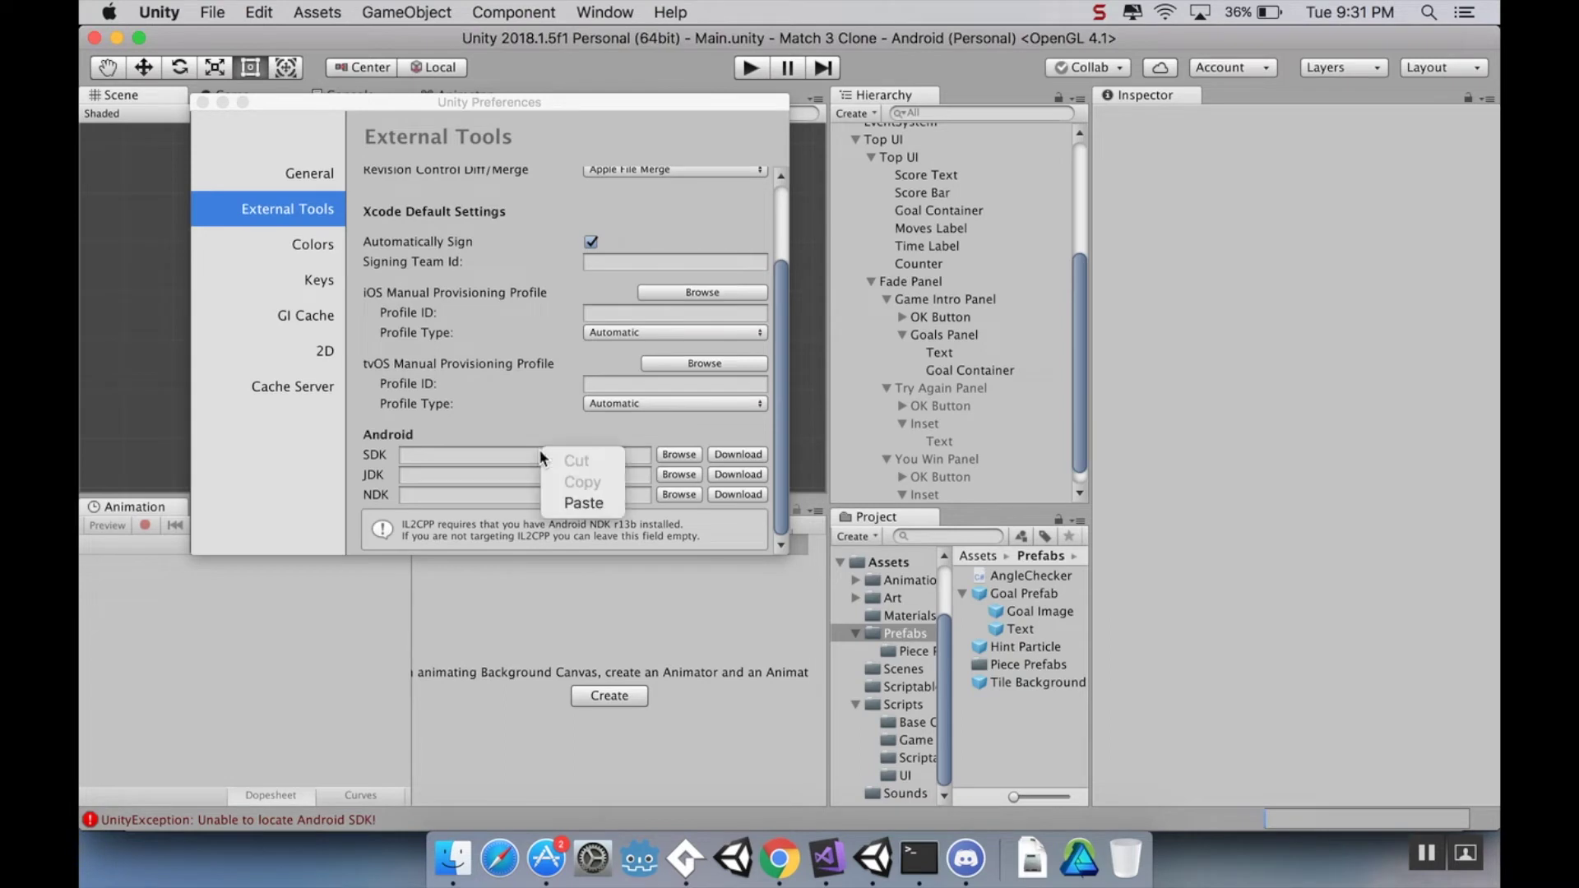
{"action": "left_click", "coordinate": [575, 498]}
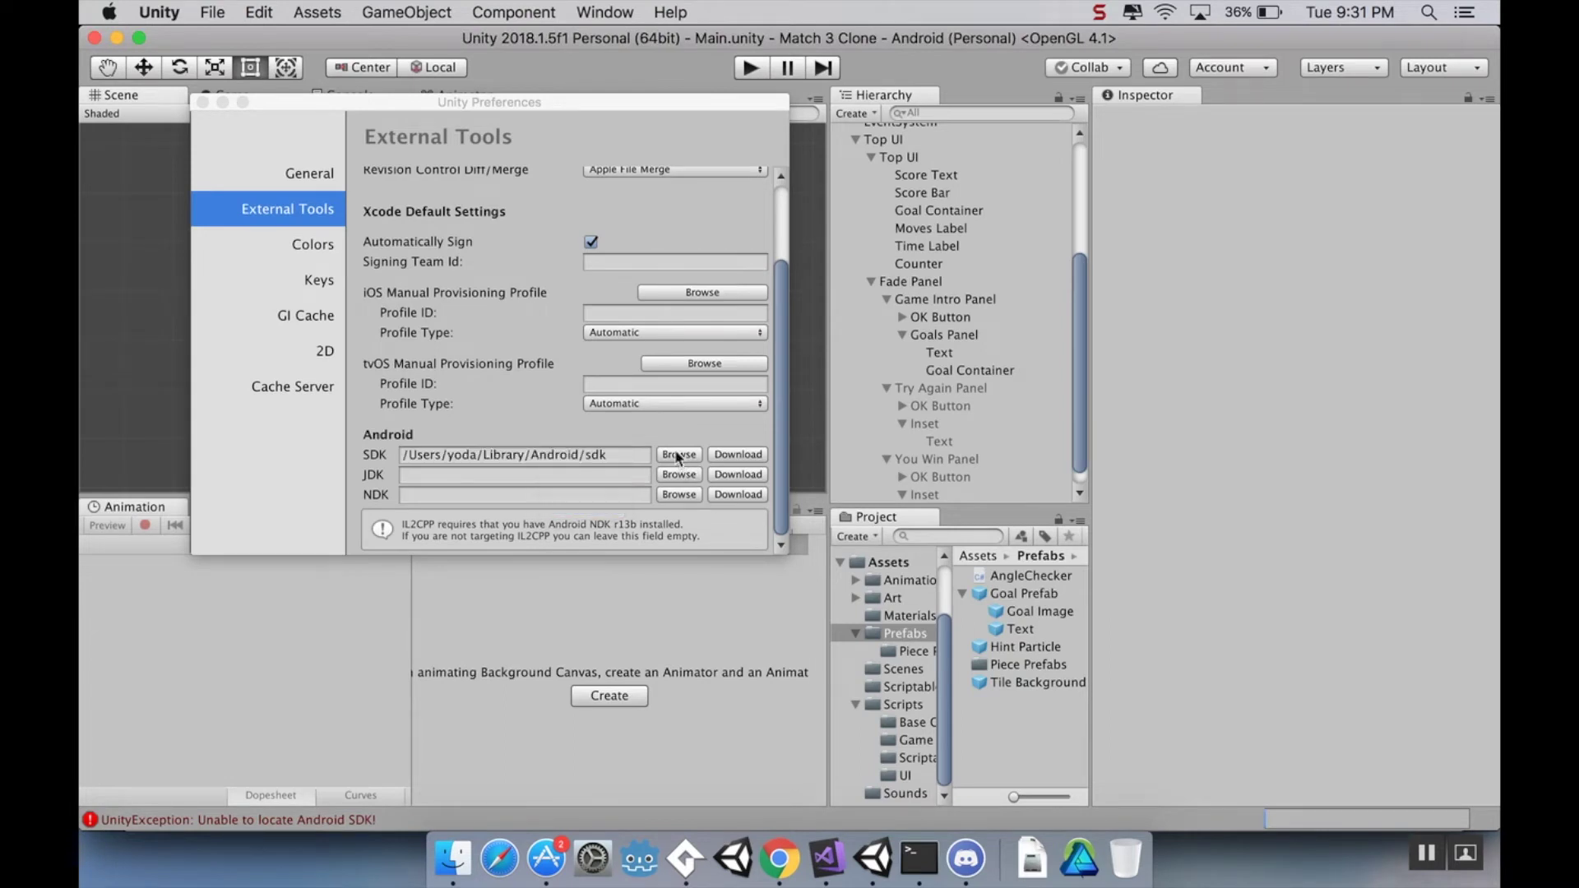
{"action": "left_click", "coordinate": [679, 455]}
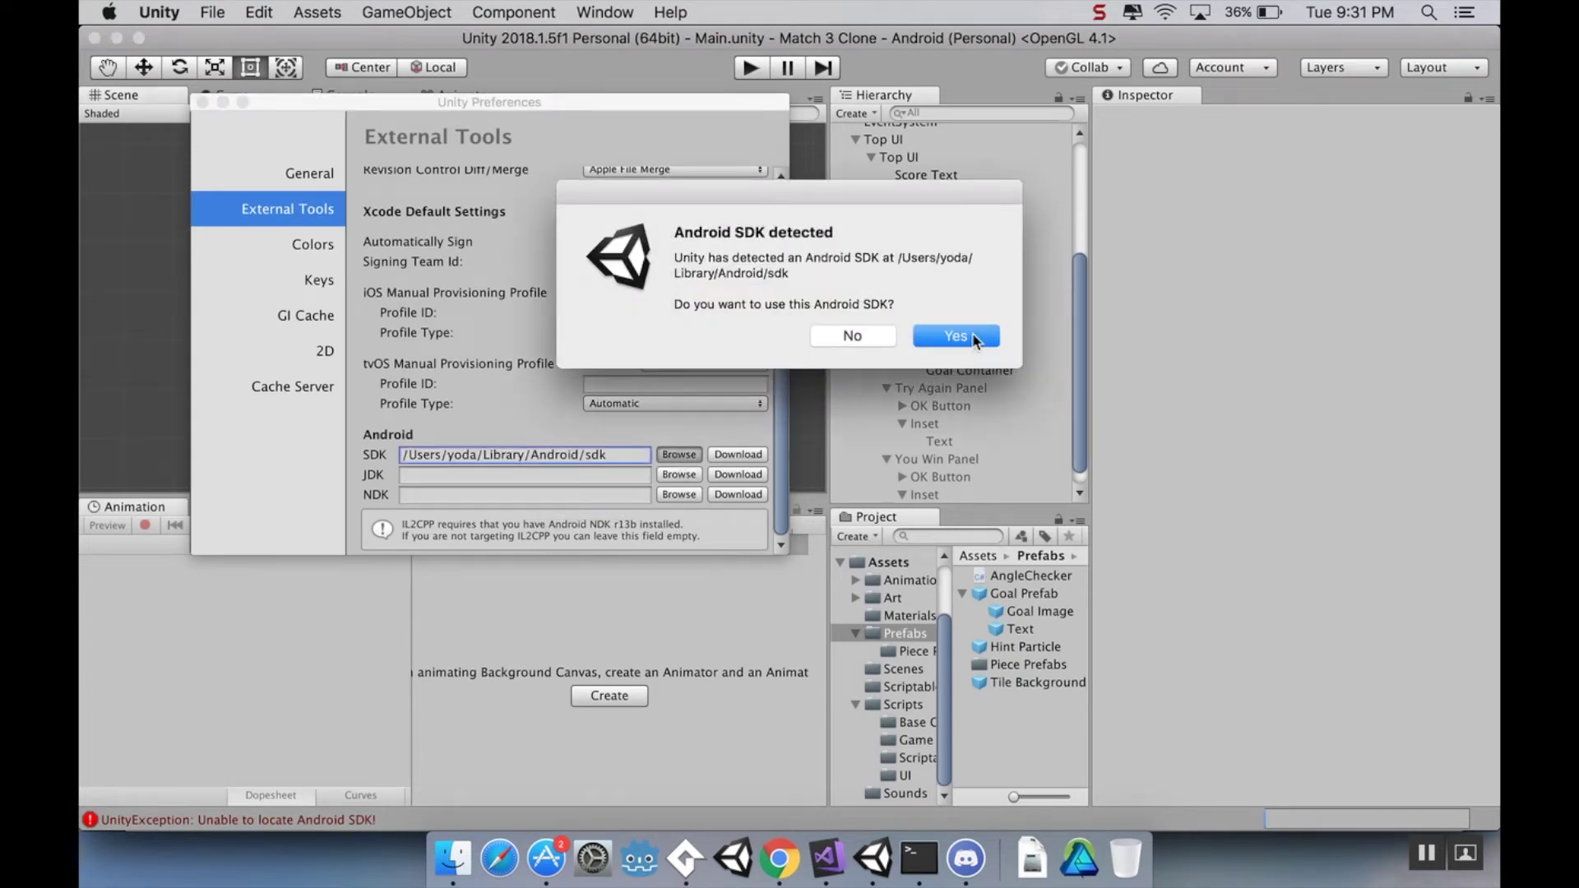
{"action": "left_click", "coordinate": [973, 337]}
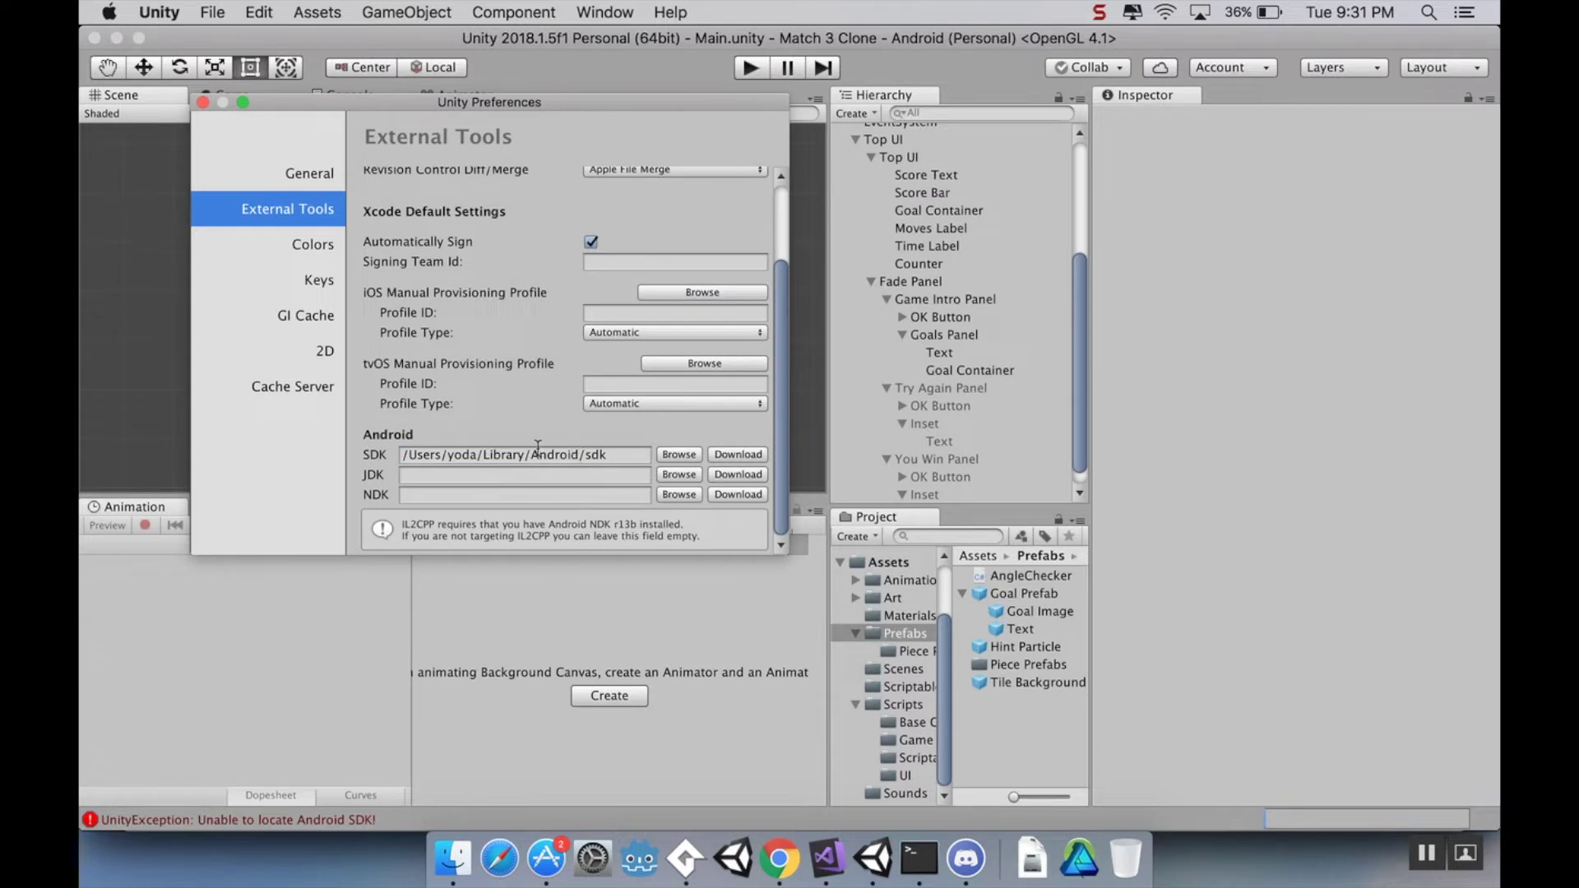
Open the Java SE Development Kit 8 downloads page in Chrome
{"action": "left_click", "coordinate": [458, 476]}
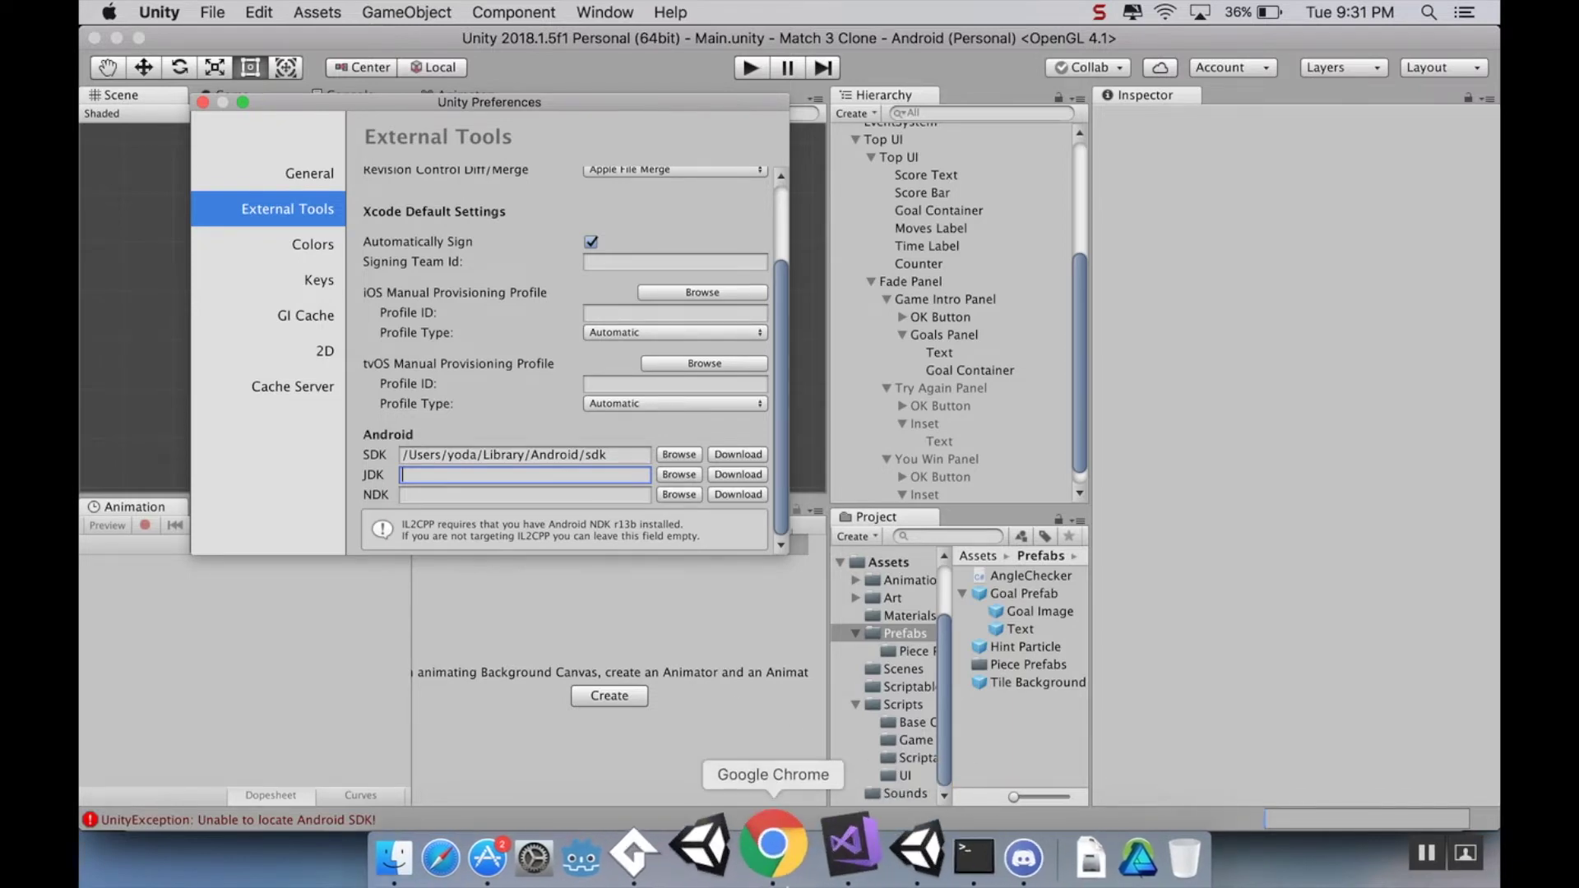
{"action": "left_click", "coordinate": [780, 859]}
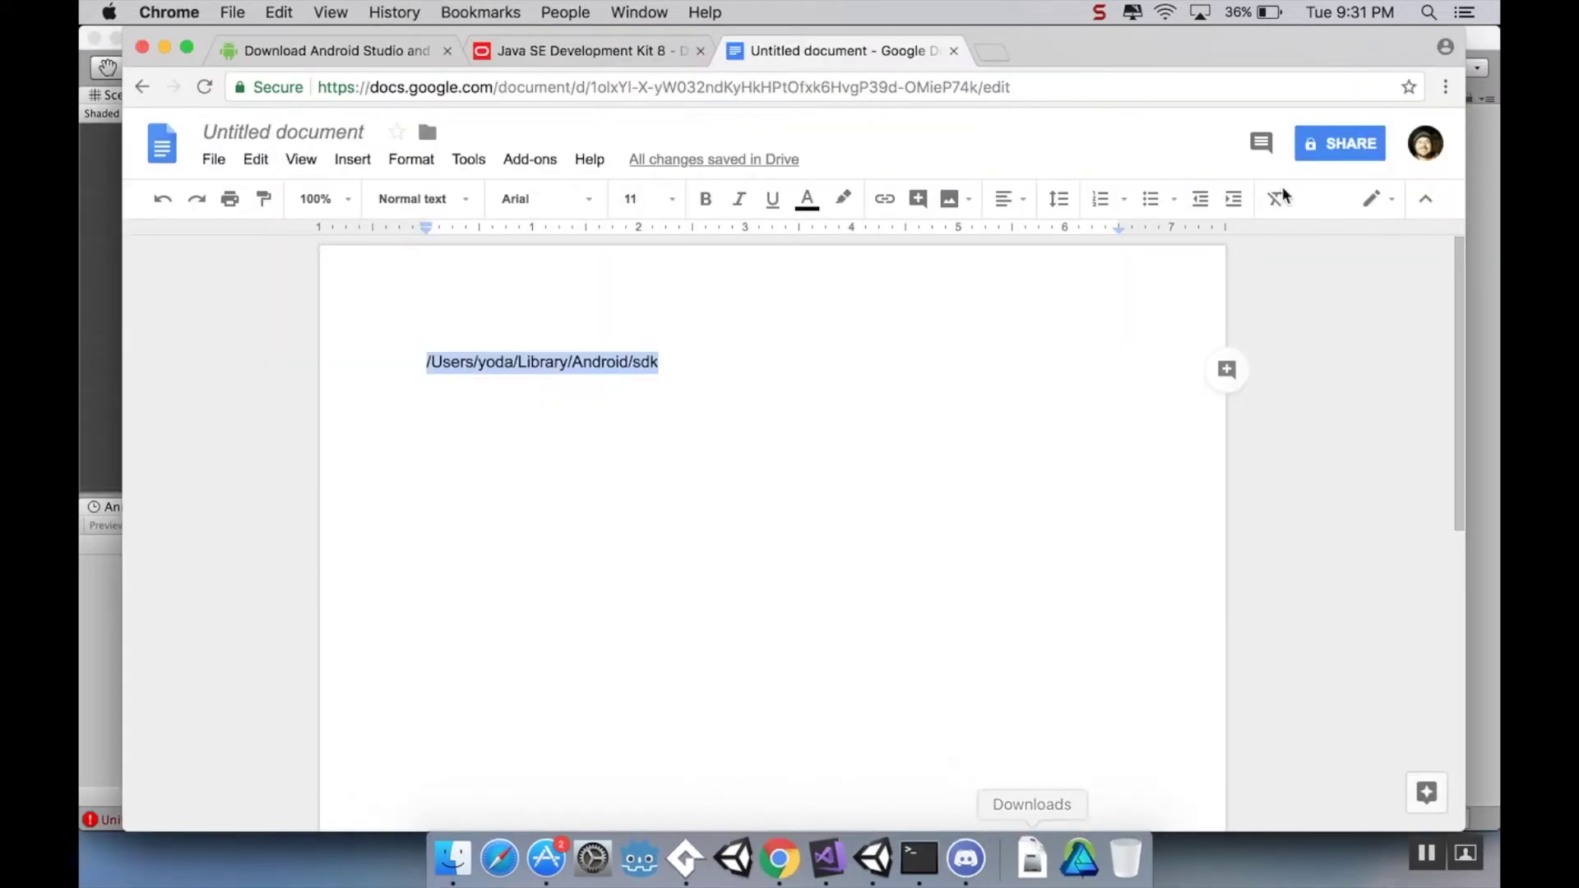
{"action": "left_click", "coordinate": [605, 51]}
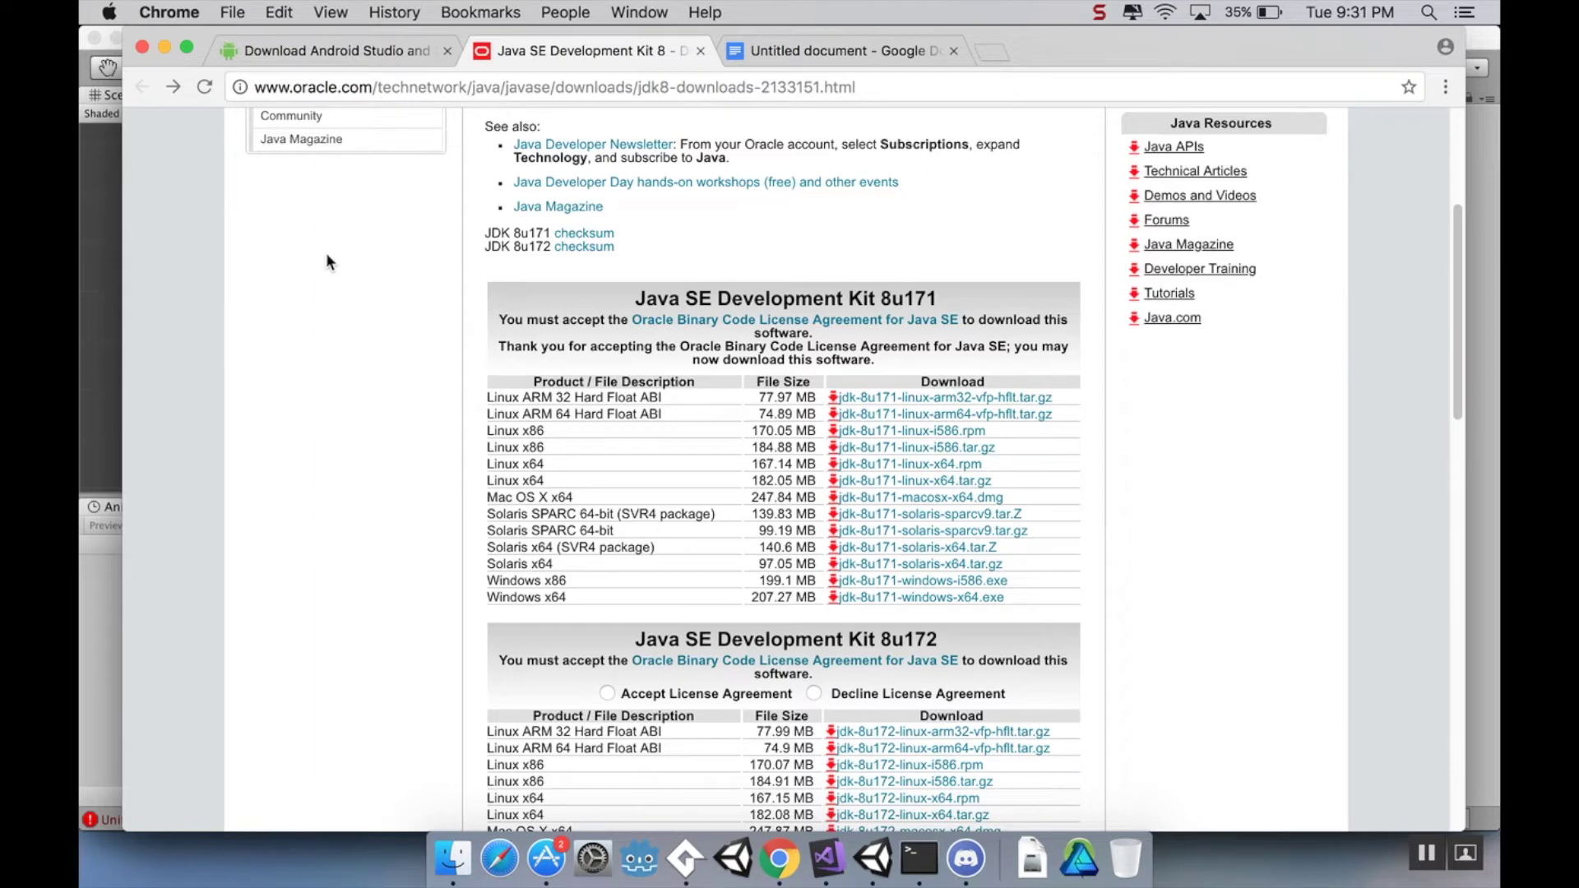
Accept the Oracle licence for JDK 8u171 and download jdk-8u171-macosx-x64.dmg
{"action": "scroll", "coordinate": [425, 255], "scroll_direction": "up", "scroll_amount": 5}
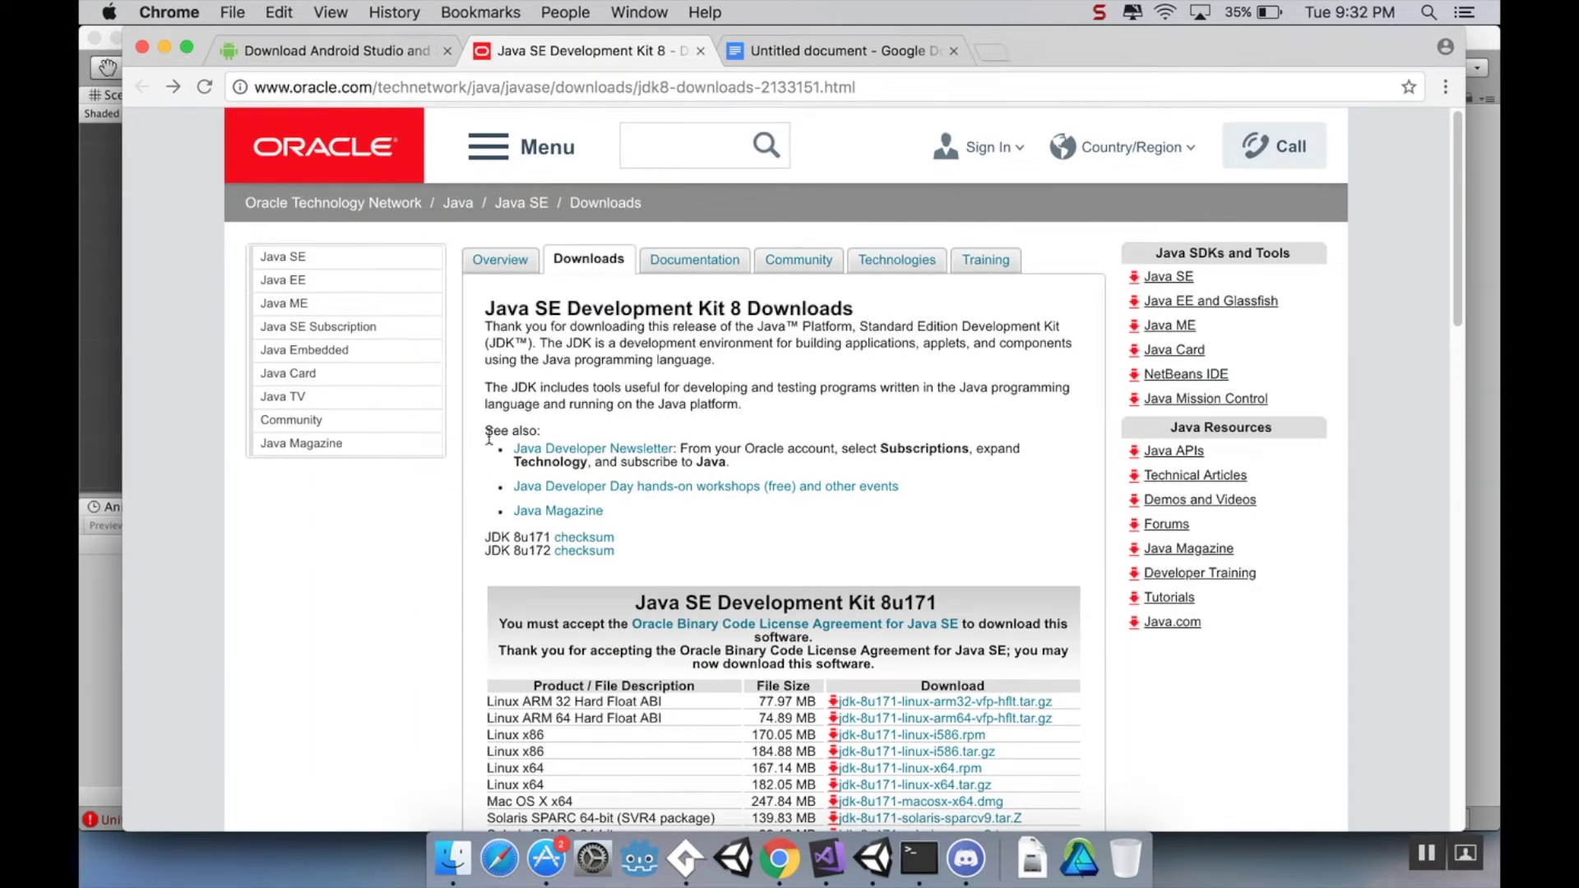
{"action": "scroll", "coordinate": [488, 437], "scroll_direction": "down", "scroll_amount": 3}
{"action": "scroll", "coordinate": [553, 541], "scroll_direction": "down", "scroll_amount": 4}
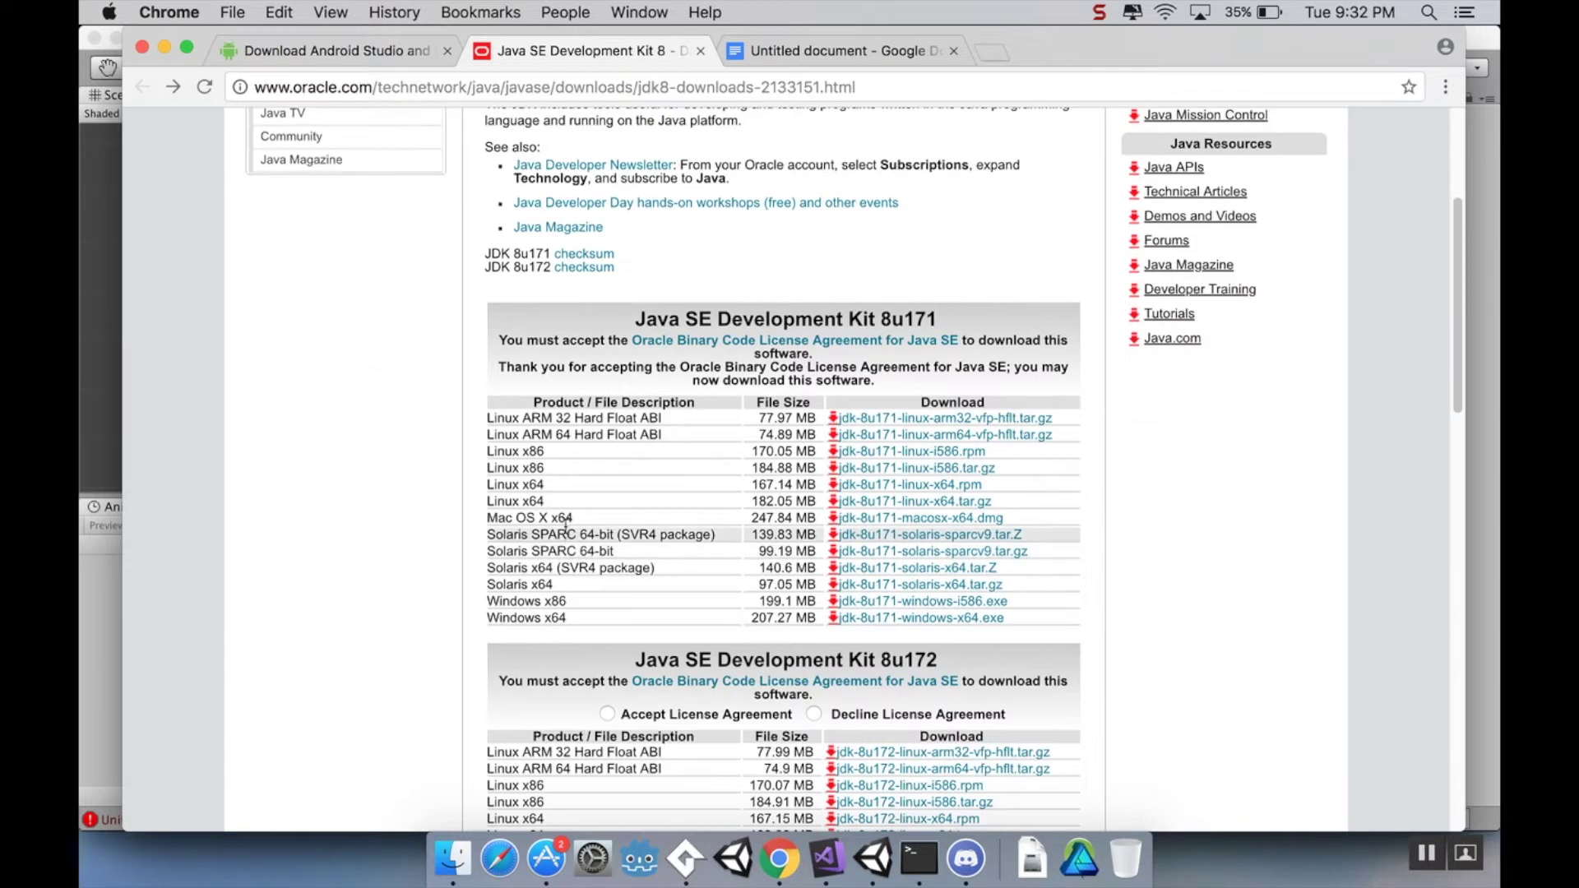
{"action": "left_click", "coordinate": [919, 519]}
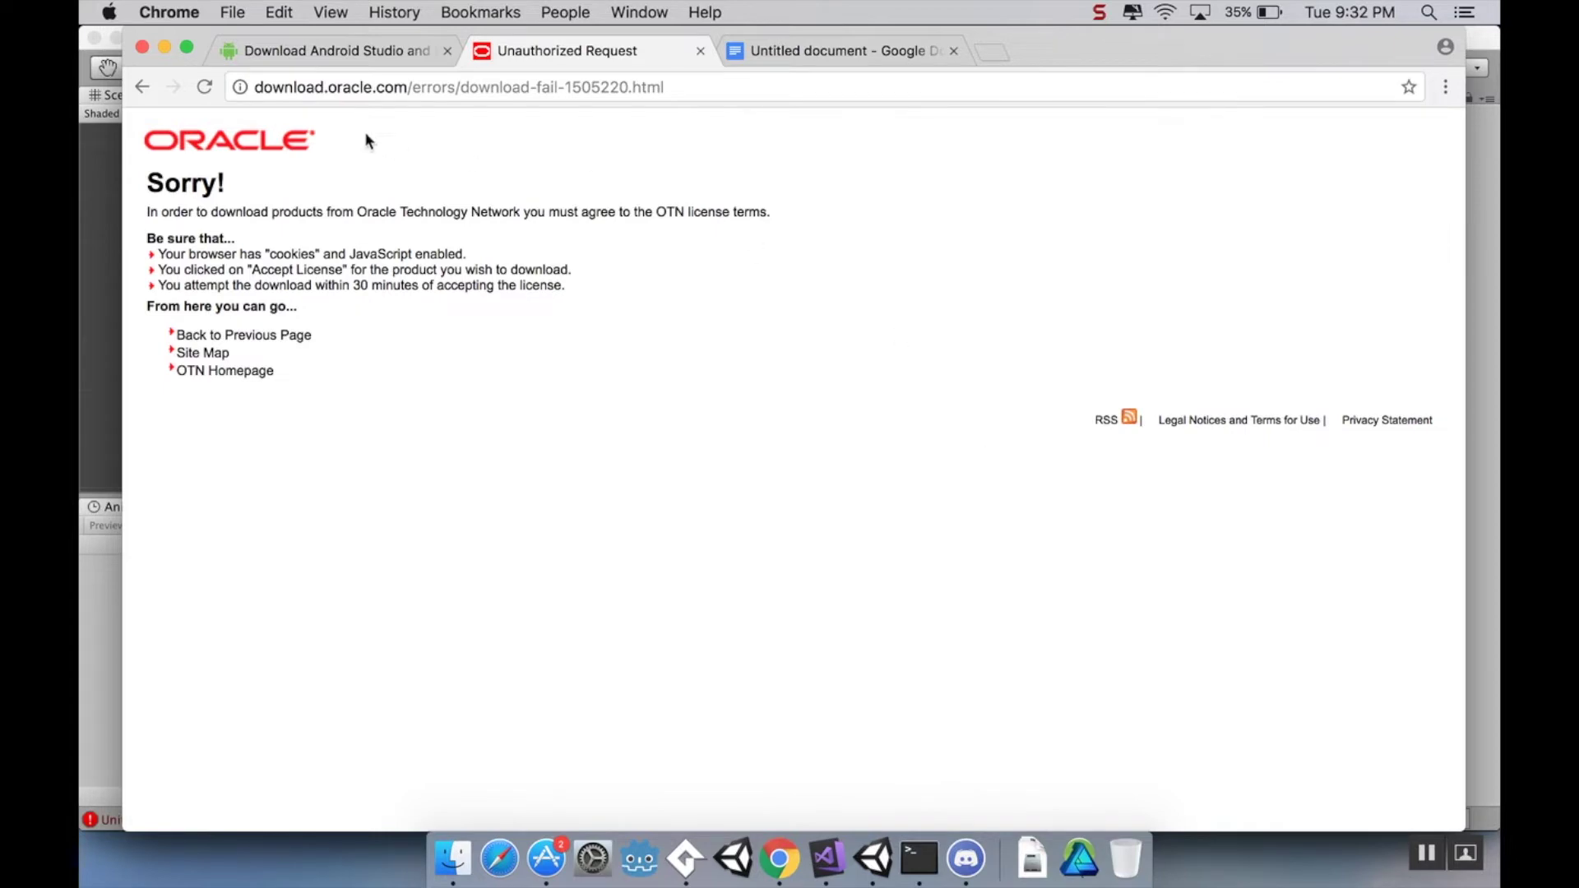
{"action": "left_click", "coordinate": [142, 87]}
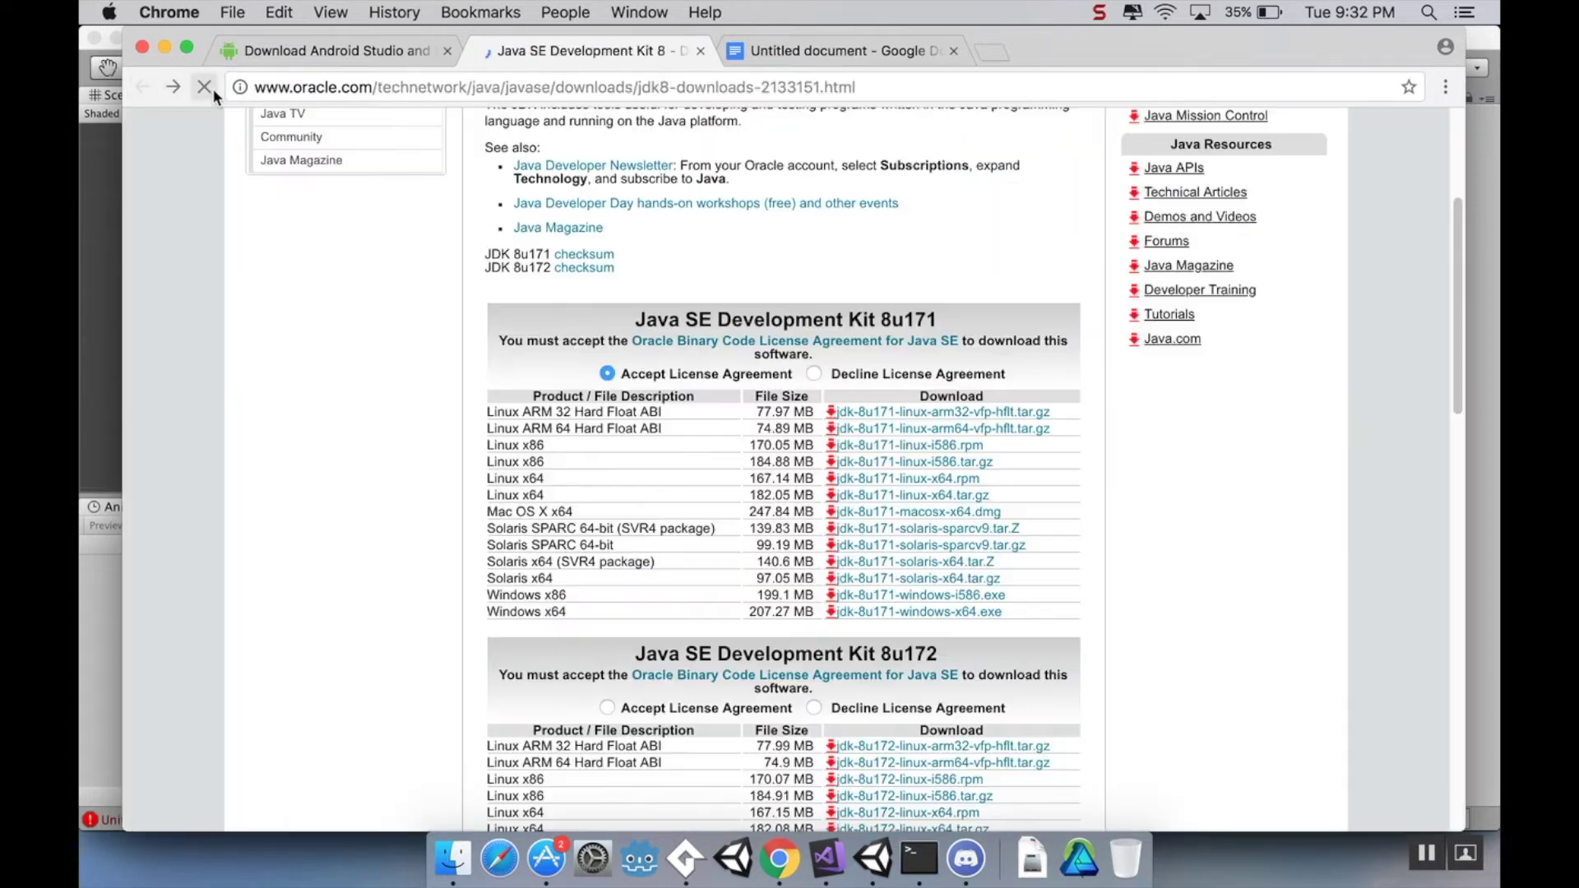
{"action": "left_click", "coordinate": [607, 373]}
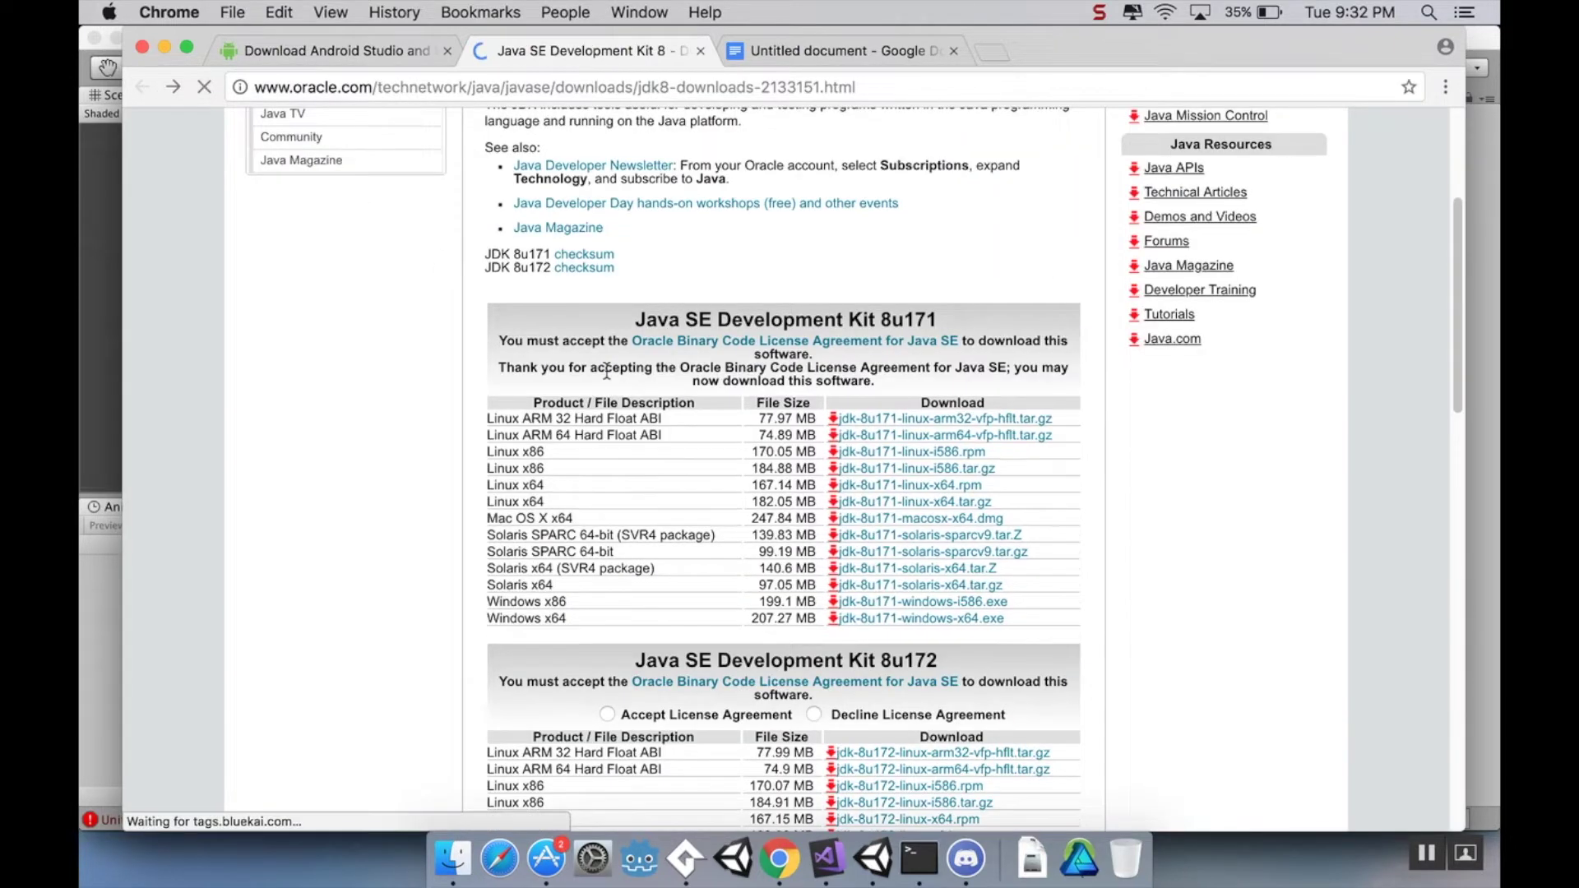
{"action": "left_click", "coordinate": [909, 520]}
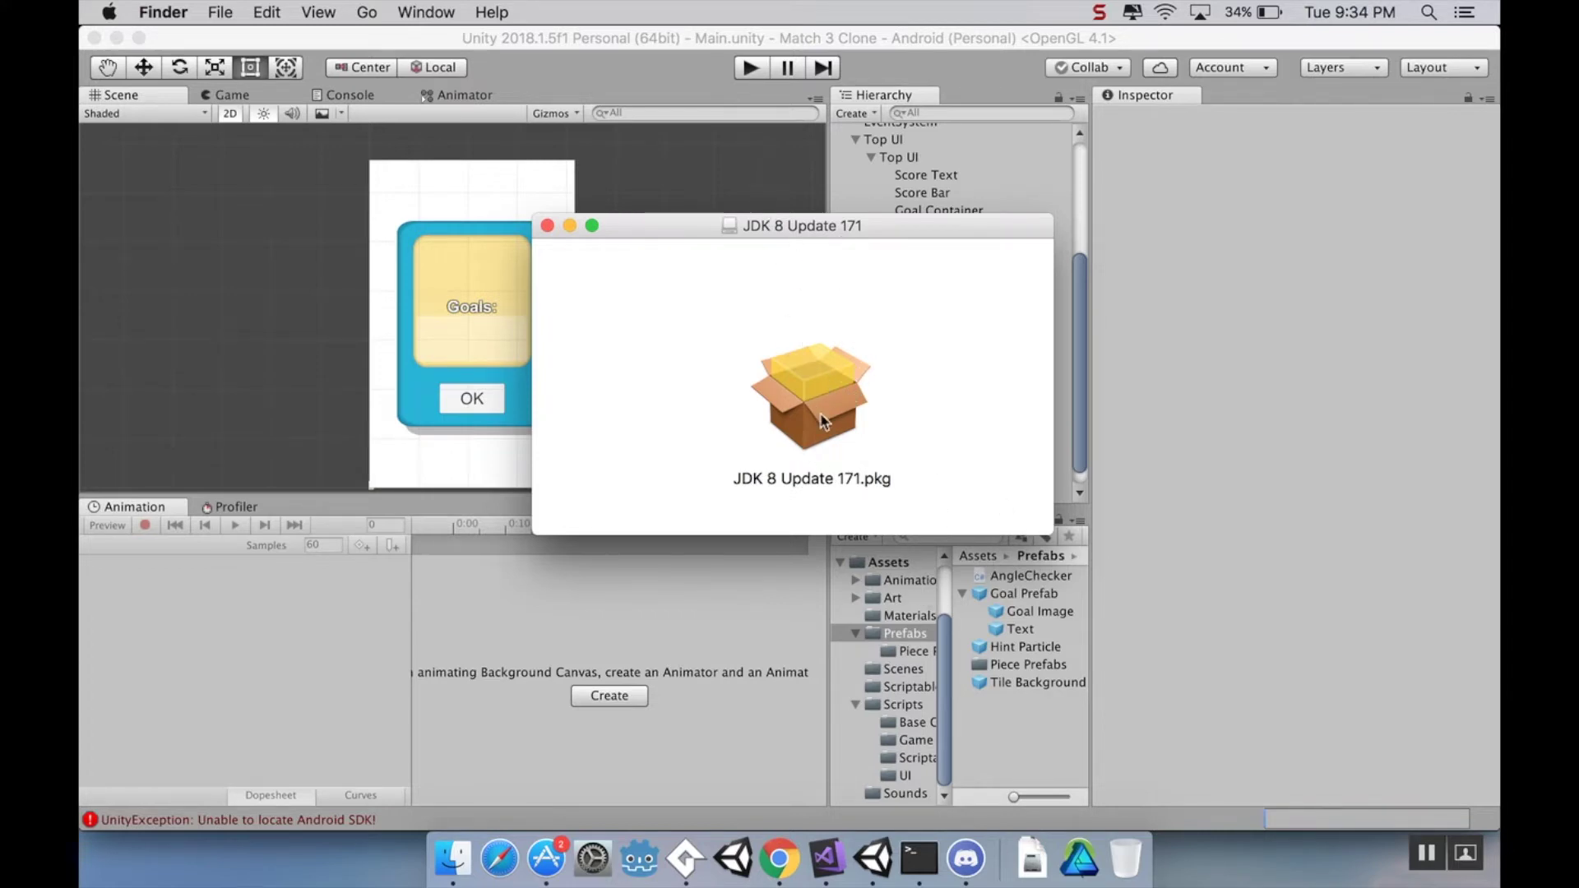
Launch the JDK 8 Update 171 installer package and advance to the installation type step
{"action": "left_click", "coordinate": [827, 380]}
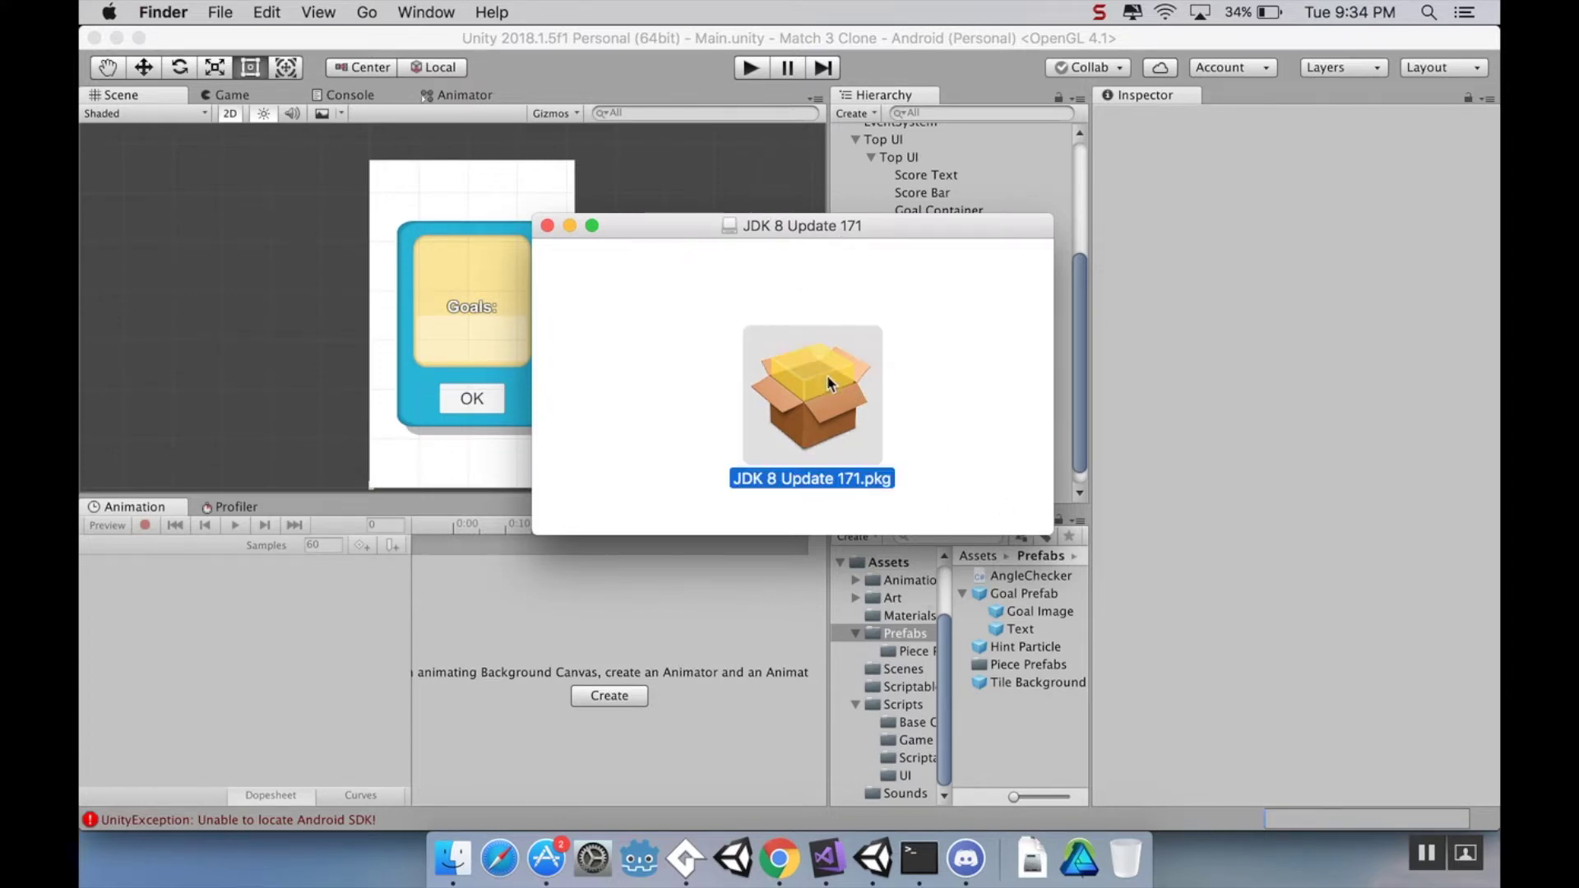
{"action": "double_click", "coordinate": [777, 389]}
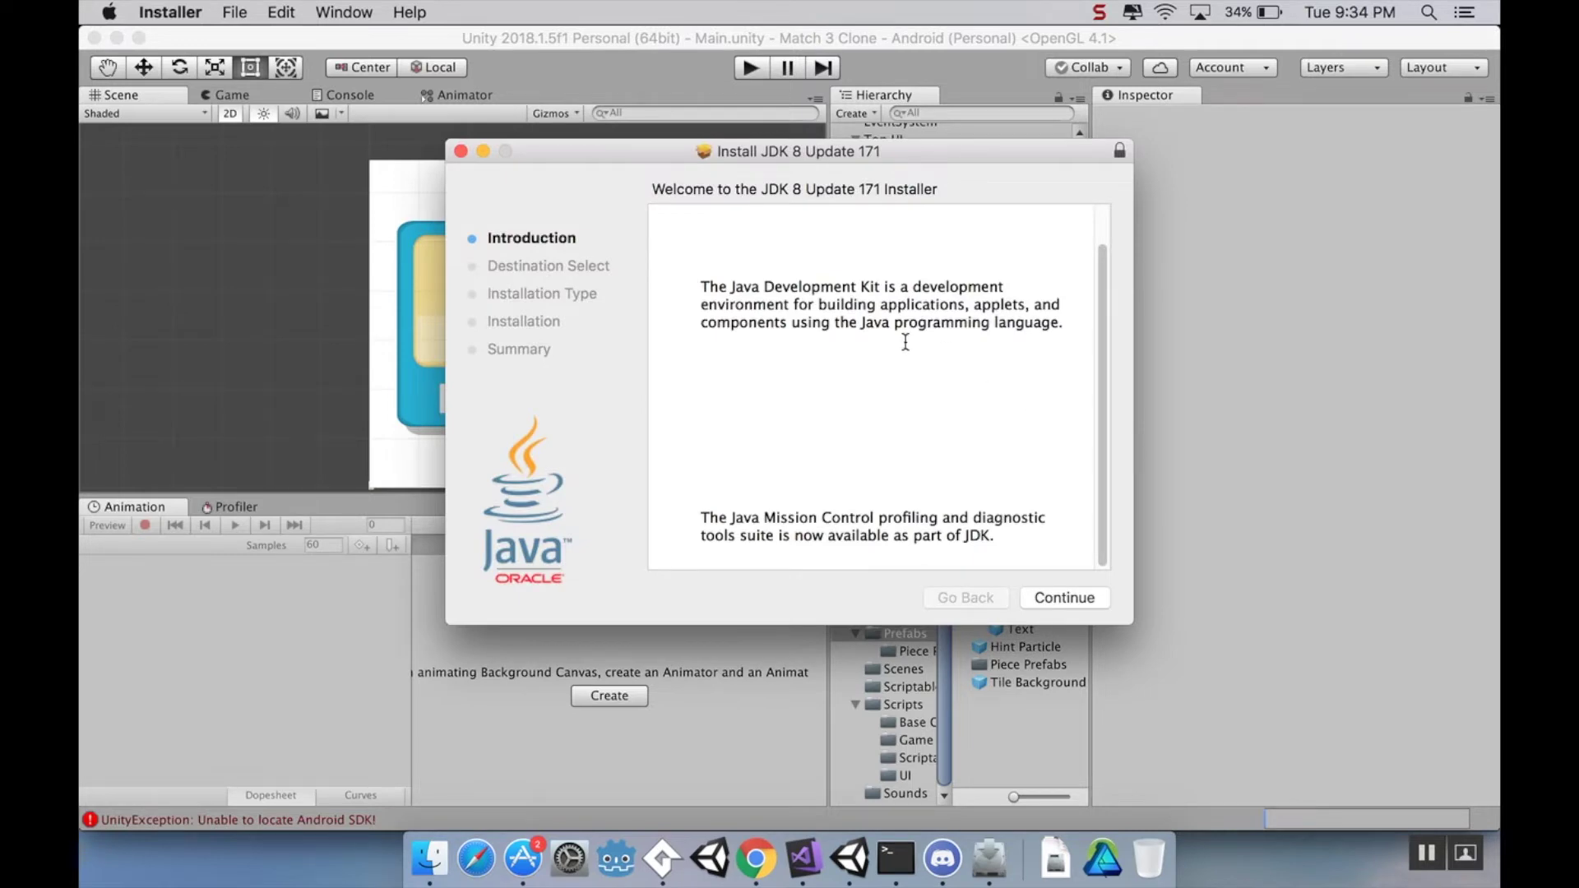
{"action": "left_click", "coordinate": [1072, 595]}
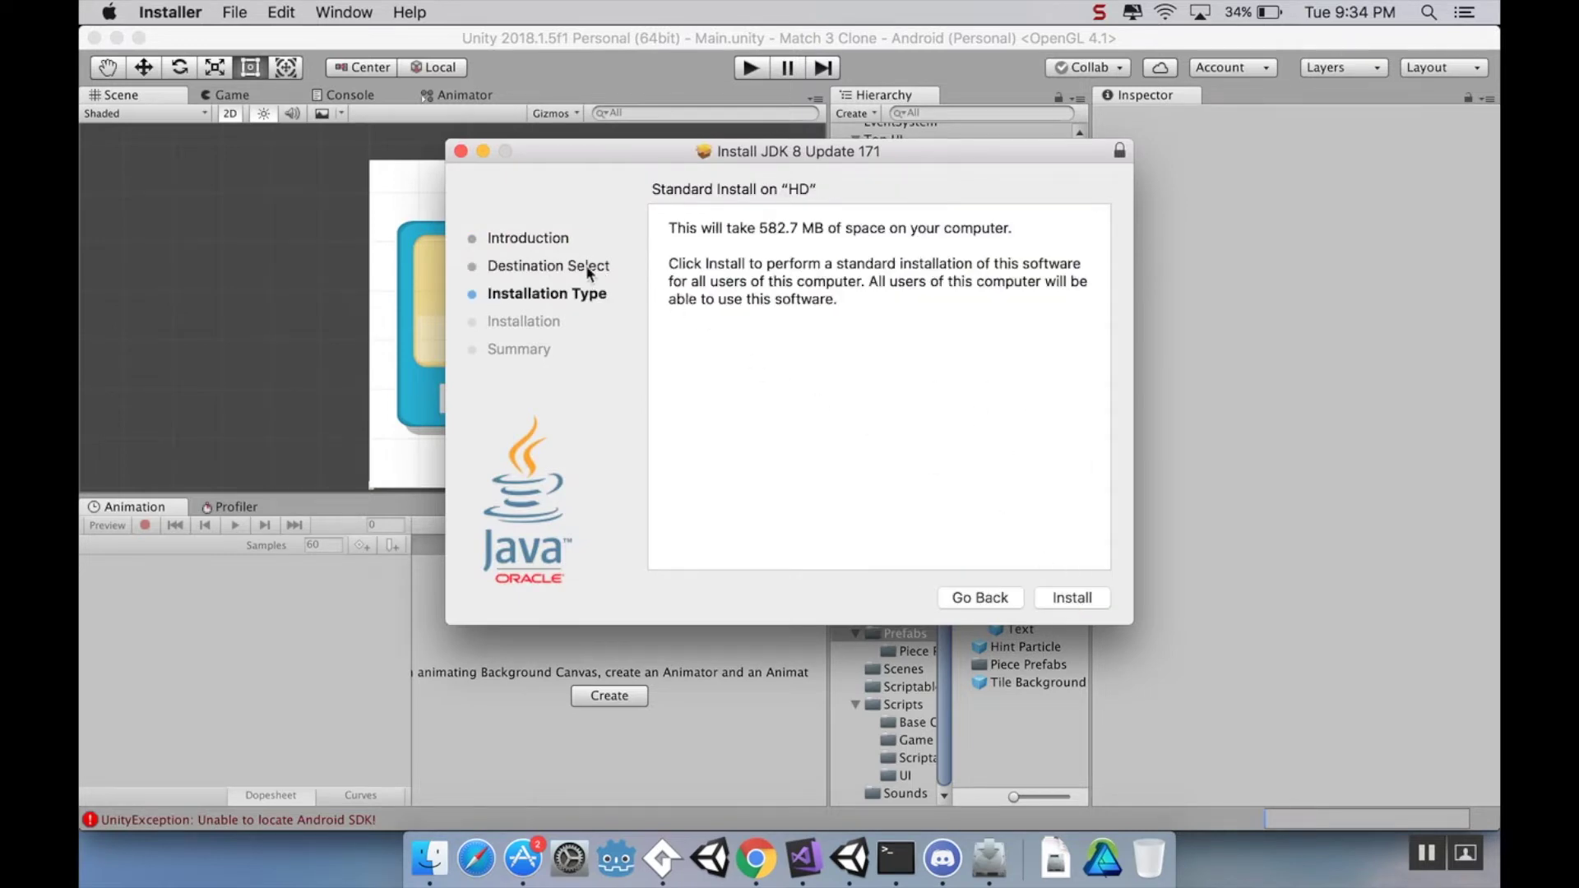
{"action": "left_click", "coordinate": [998, 600]}
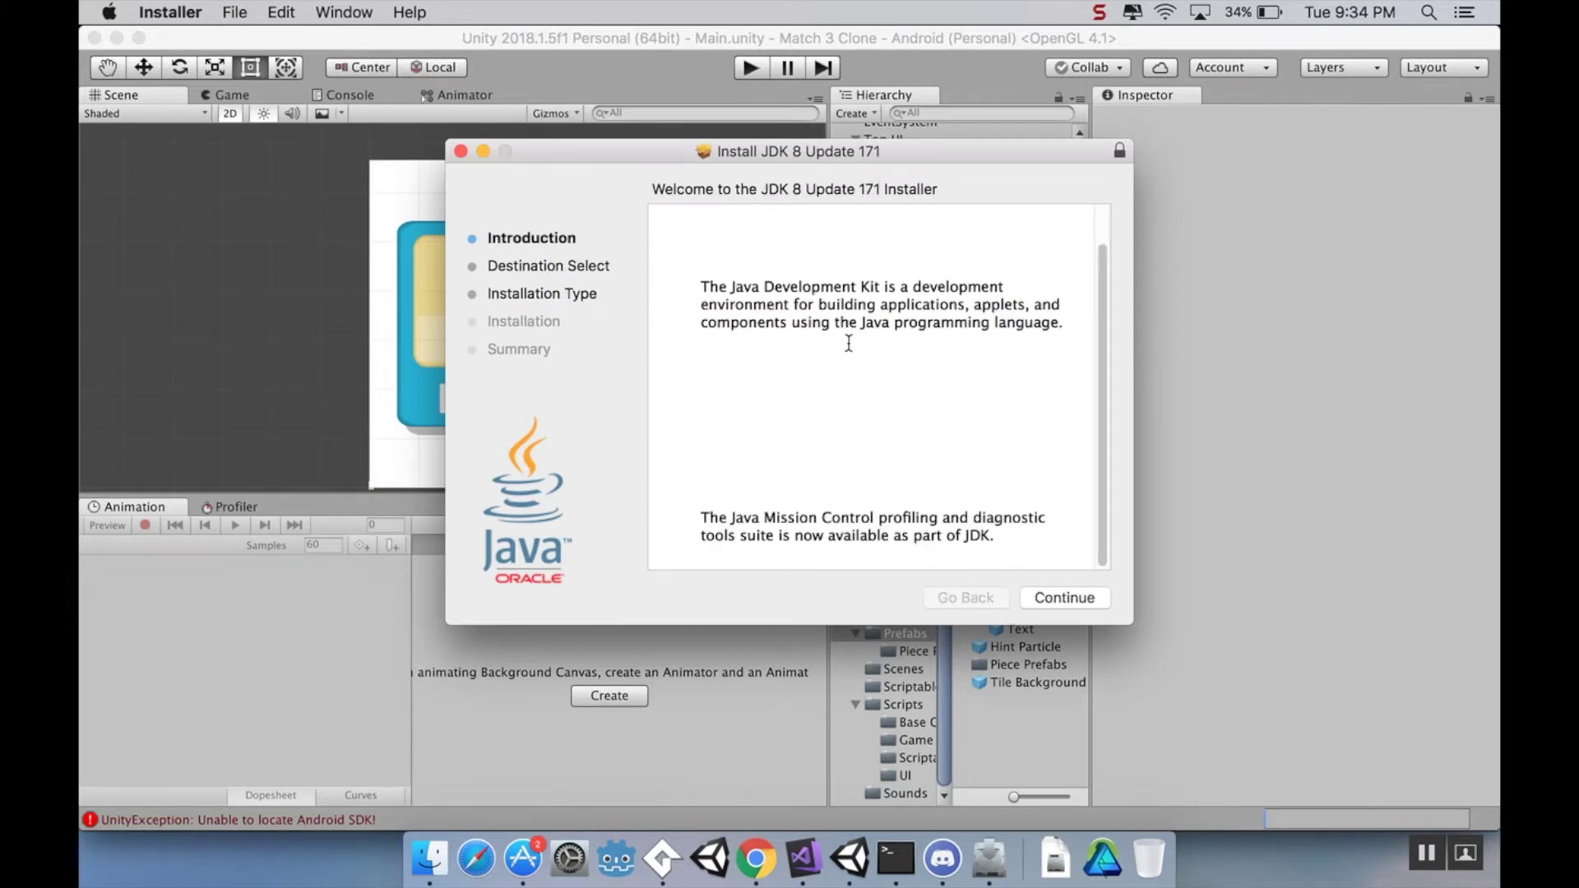
{"action": "scroll", "coordinate": [874, 371], "scroll_direction": "up", "scroll_amount": 2}
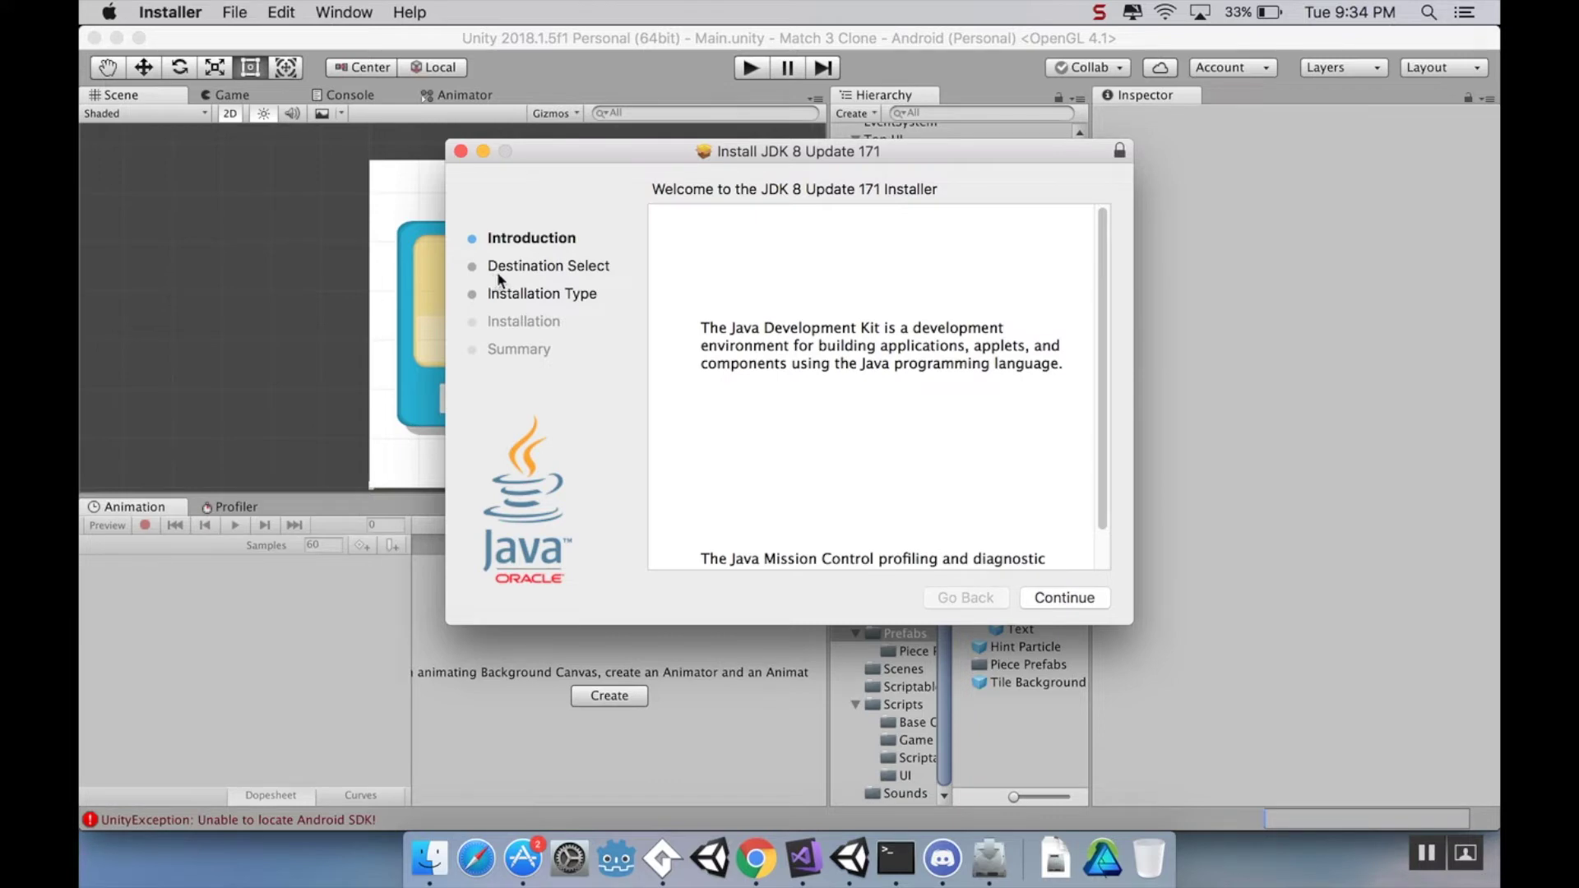
{"action": "left_click", "coordinate": [1063, 602]}
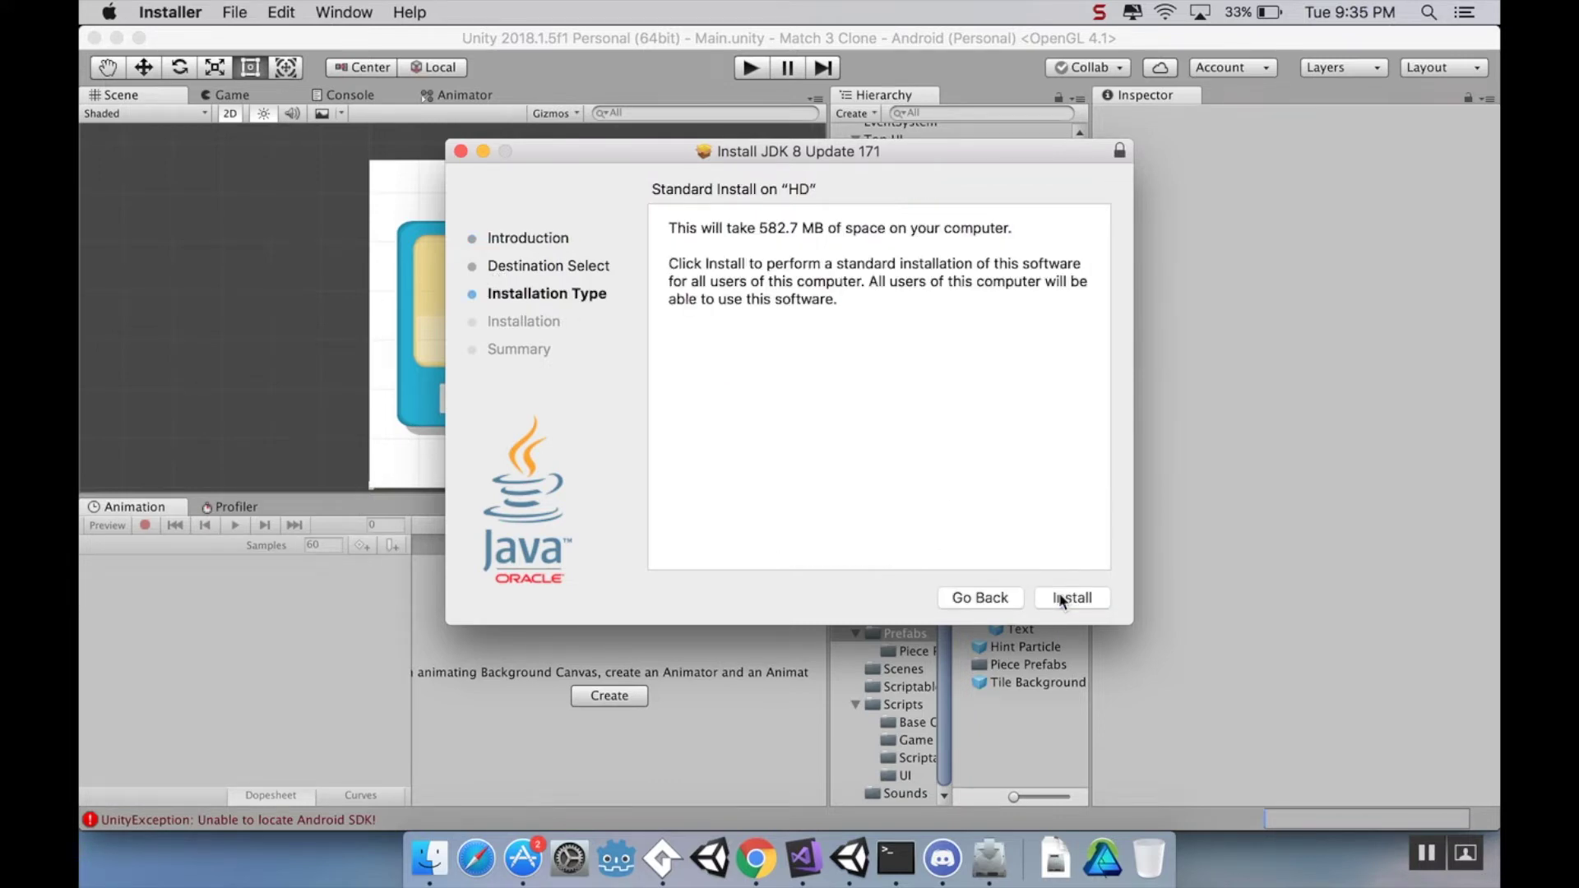
Run the standard install with the admin password, then close the installer and trash the package
{"action": "left_click", "coordinate": [1061, 598]}
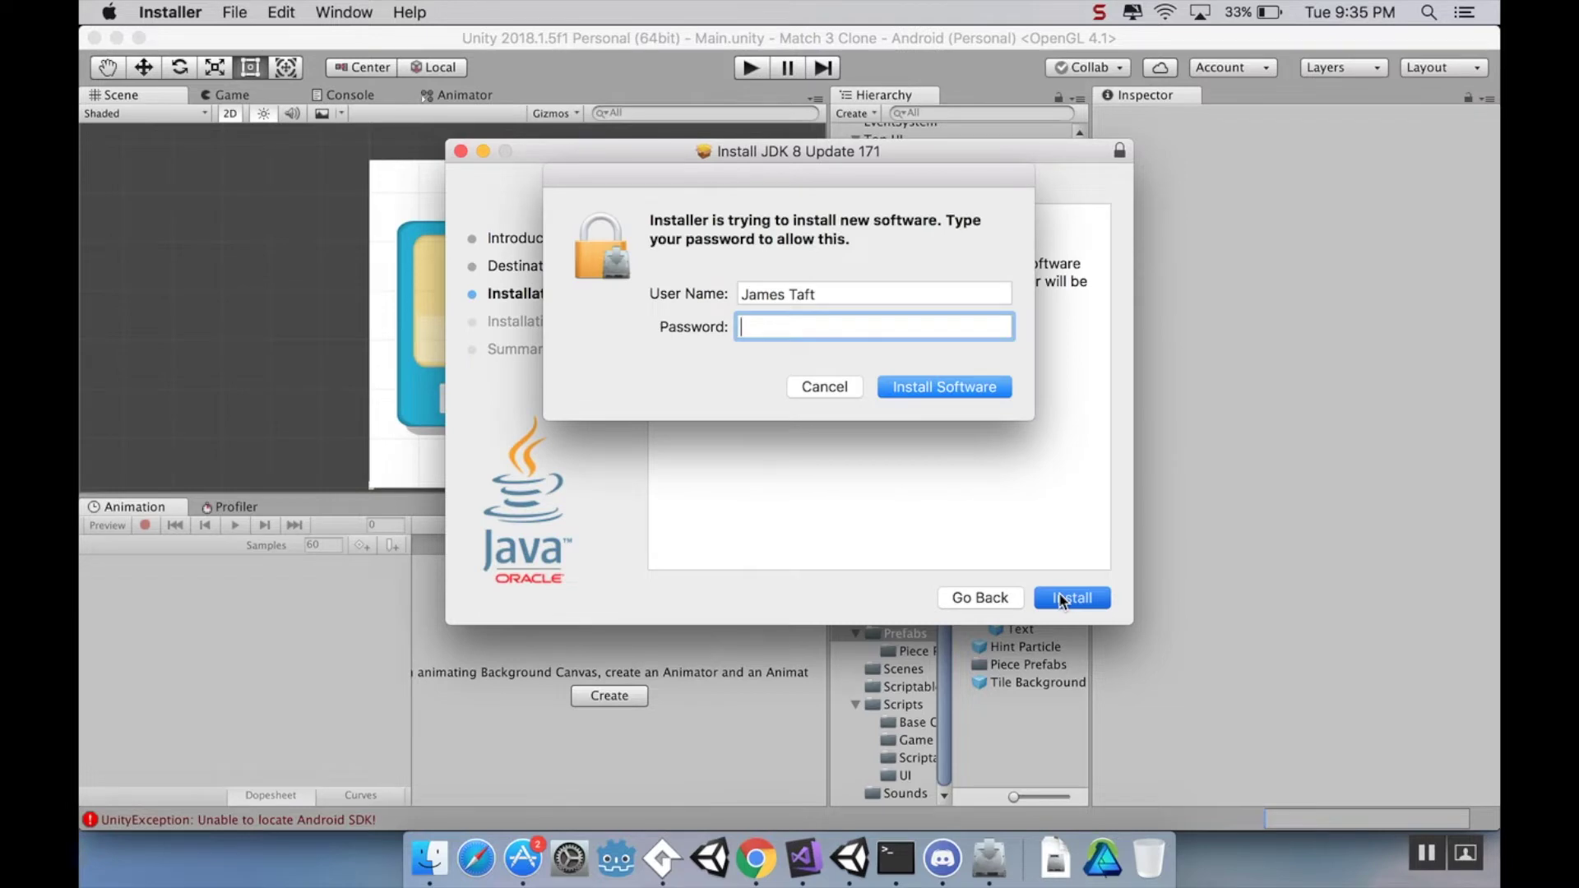
{"action": "type", "text": "**************"}
{"action": "key", "text": "Return"}
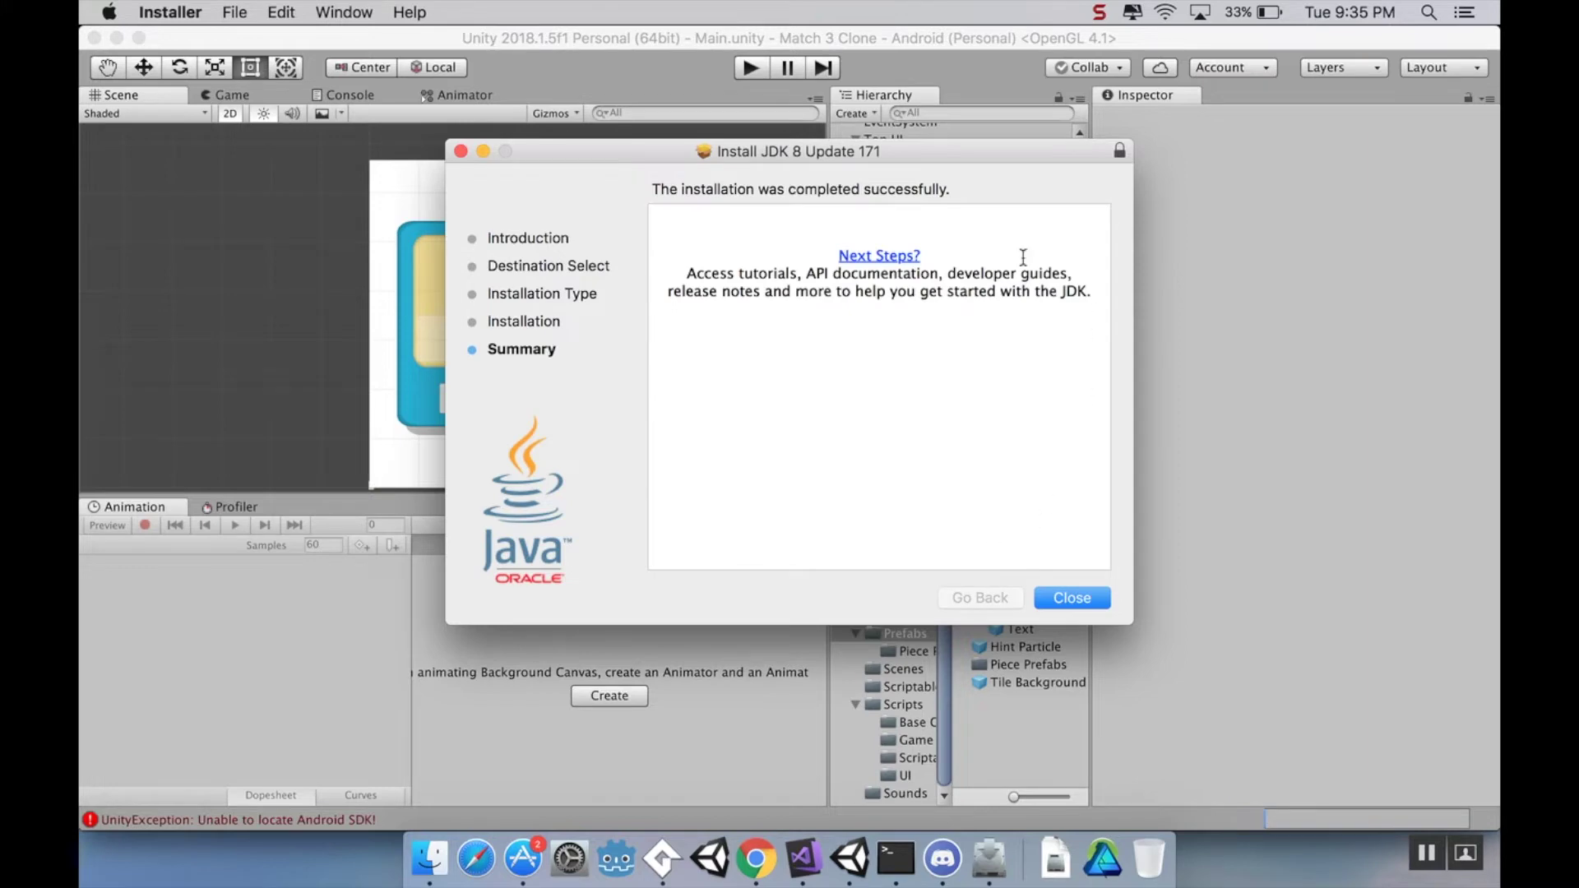
{"action": "left_click", "coordinate": [1055, 597]}
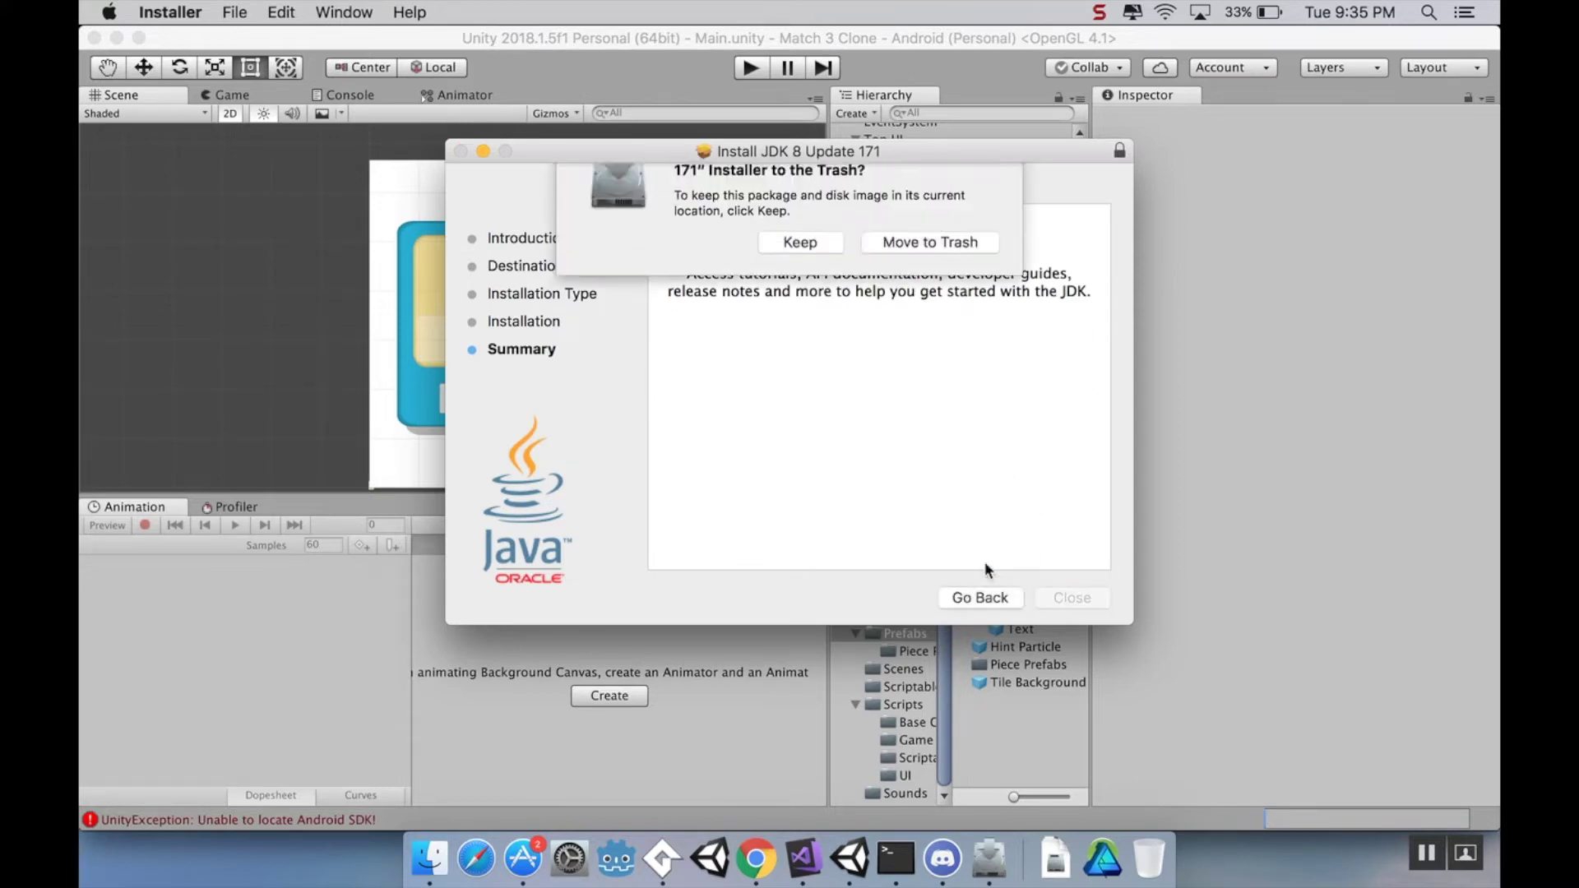
{"action": "left_click", "coordinate": [930, 284]}
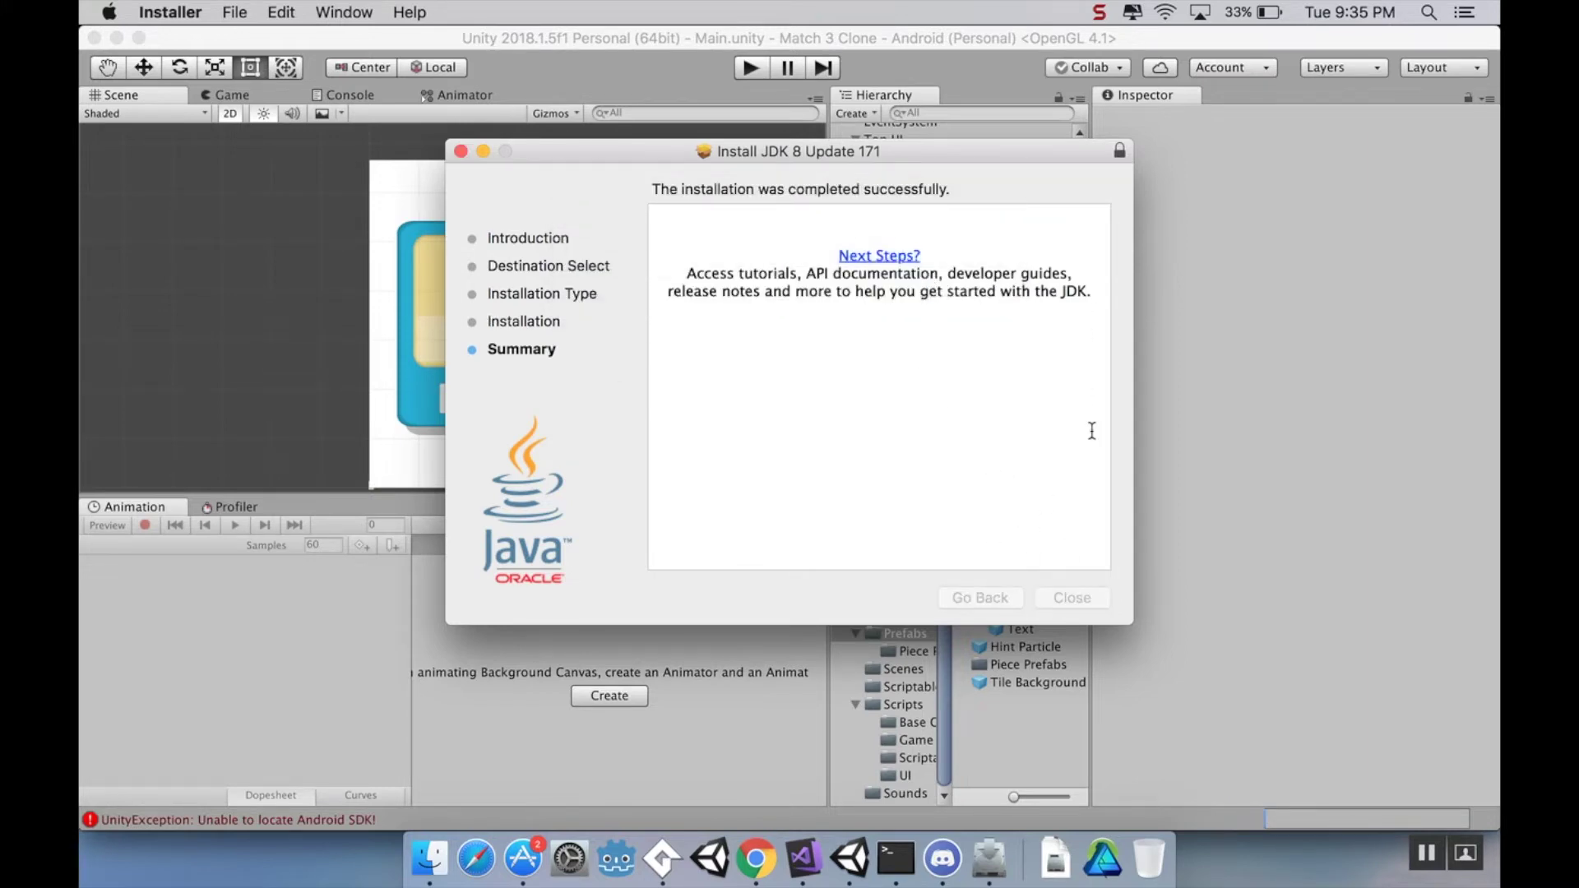
{"action": "left_click", "coordinate": [546, 226]}
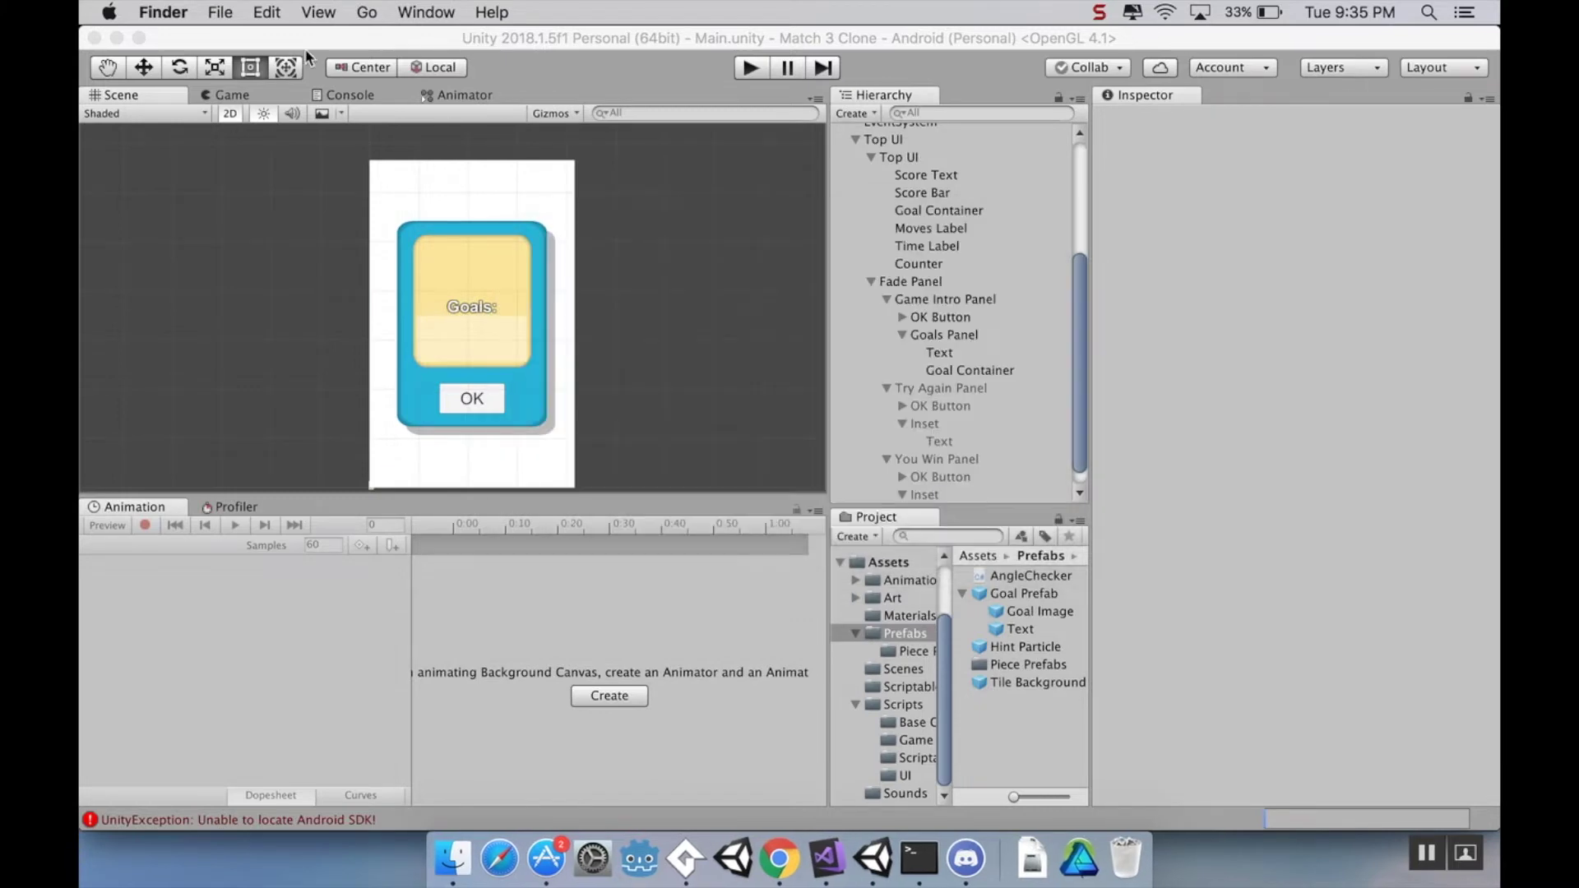
Point Unity's Android JDK setting to the jdk1.8 Home folder, then close Preferences
{"action": "left_click", "coordinate": [408, 40]}
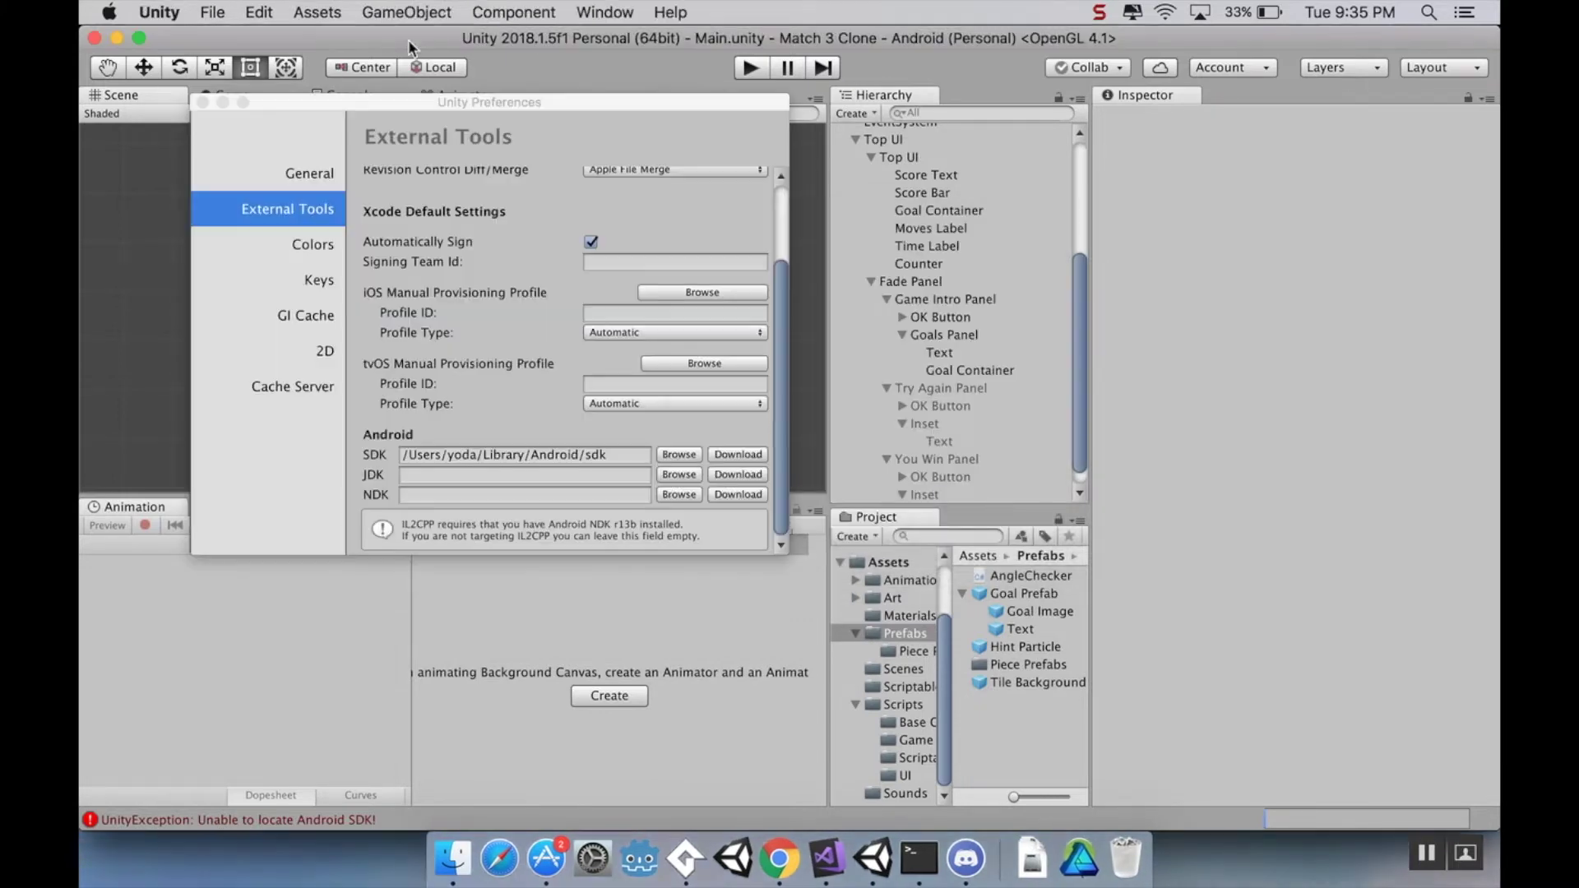
{"action": "left_click", "coordinate": [663, 477]}
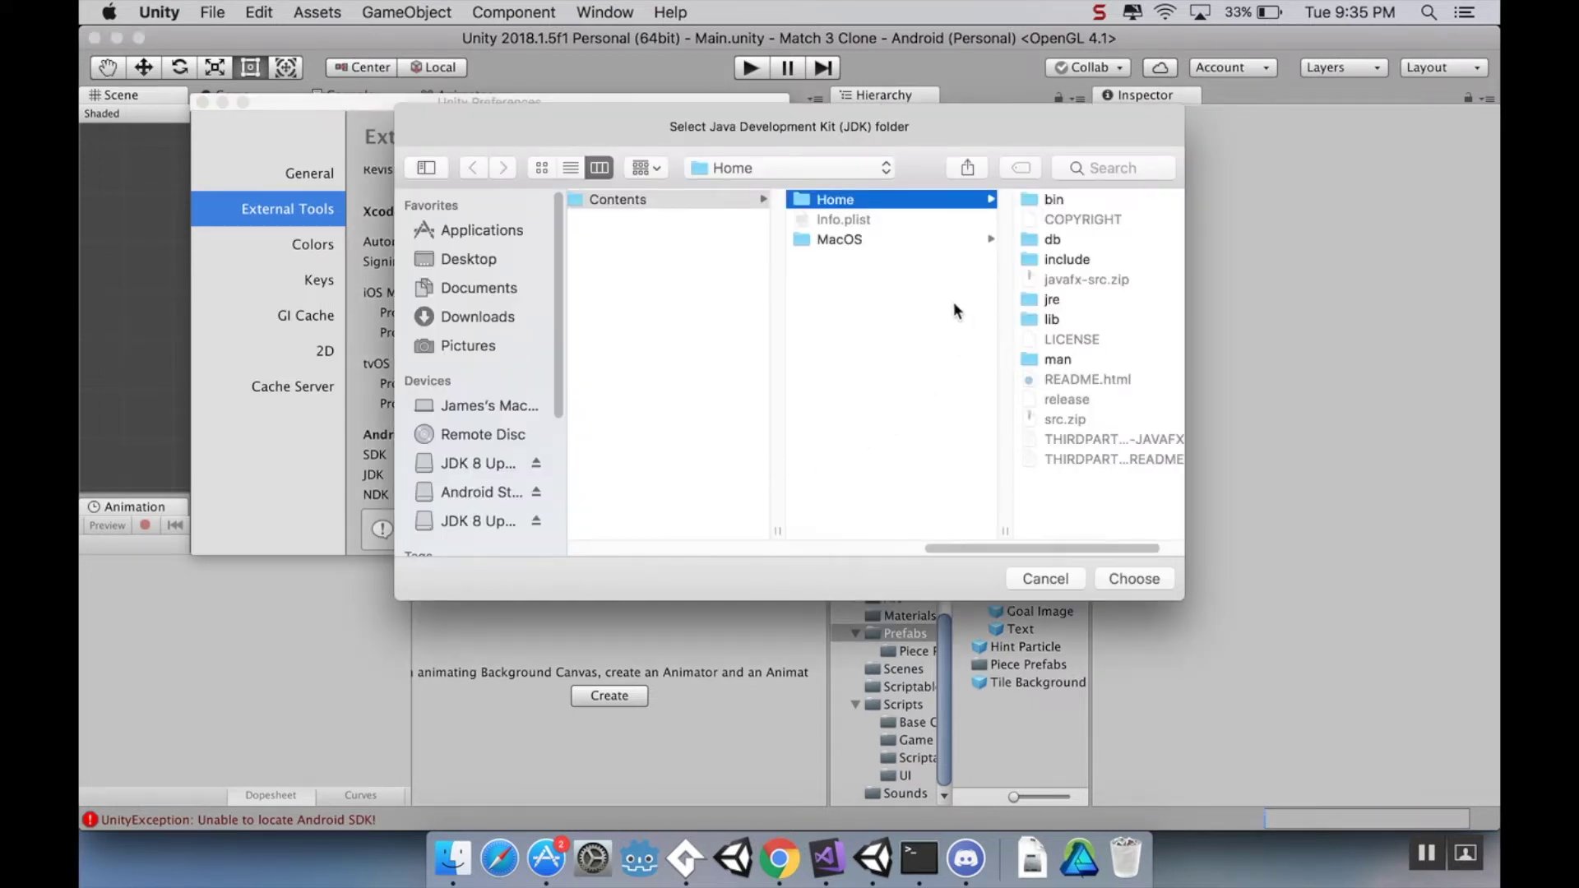
{"action": "left_click_drag", "start_coordinate": [1019, 546], "coordinate": [1097, 549]}
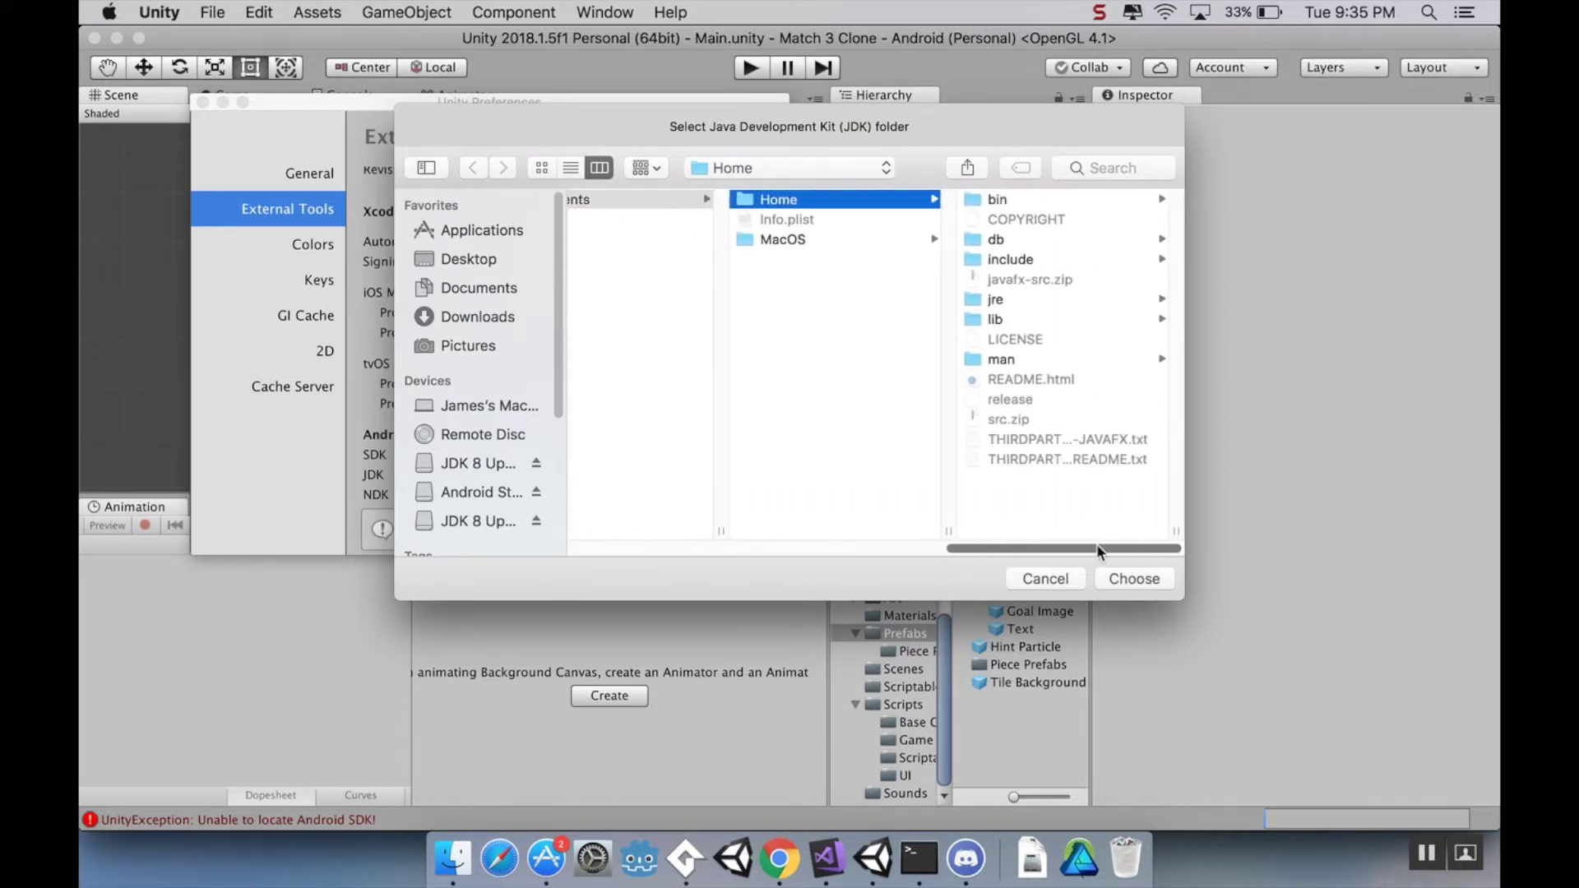
{"action": "left_click", "coordinate": [1134, 578]}
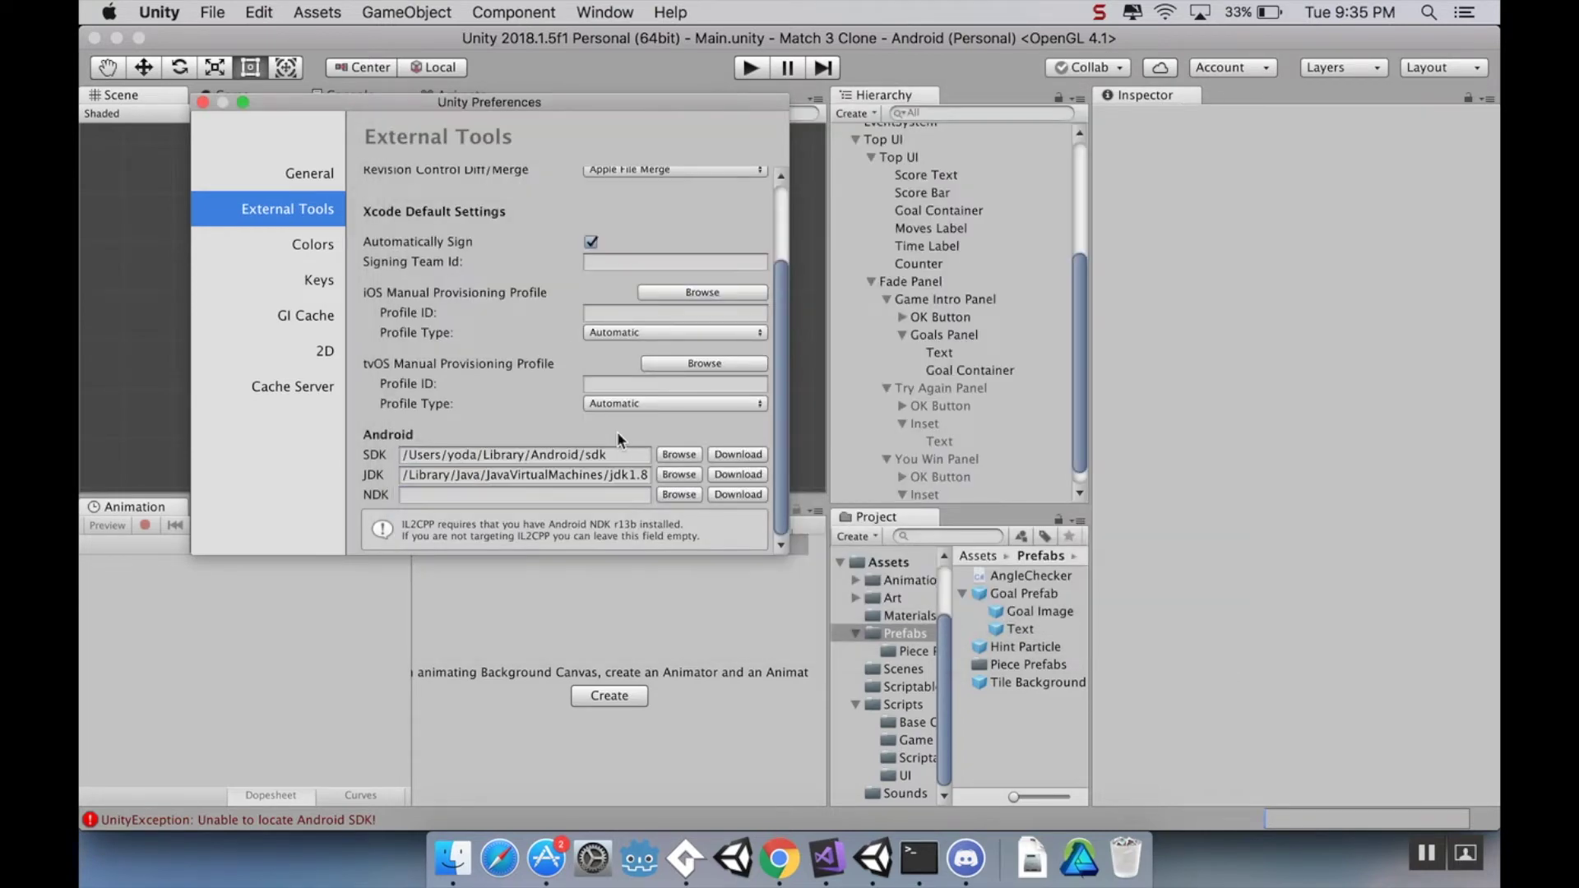
{"action": "left_click", "coordinate": [200, 102]}
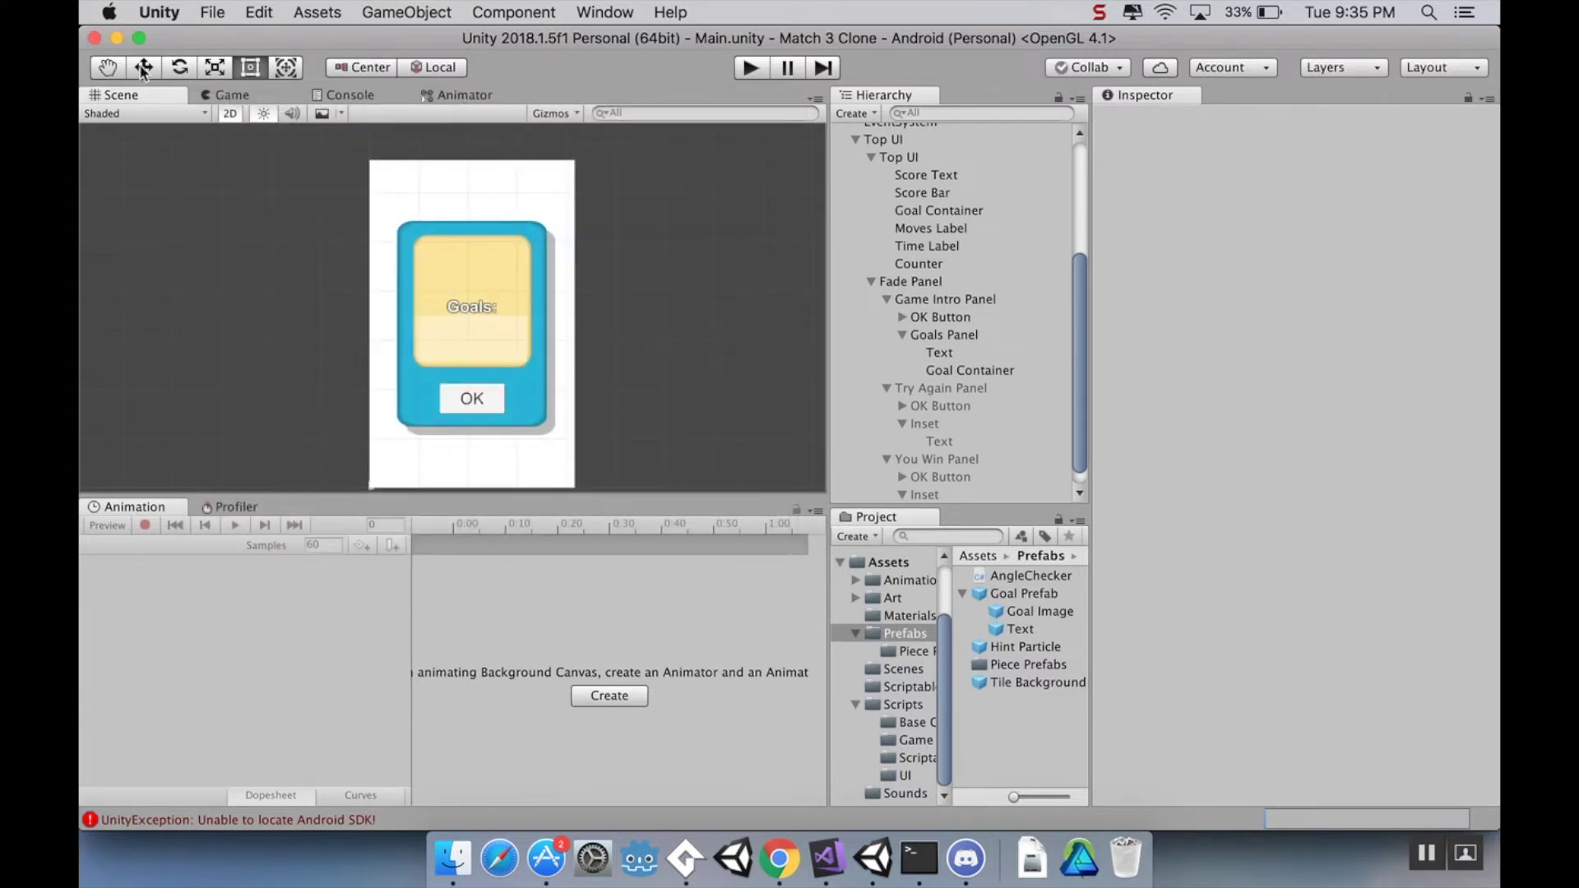
Start an Android build from Build Settings, cancel the save, and close Build Settings
{"action": "left_click", "coordinate": [212, 13]}
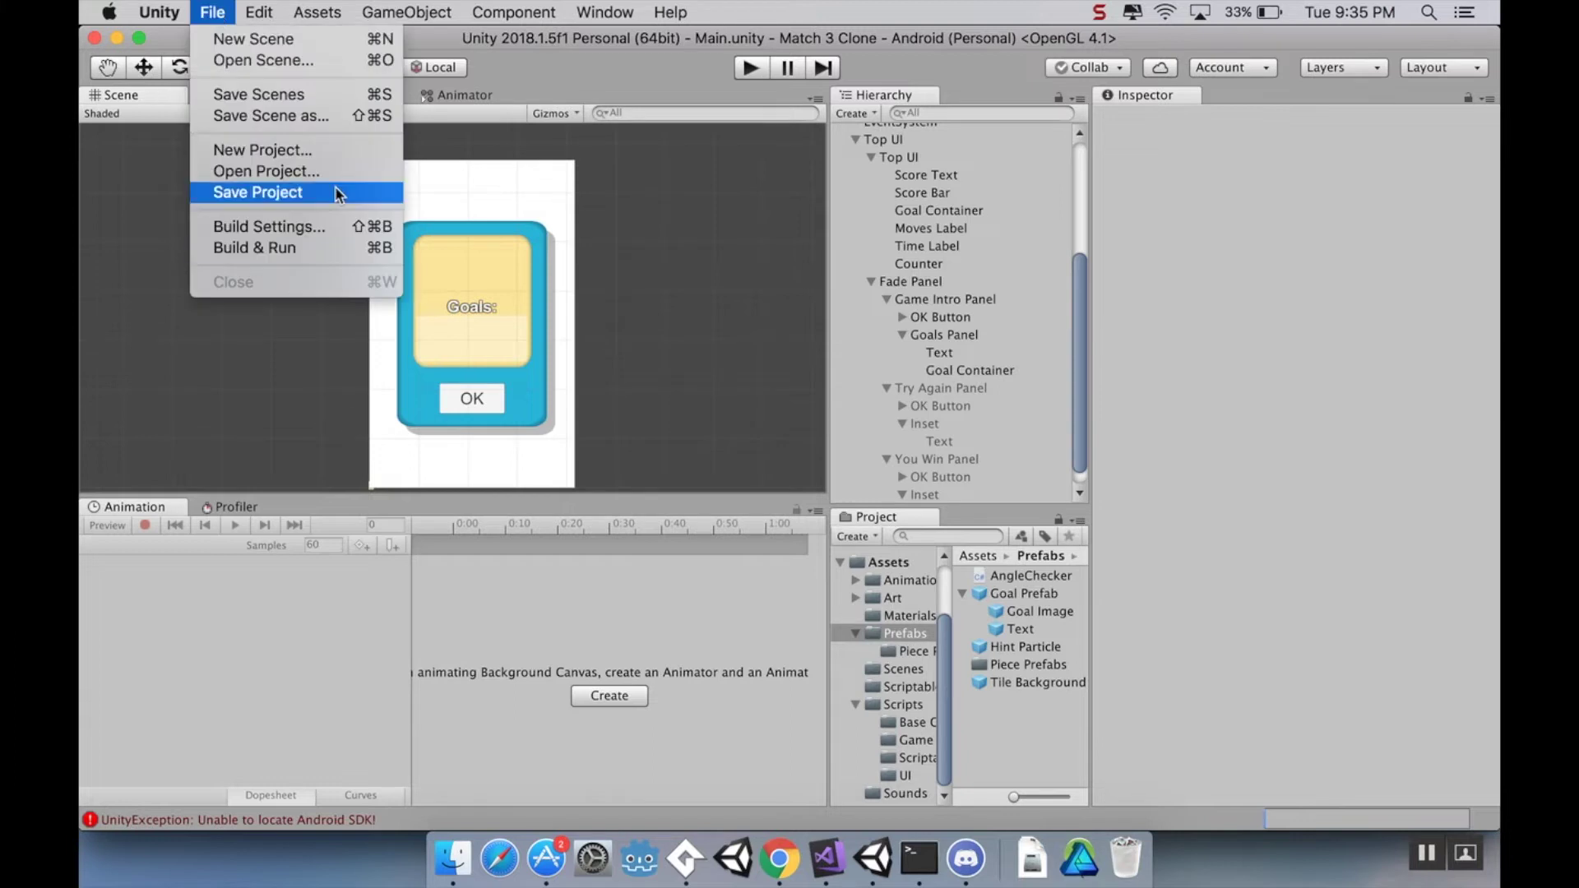
{"action": "left_click", "coordinate": [330, 233]}
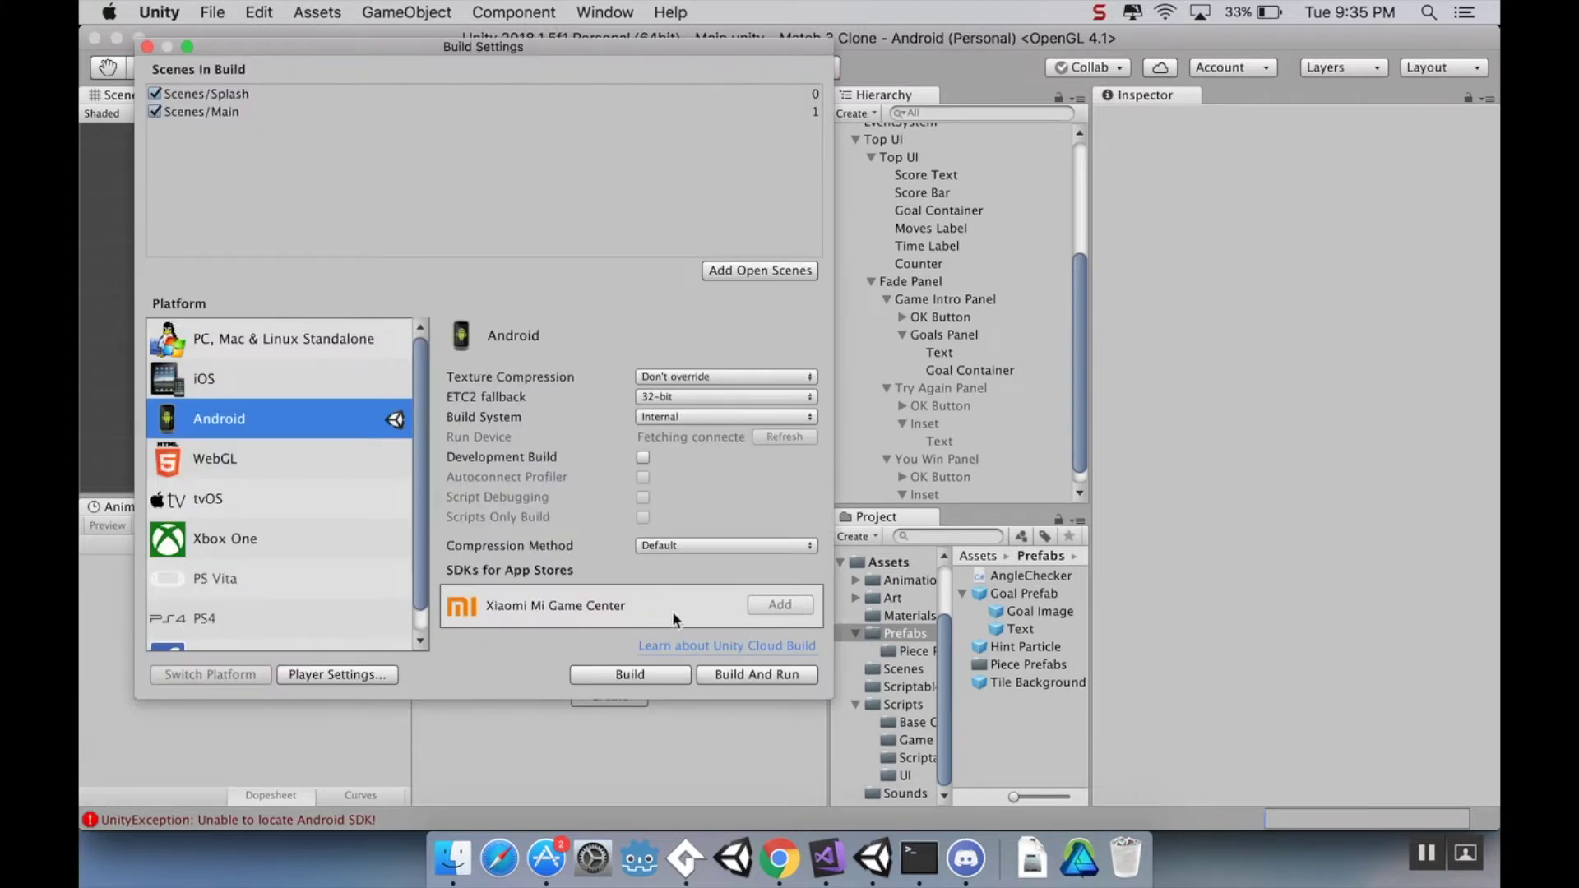
{"action": "left_click", "coordinate": [659, 672]}
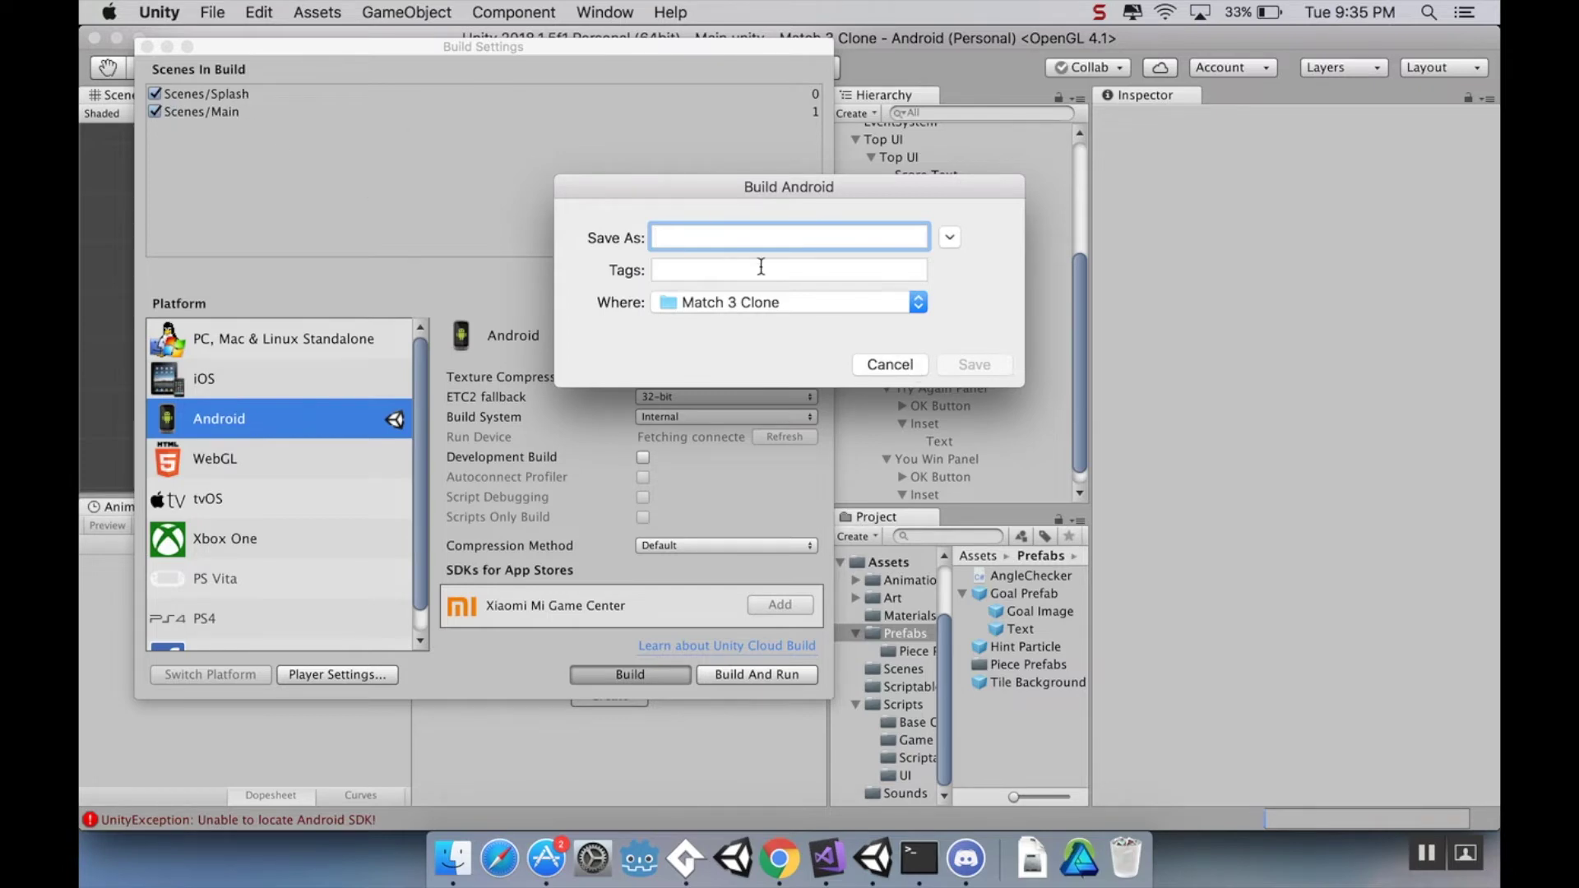
{"action": "left_click", "coordinate": [888, 364]}
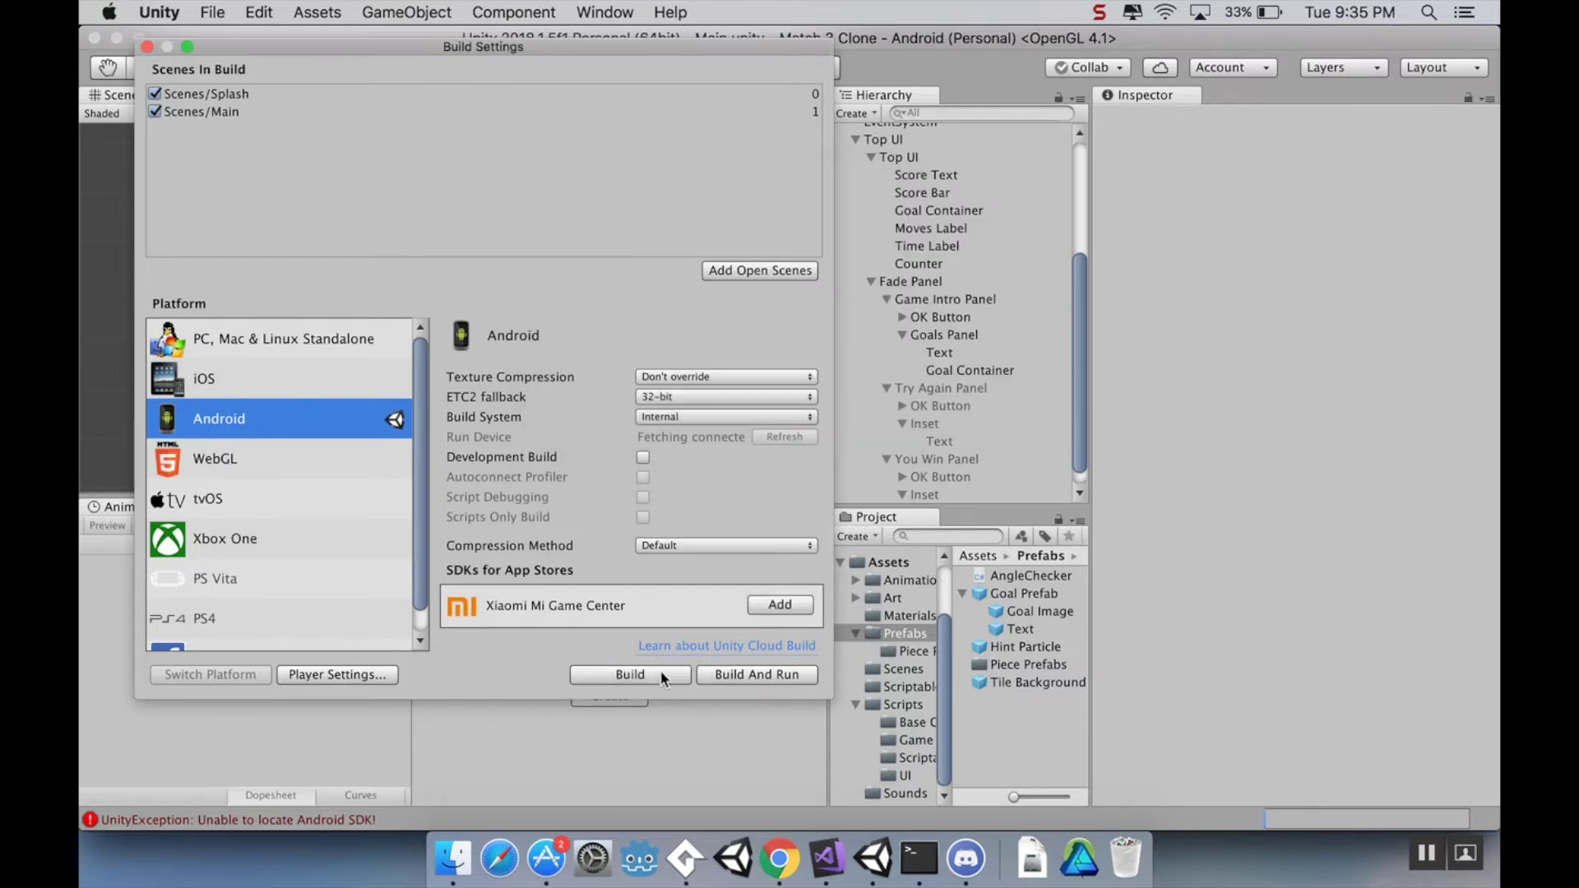
{"action": "left_click", "coordinate": [148, 46]}
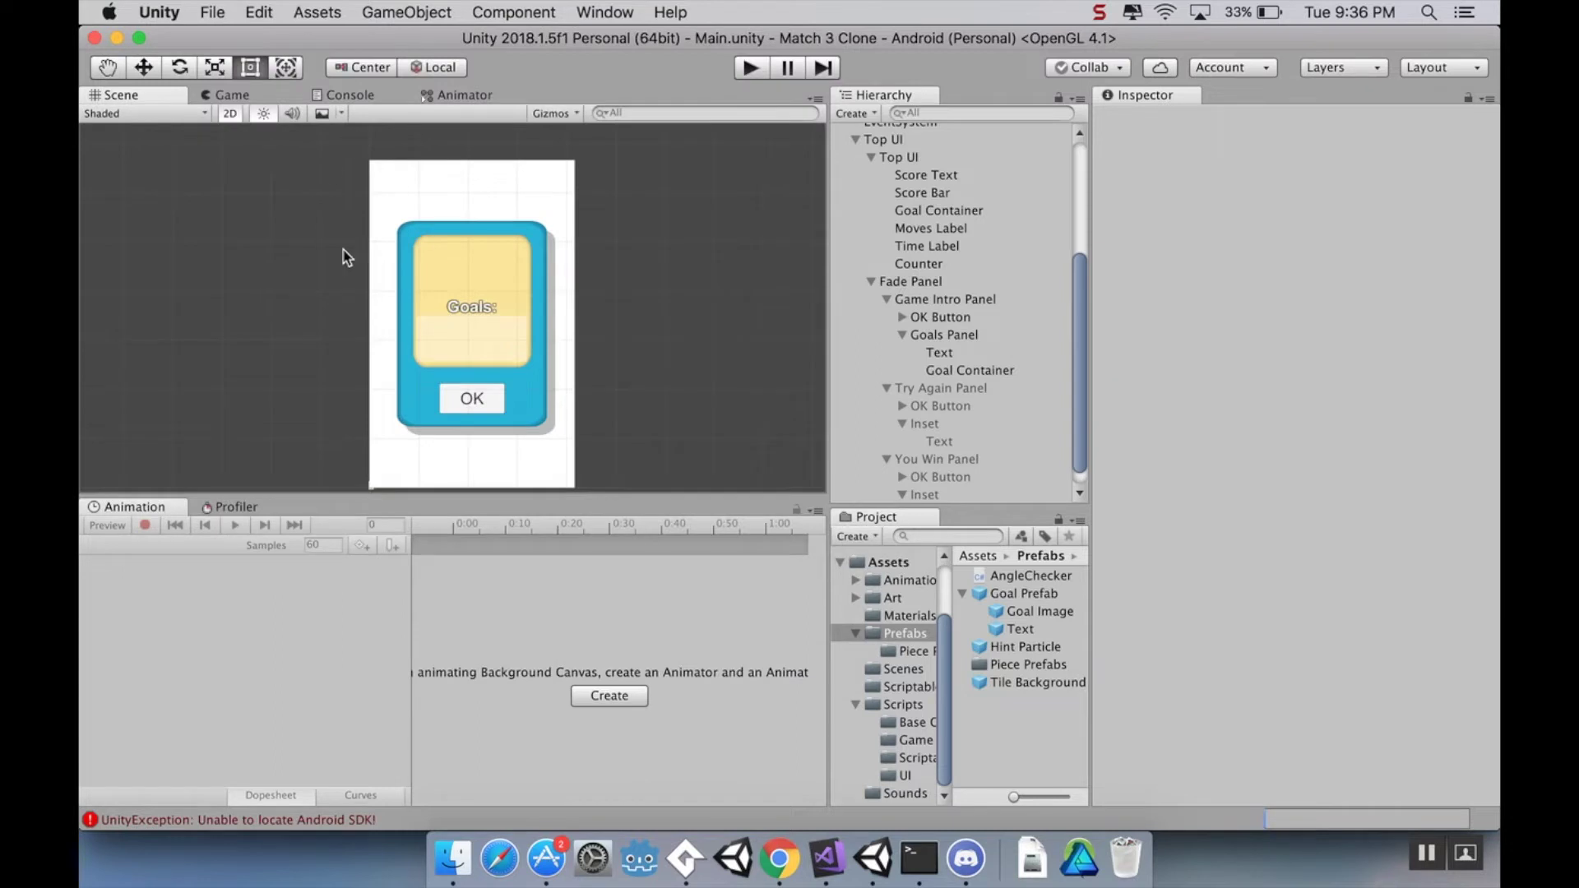
Open the Player settings from Edit > Project Settings
{"action": "left_click", "coordinate": [262, 15]}
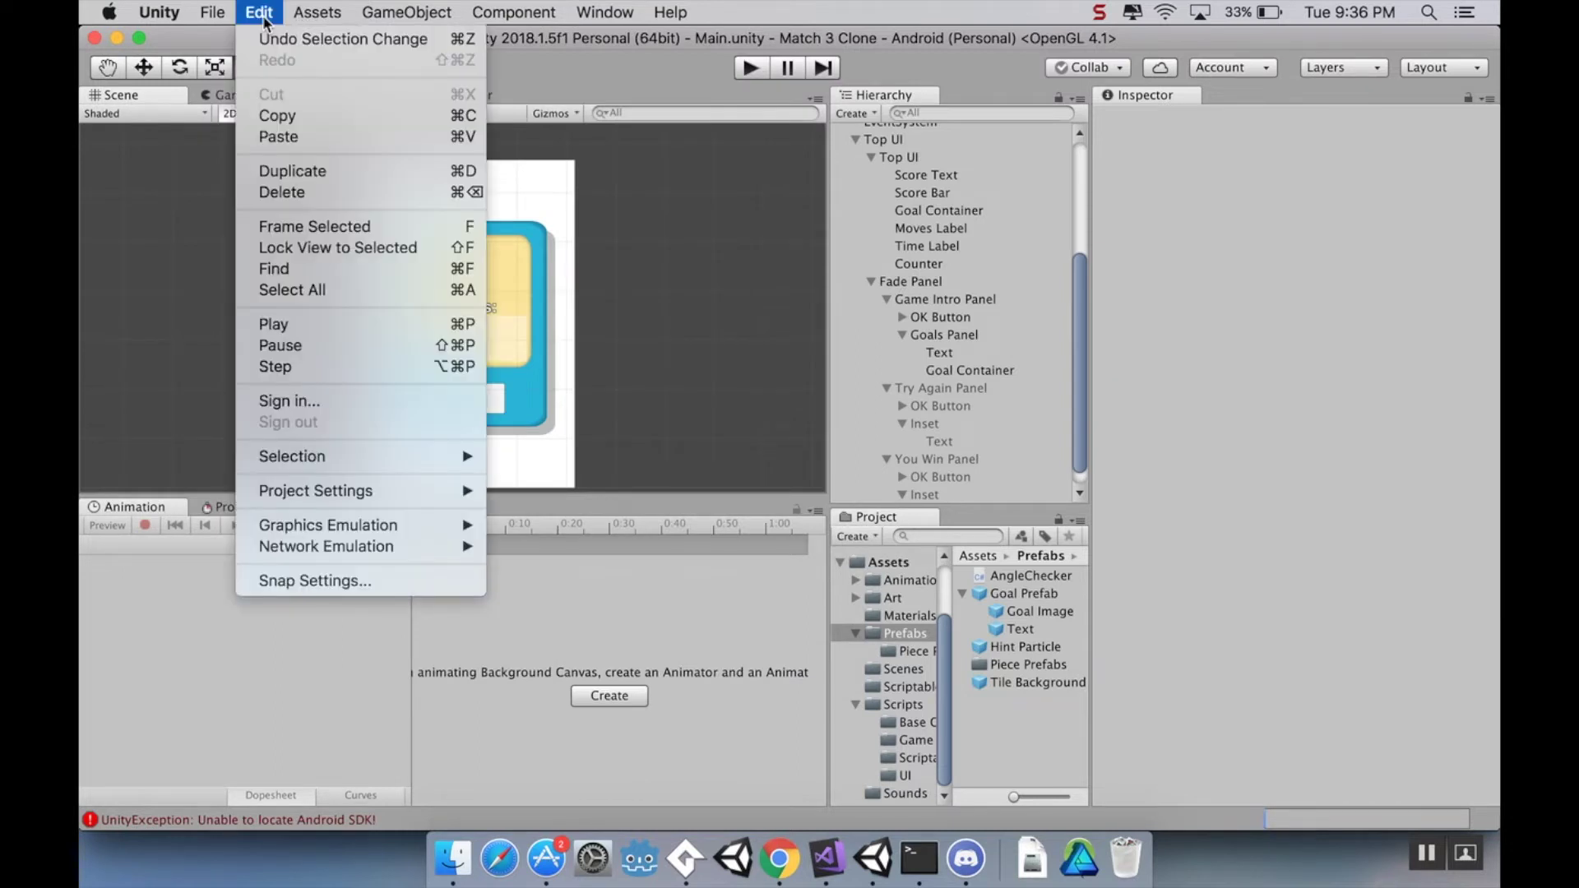
{"action": "mouse_move", "coordinate": [388, 492]}
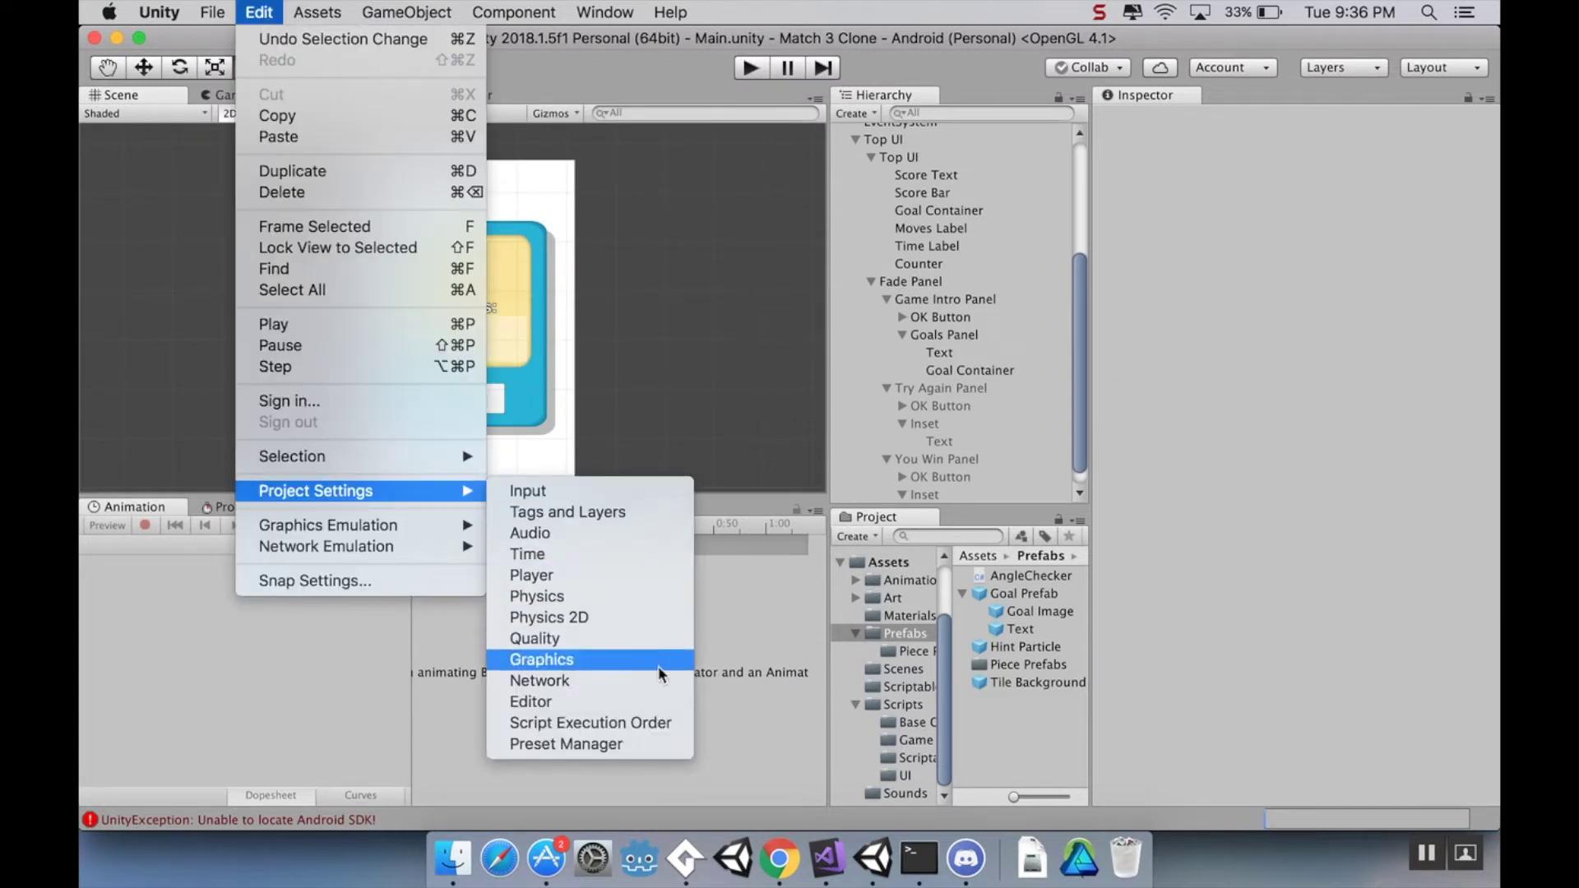
{"action": "left_click", "coordinate": [649, 577]}
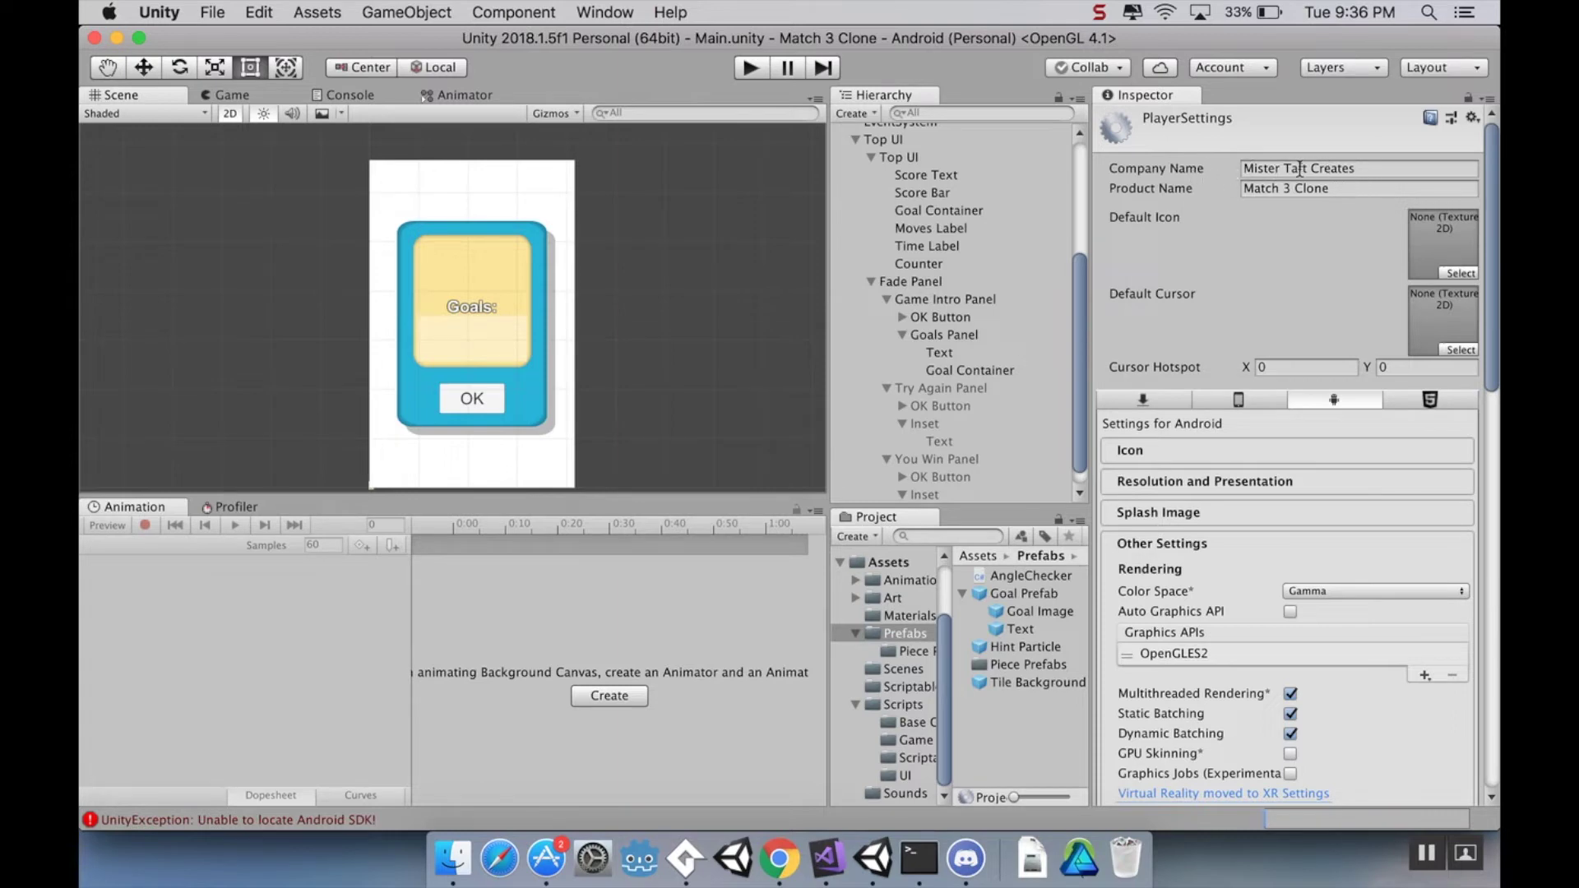
Glance through the Publishing Settings and Other Settings sections, leaving both collapsed
{"action": "left_click", "coordinate": [1210, 539]}
{"action": "left_click", "coordinate": [1186, 574]}
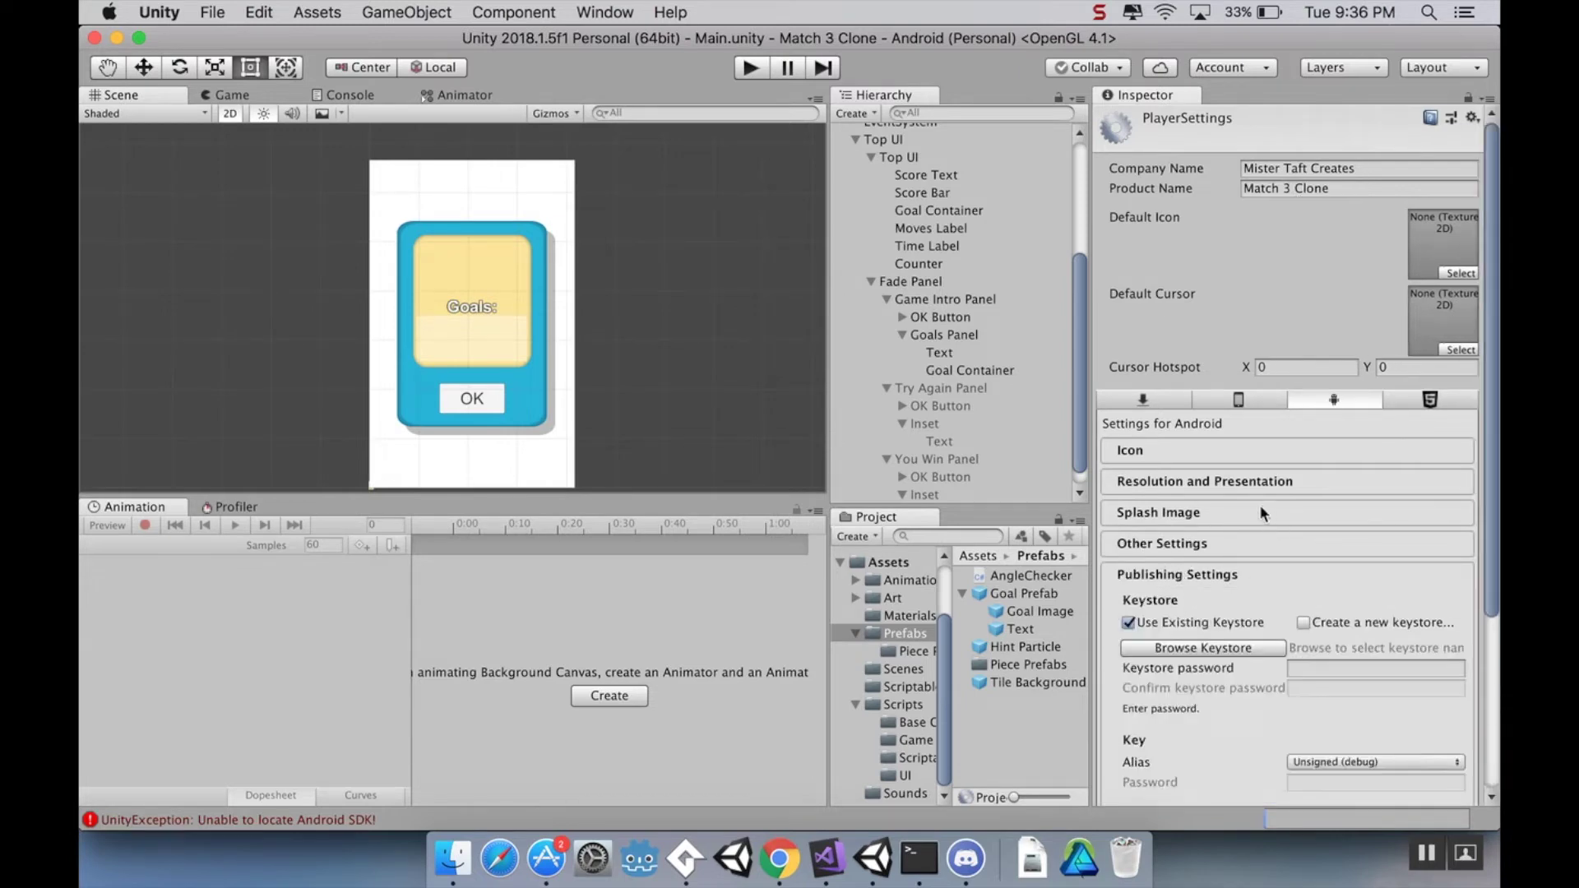
{"action": "scroll", "coordinate": [1265, 564], "scroll_direction": "down", "scroll_amount": 5}
{"action": "scroll", "coordinate": [1265, 564], "scroll_direction": "down", "scroll_amount": 2}
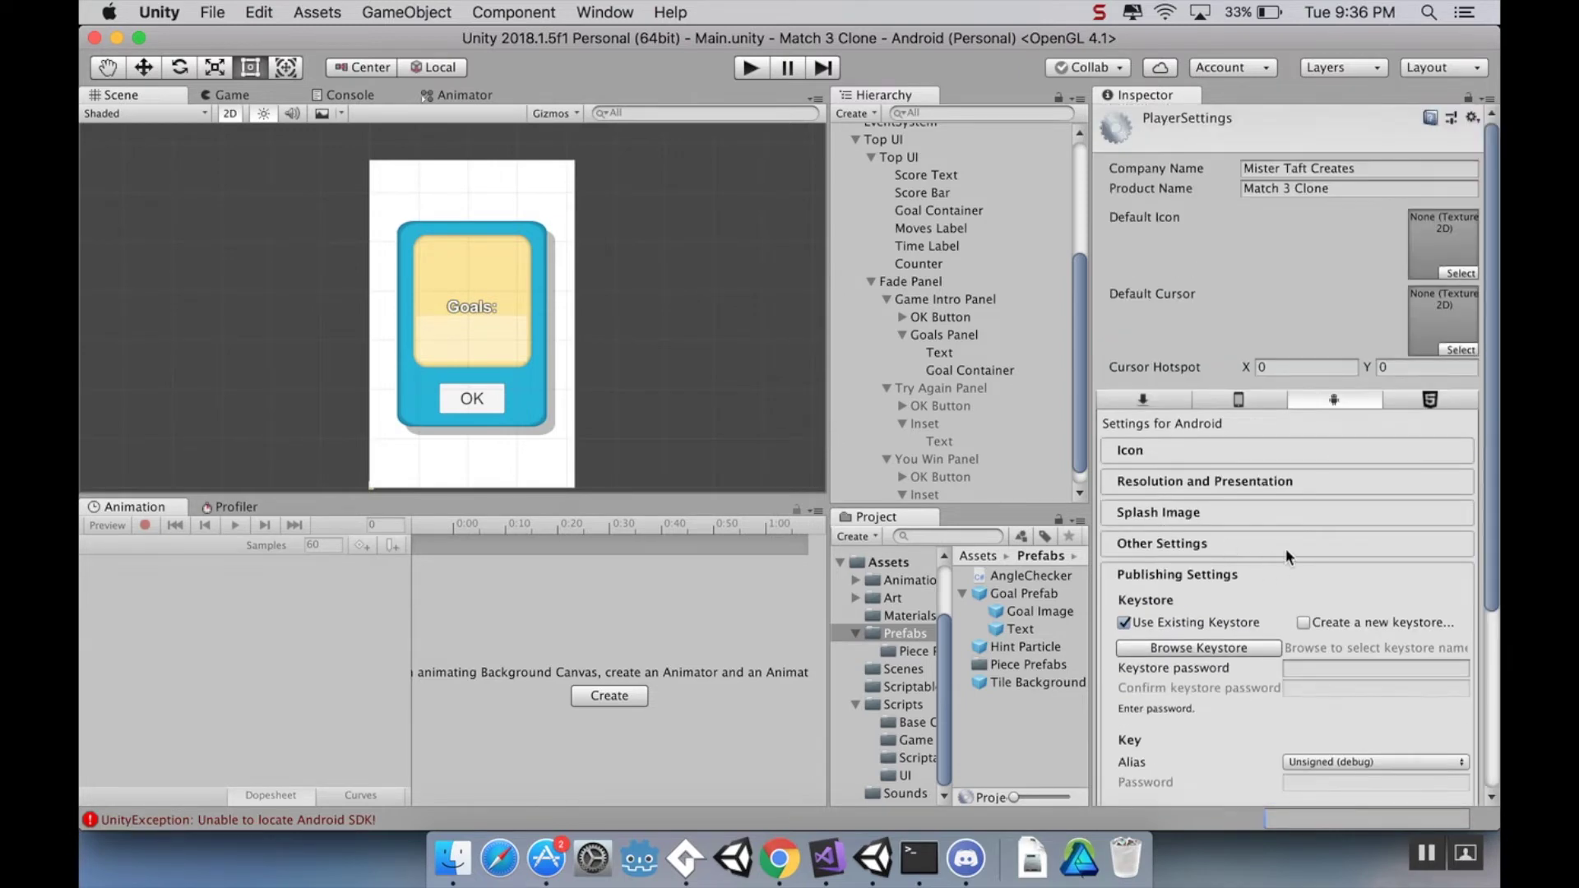
{"action": "left_click", "coordinate": [1205, 575]}
{"action": "left_click", "coordinate": [1199, 545]}
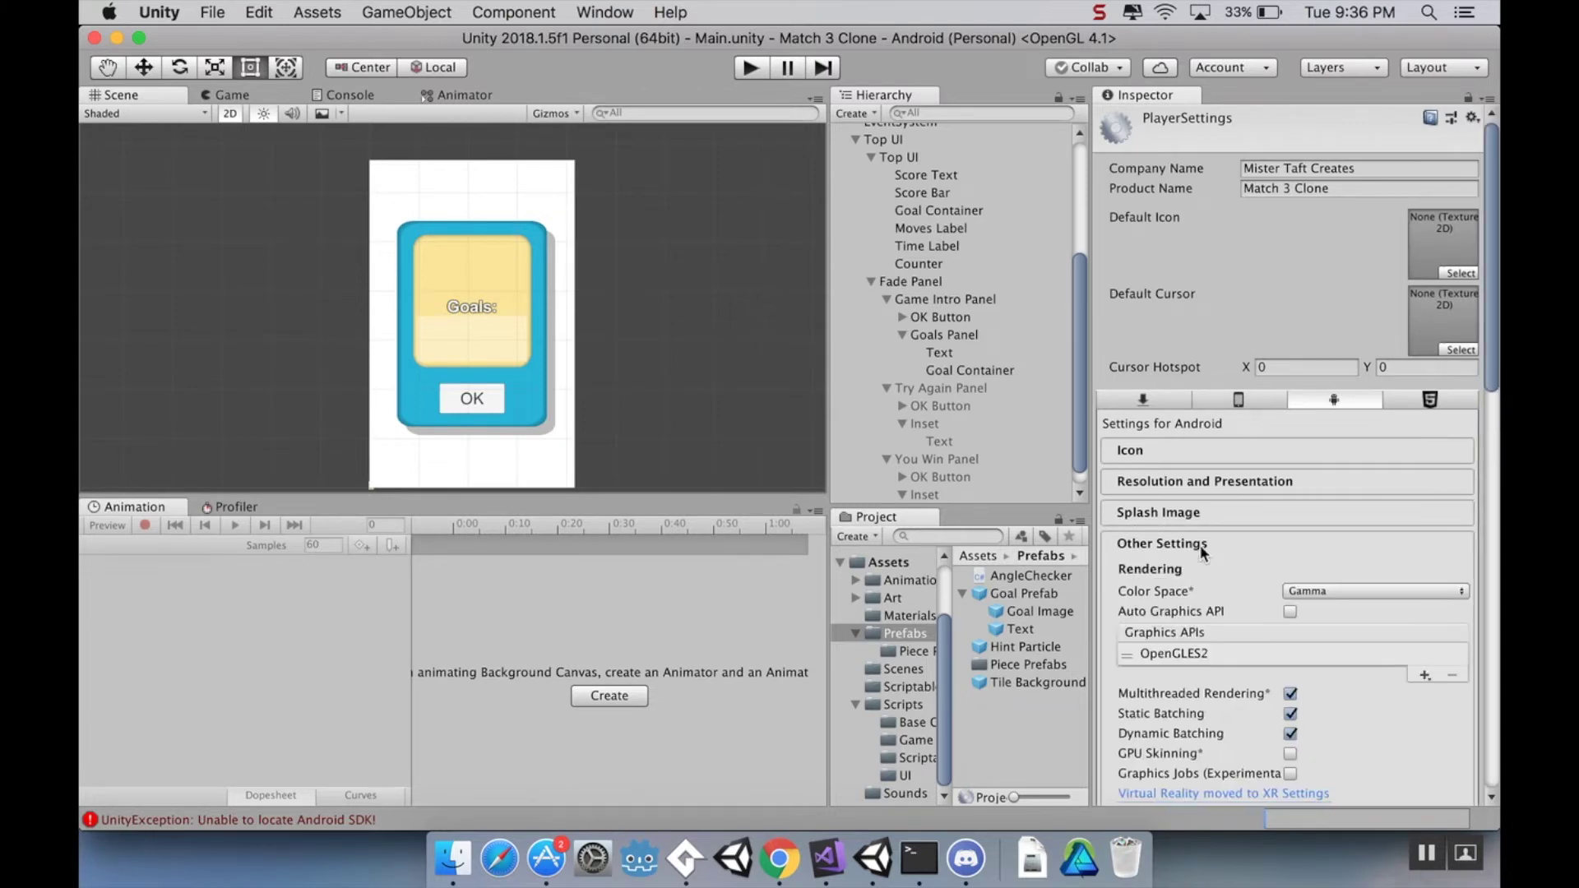
{"action": "left_click", "coordinate": [1197, 536]}
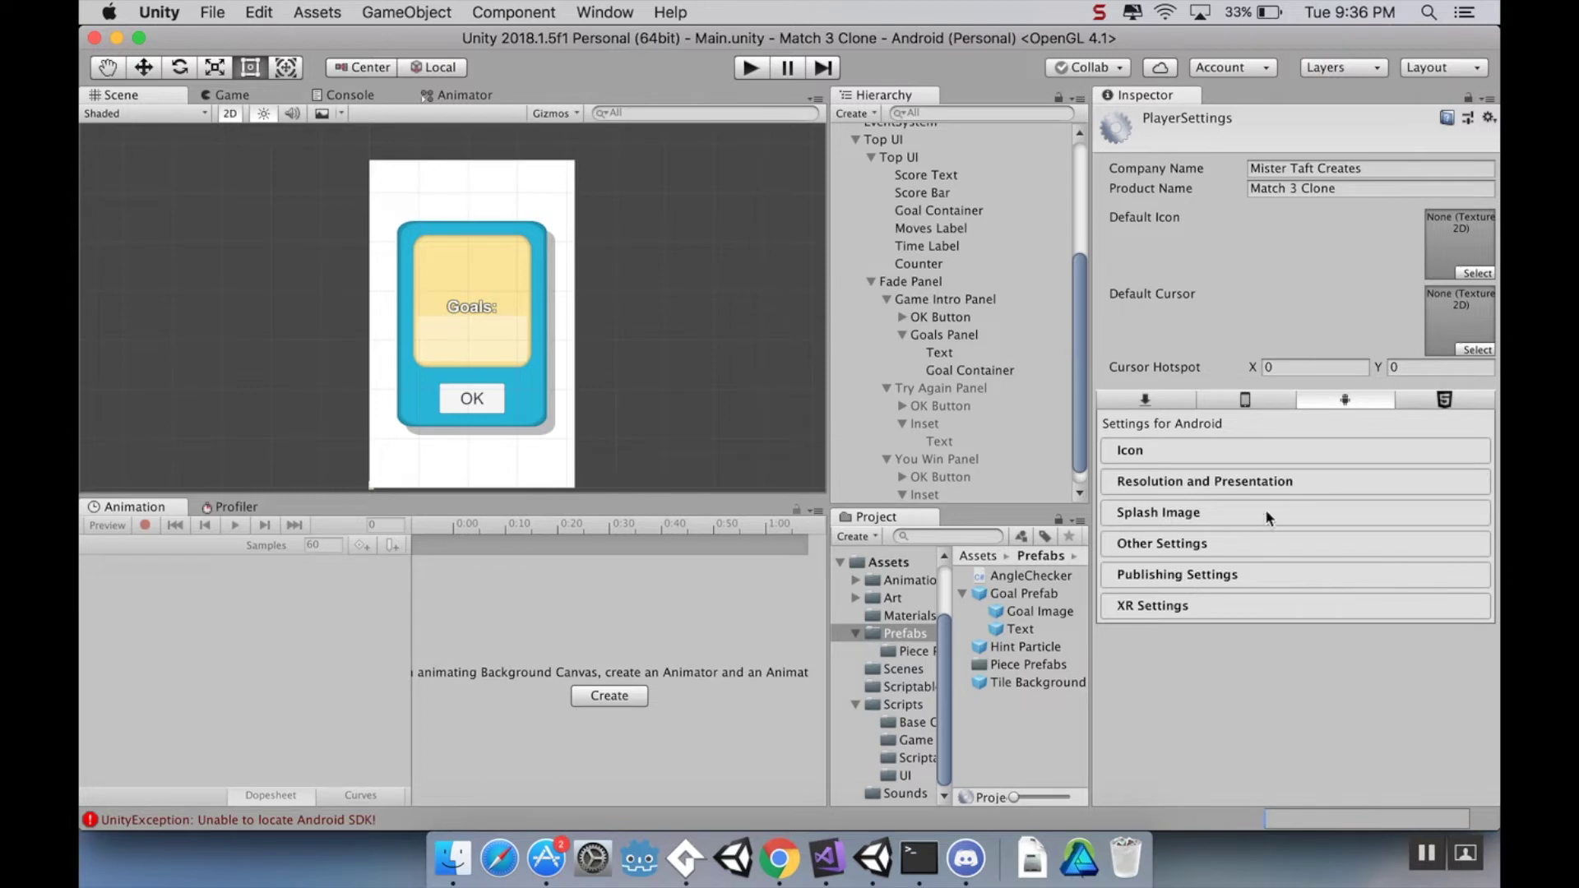
Check the Icon section, then show Resolution and Presentation to view orientation settings
{"action": "left_click", "coordinate": [1132, 453]}
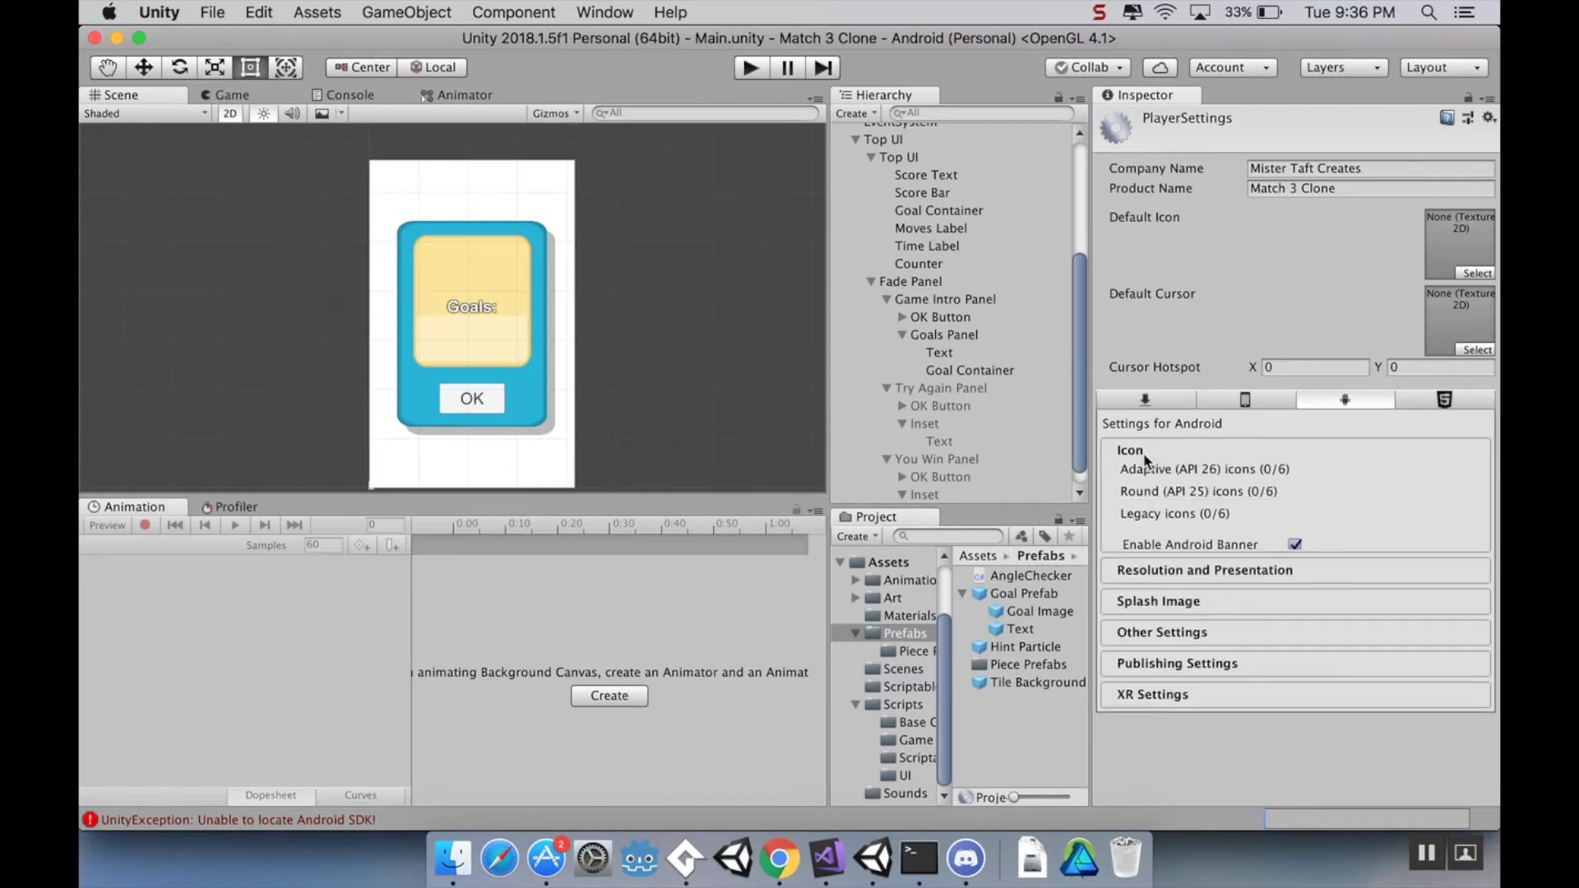
{"action": "left_click", "coordinate": [1143, 452]}
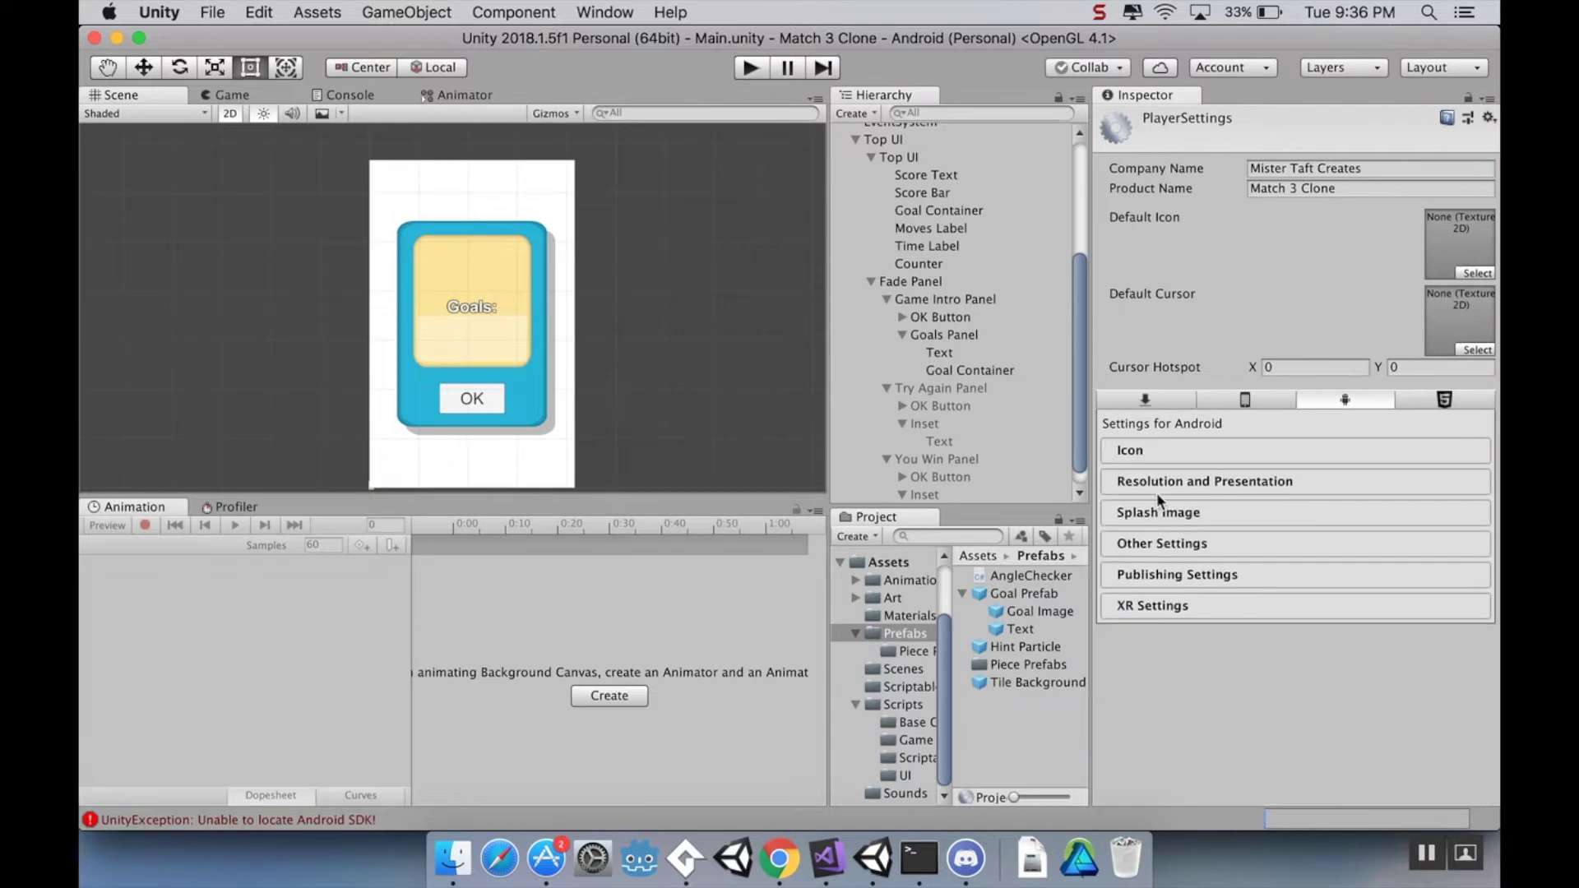
{"action": "left_click", "coordinate": [1154, 484]}
{"action": "scroll", "coordinate": [1155, 492], "scroll_direction": "down", "scroll_amount": 5}
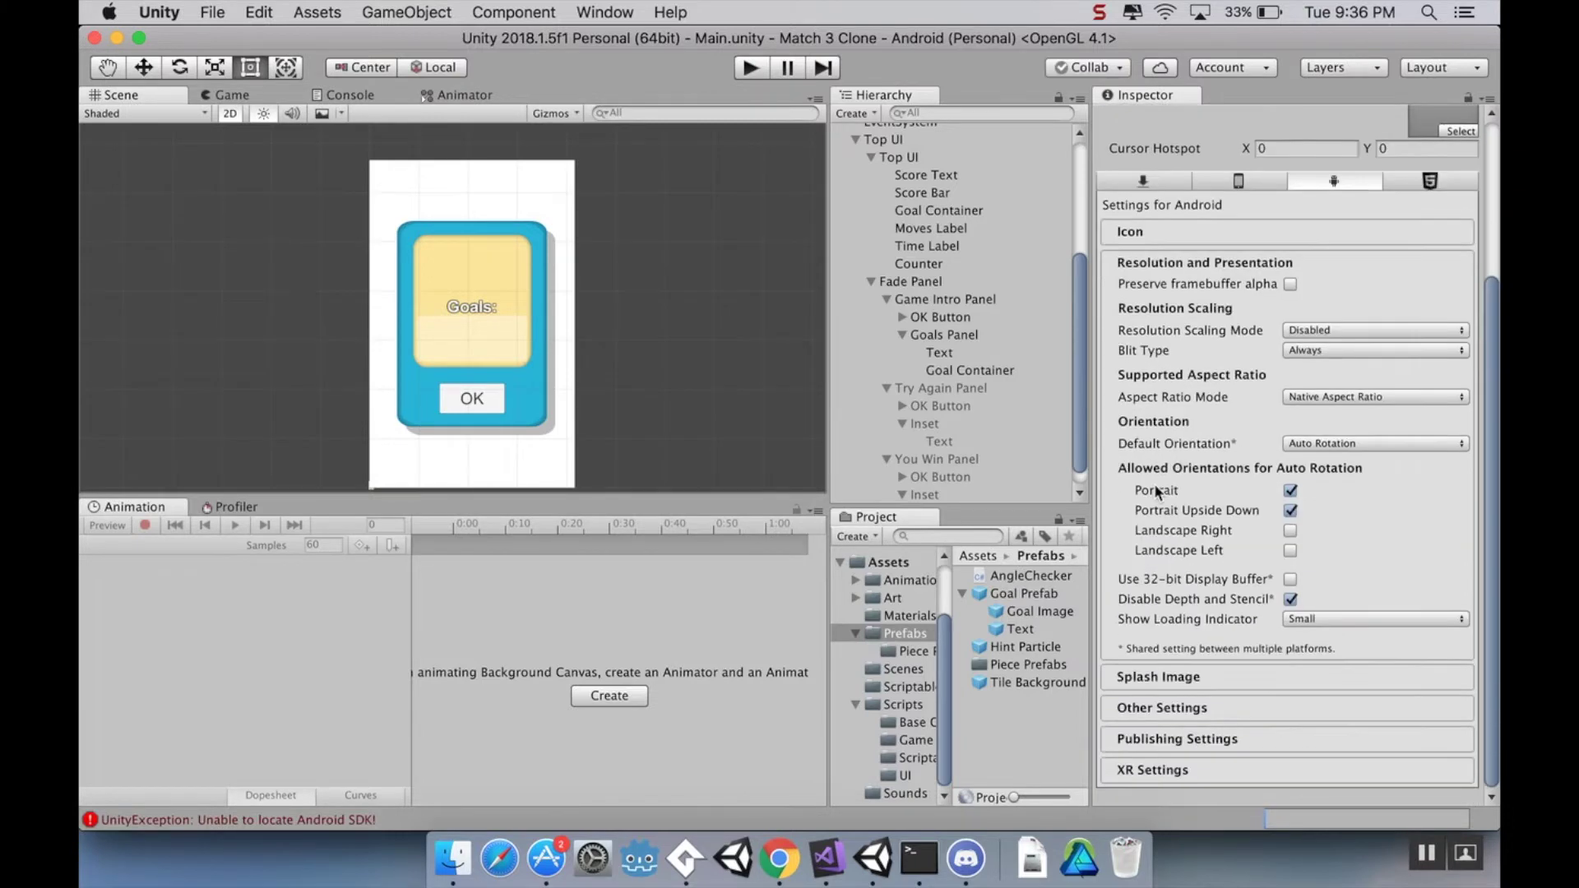
Expand Splash Image and look through the Android splash screen settings
{"action": "left_click", "coordinate": [1159, 676]}
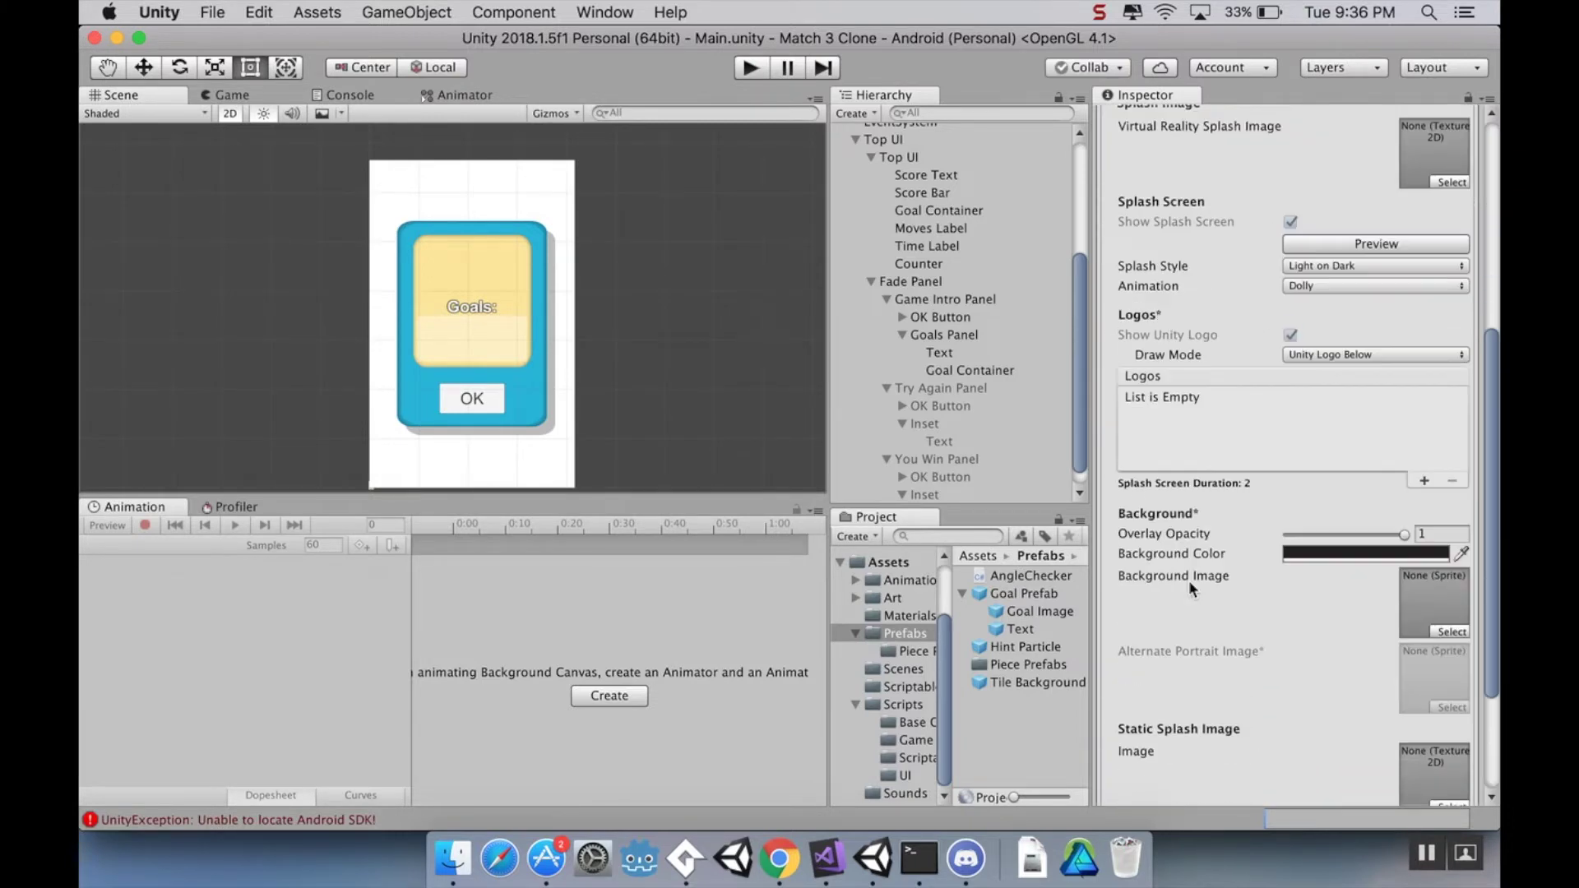
{"action": "scroll", "coordinate": [1195, 570], "scroll_direction": "down", "scroll_amount": 1}
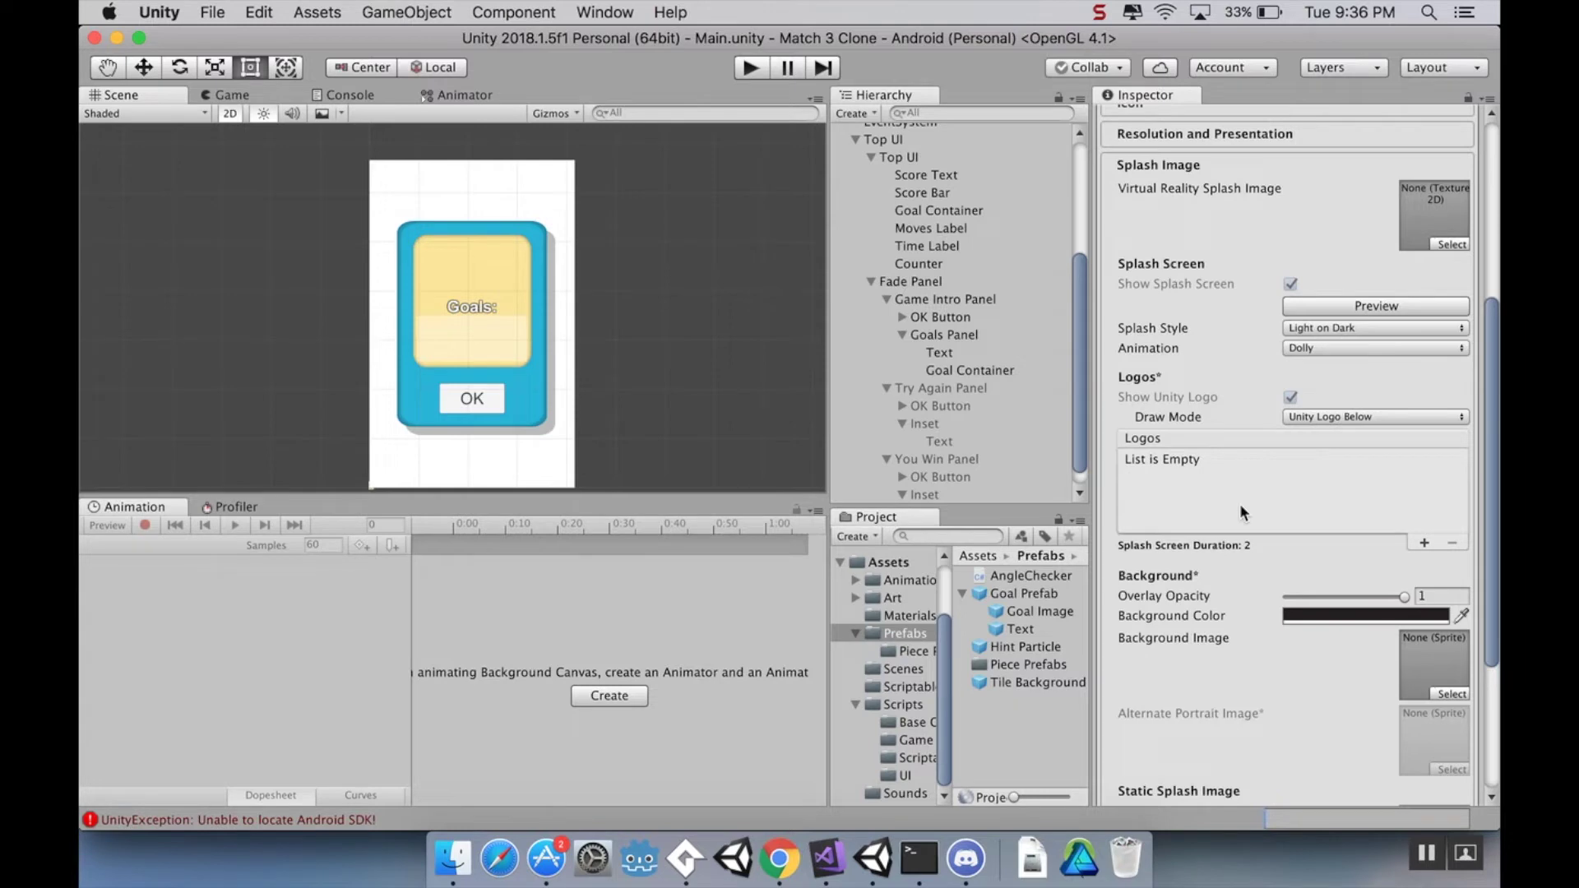
{"action": "scroll", "coordinate": [1240, 511], "scroll_direction": "down", "scroll_amount": 1}
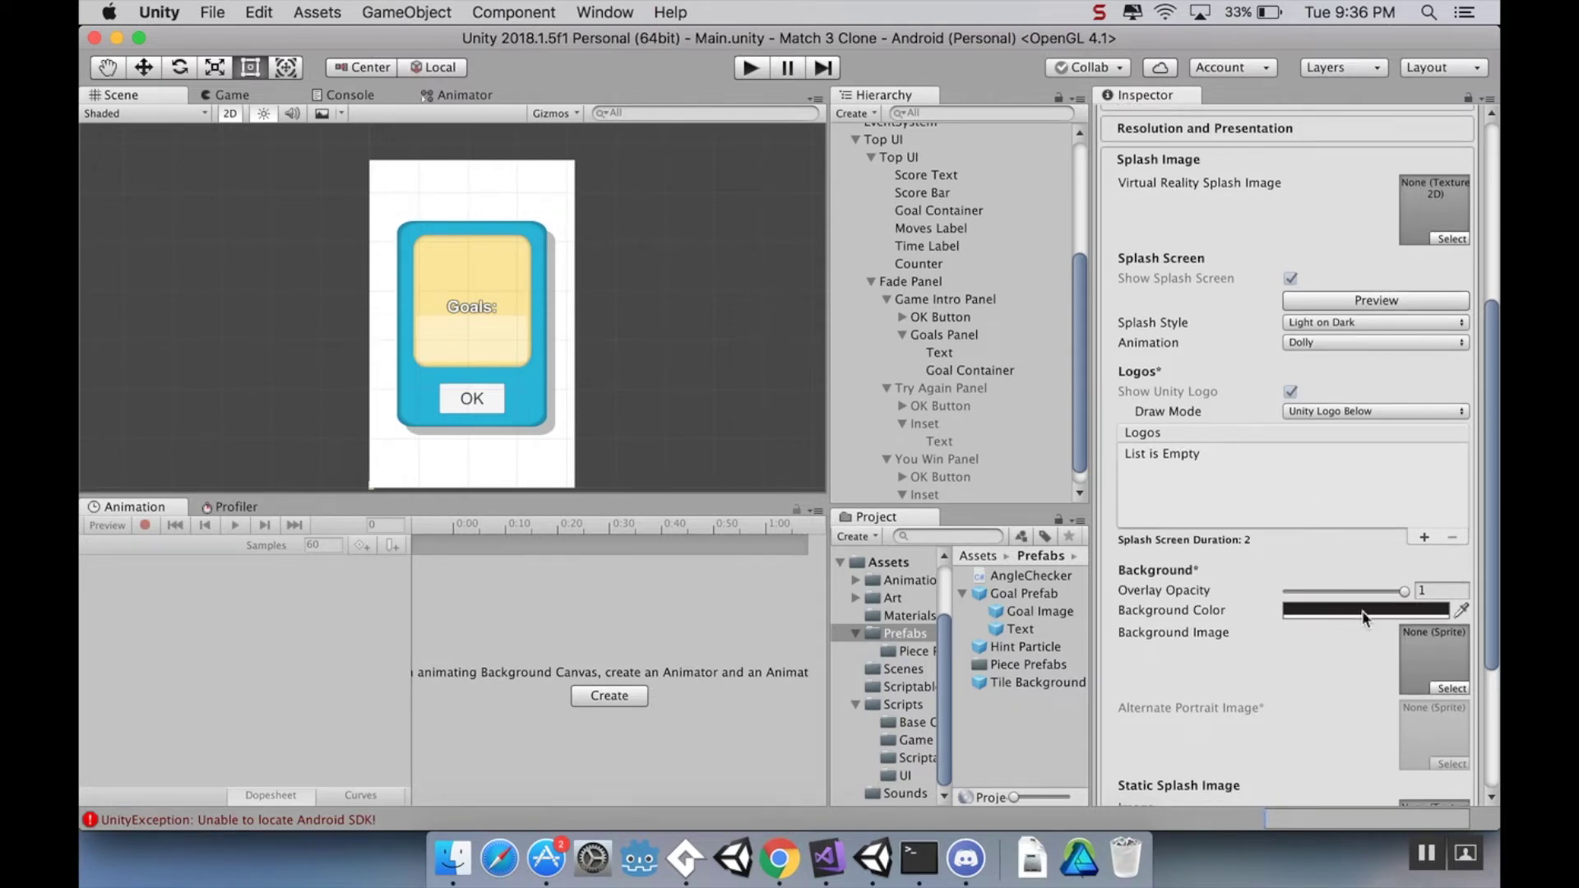
{"action": "scroll", "coordinate": [1260, 570], "scroll_direction": "down", "scroll_amount": 8}
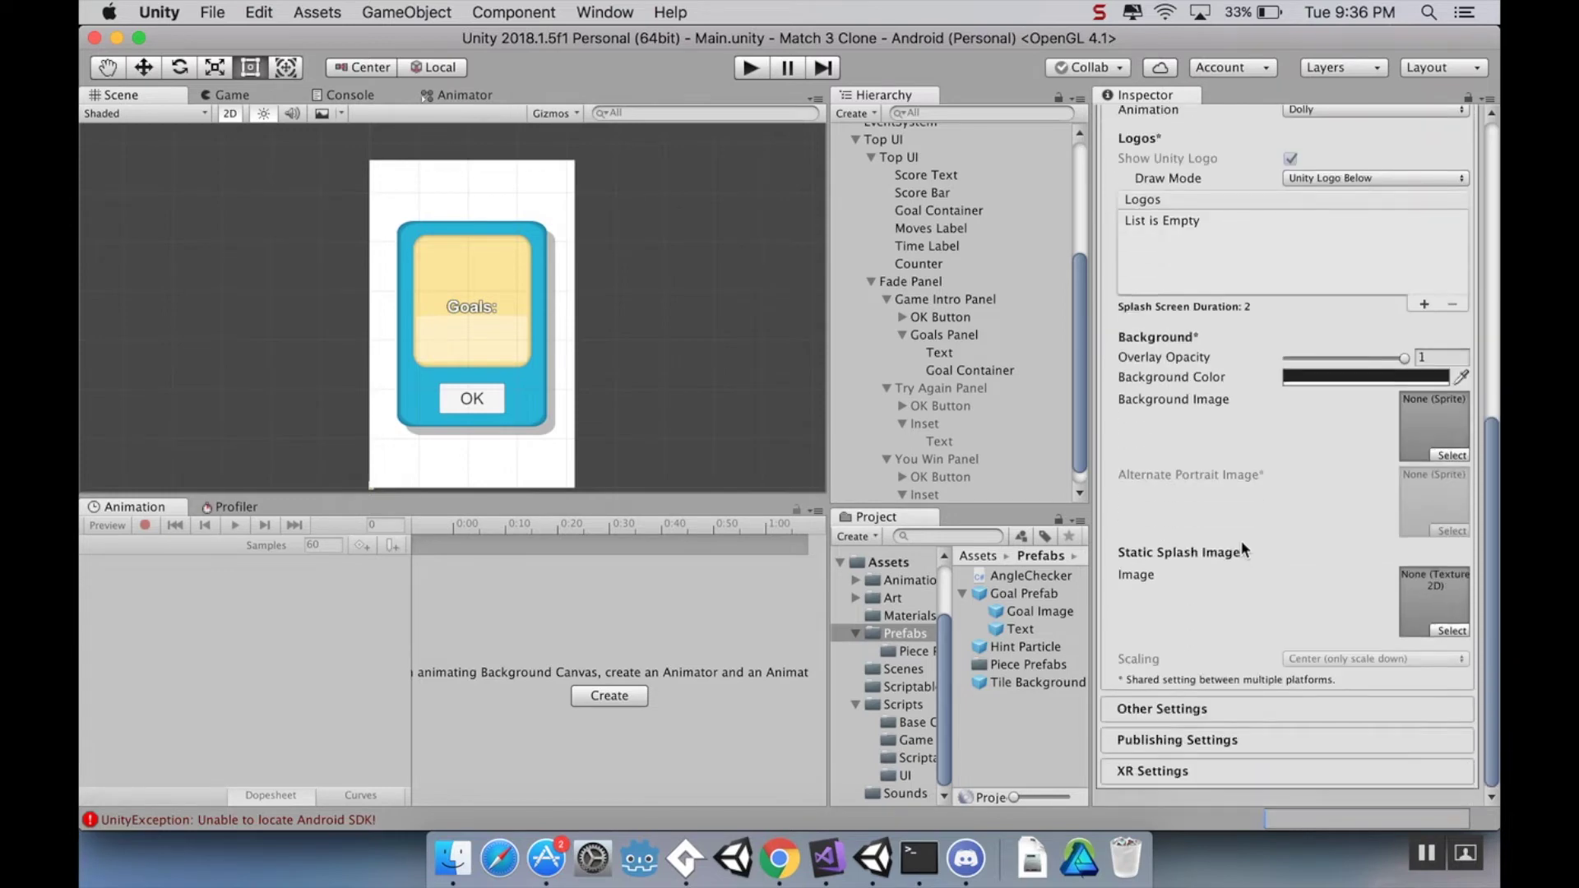
Inspect the Other Settings identification details, then reopen Build Settings
{"action": "left_click", "coordinate": [1218, 709]}
{"action": "scroll", "coordinate": [1248, 502], "scroll_direction": "down", "scroll_amount": 20}
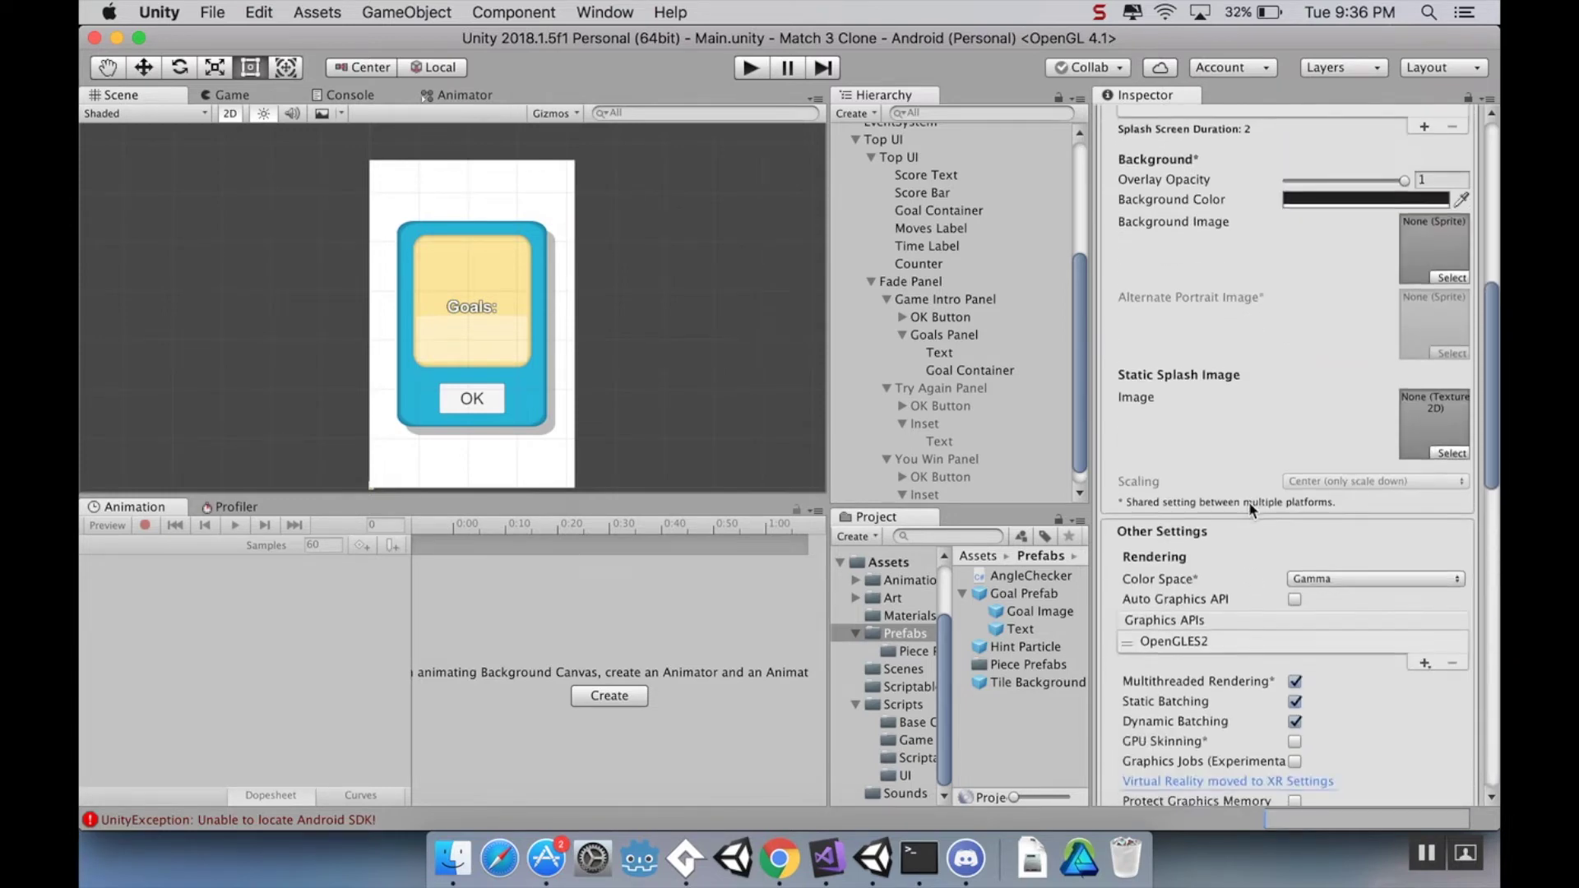
{"action": "scroll", "coordinate": [1248, 501], "scroll_direction": "up", "scroll_amount": 10}
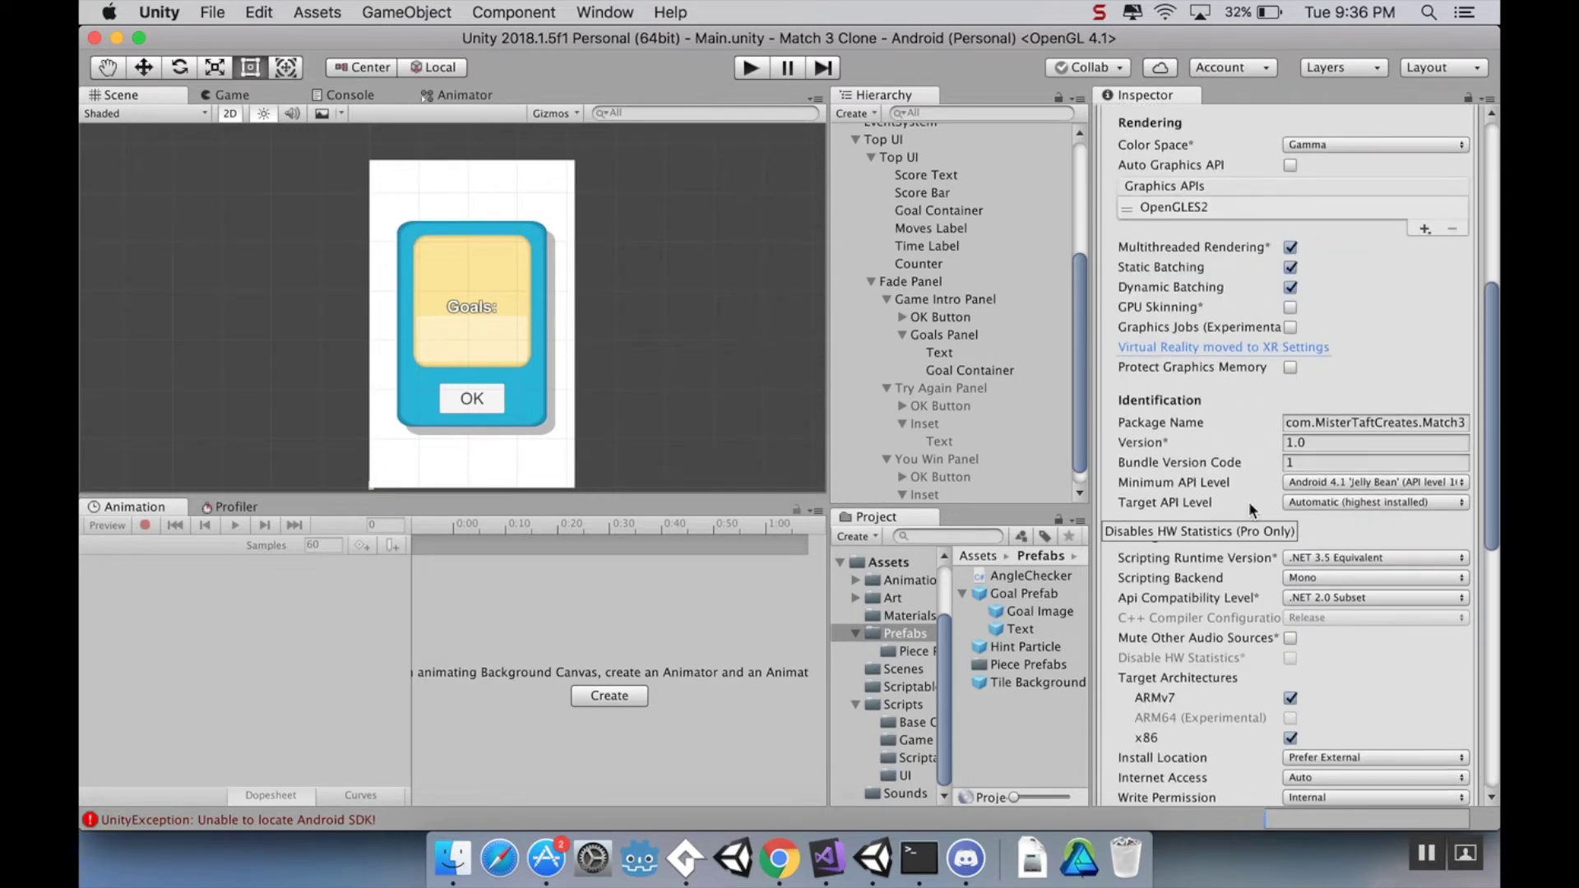
{"action": "scroll", "coordinate": [1230, 502], "scroll_direction": "up", "scroll_amount": 1}
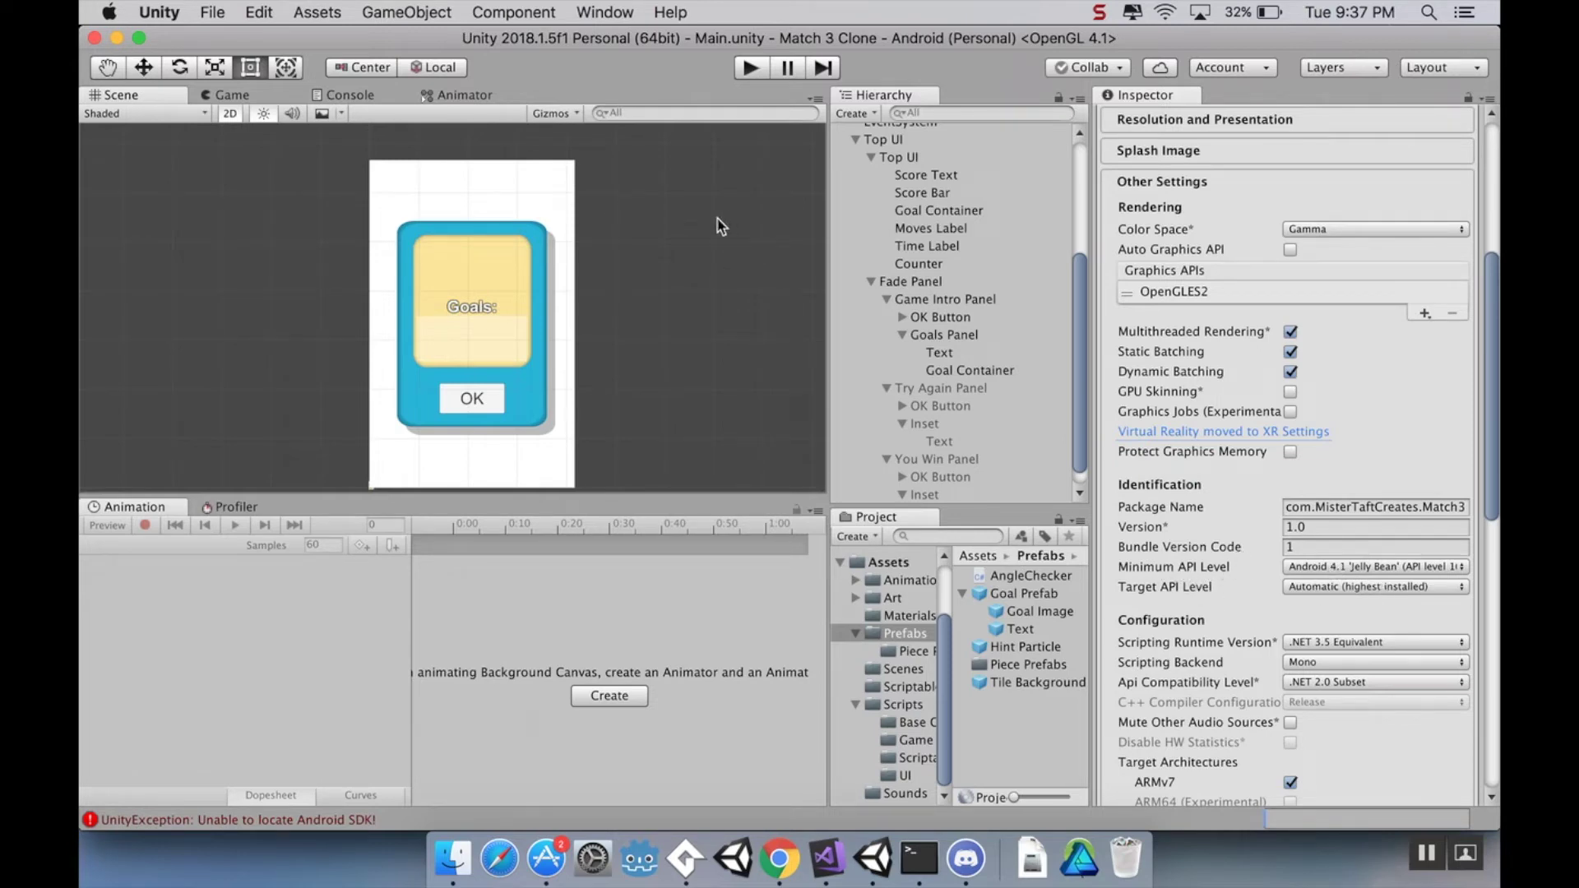
{"action": "left_click", "coordinate": [215, 12]}
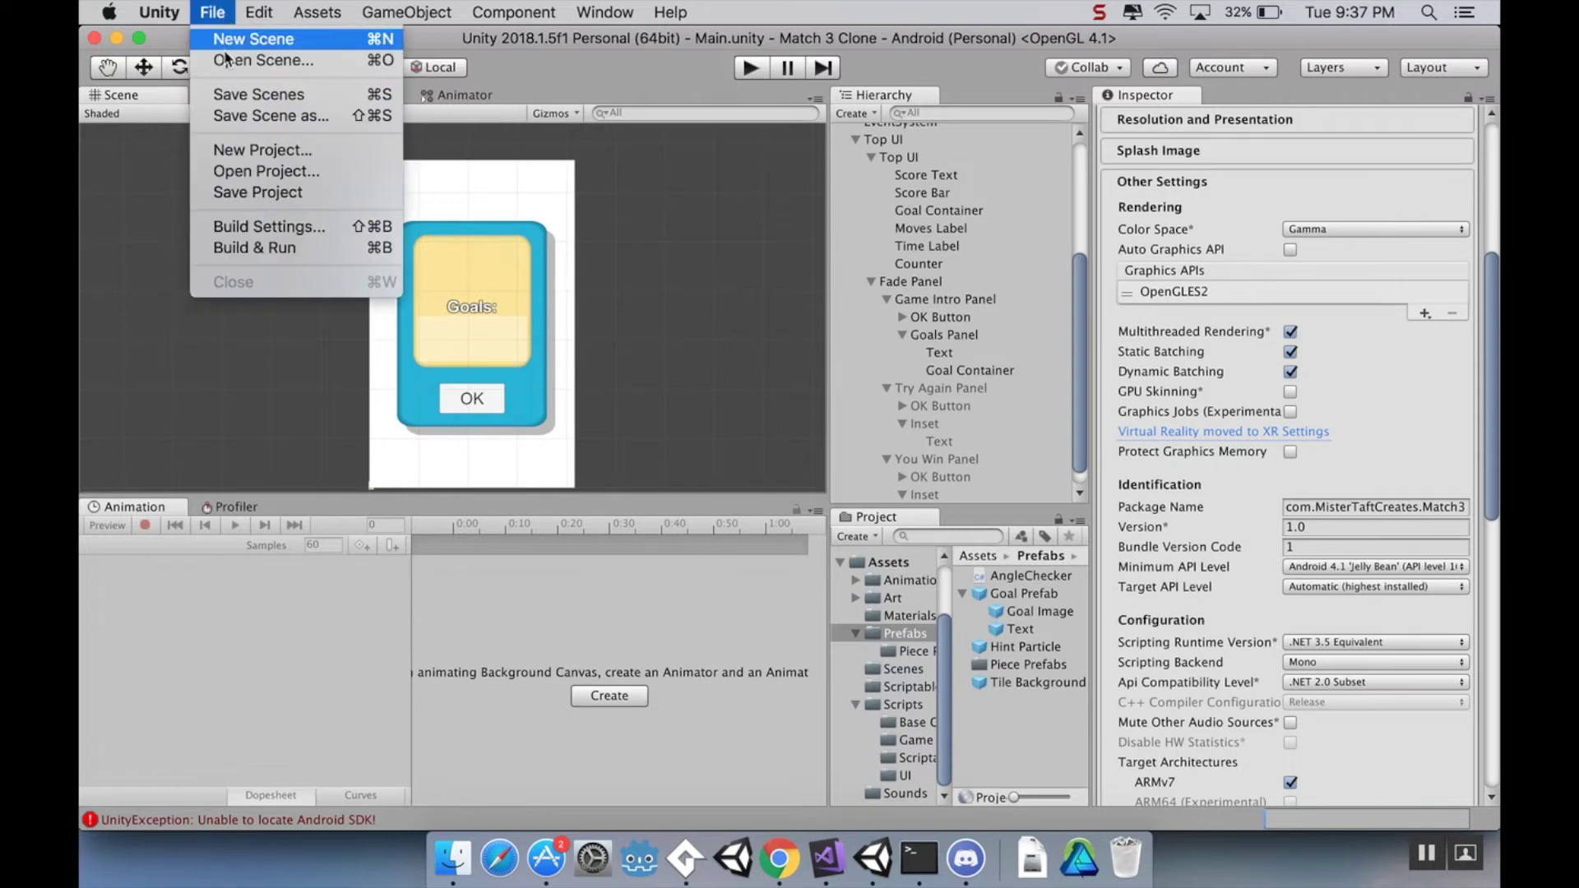
{"action": "left_click", "coordinate": [278, 229]}
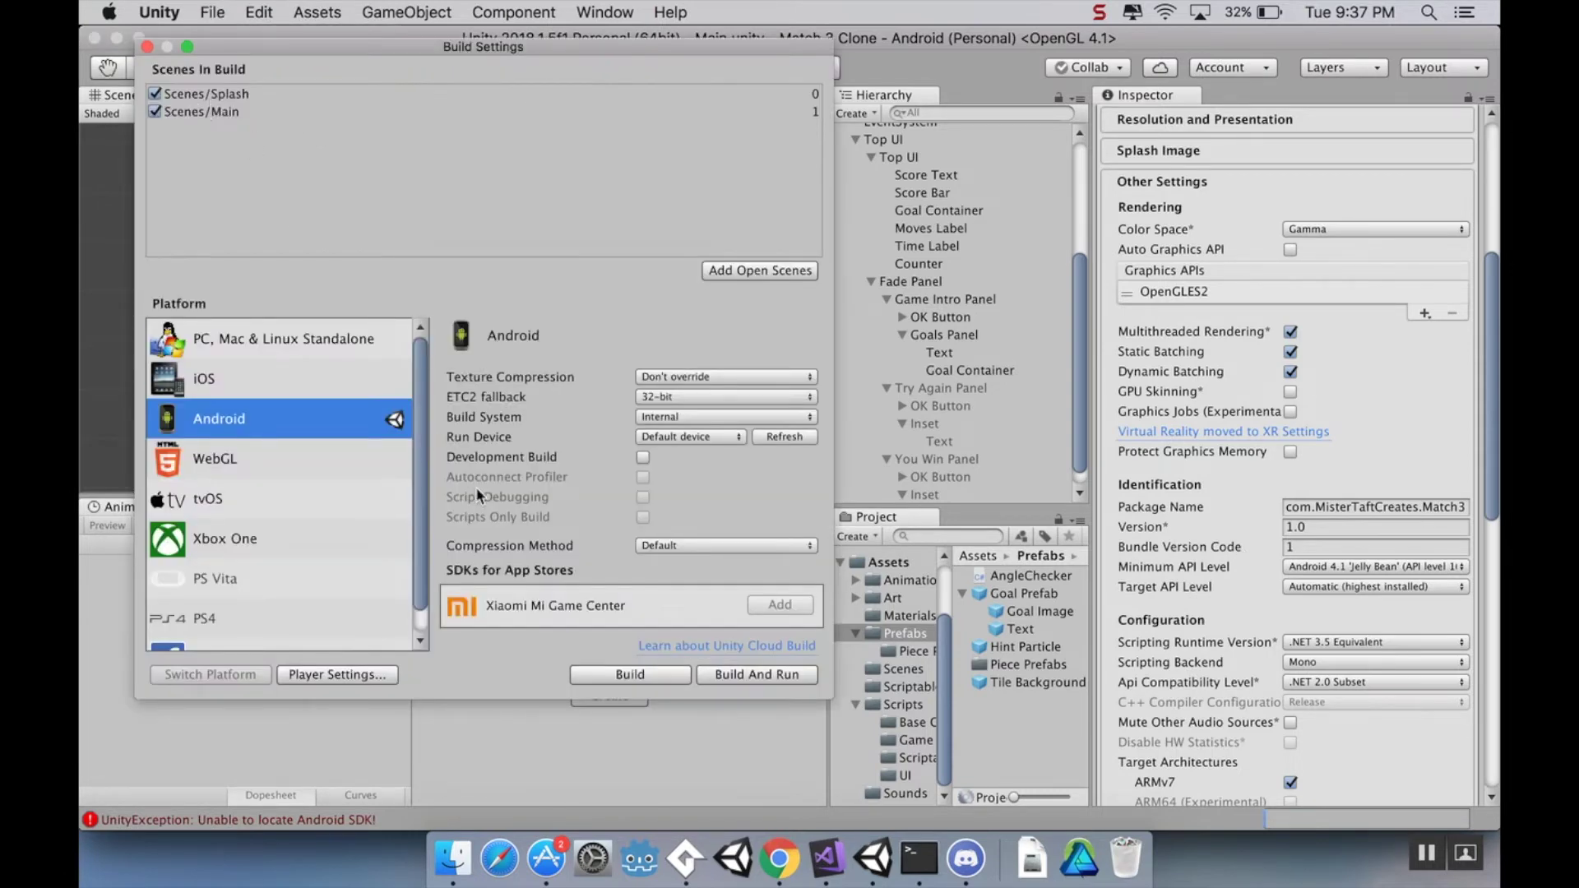
Build the APK into a new Builds folder in Match 3 Clone, named Build 1
{"action": "left_click", "coordinate": [649, 680]}
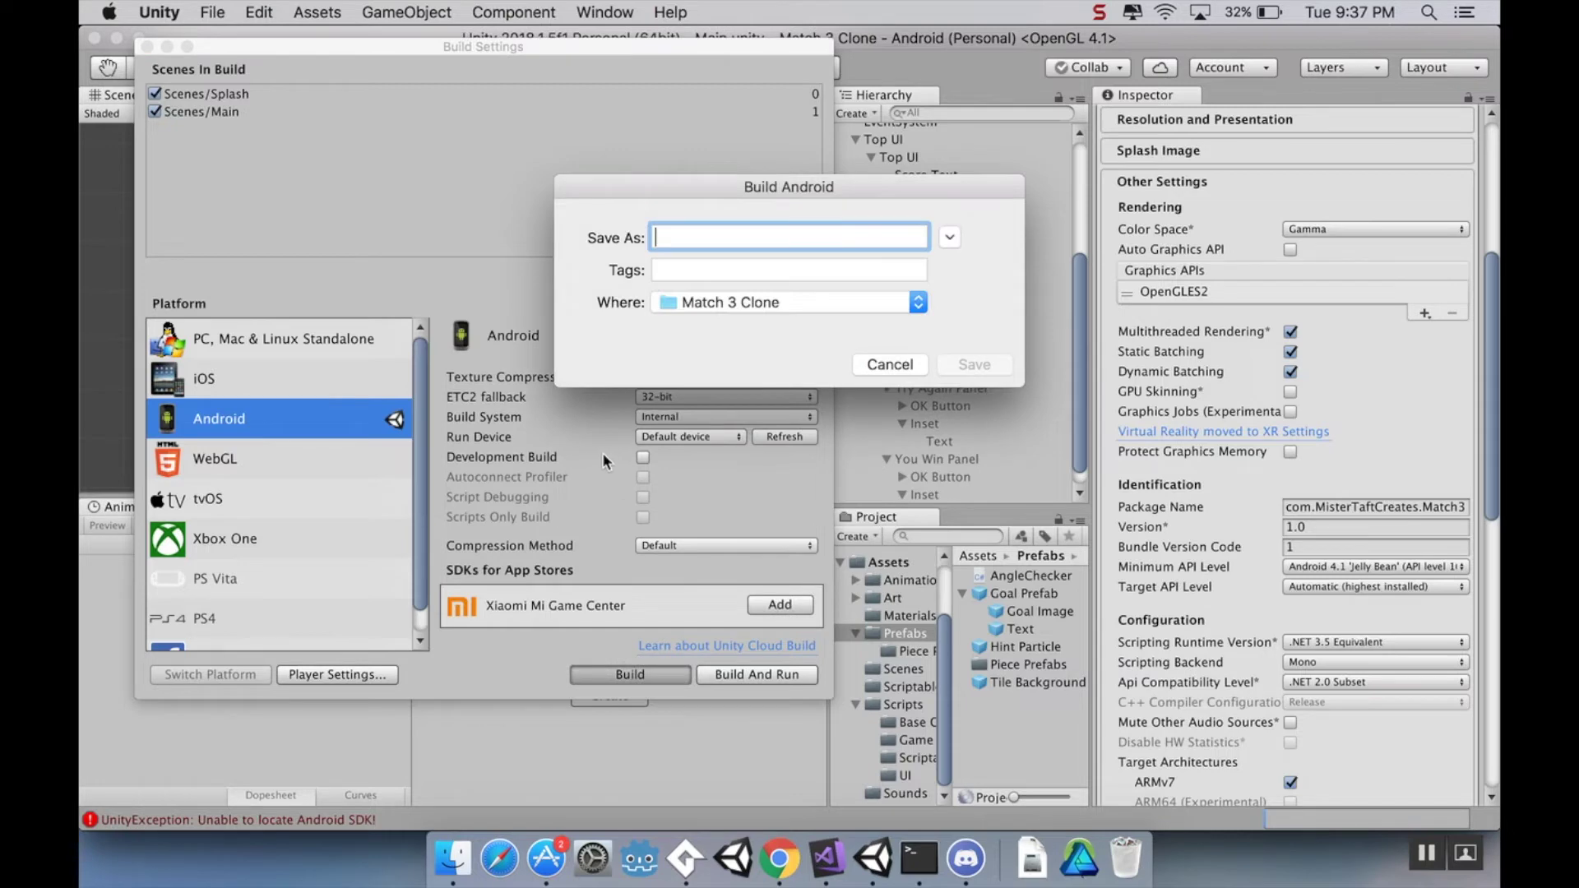
{"action": "left_click", "coordinate": [894, 311]}
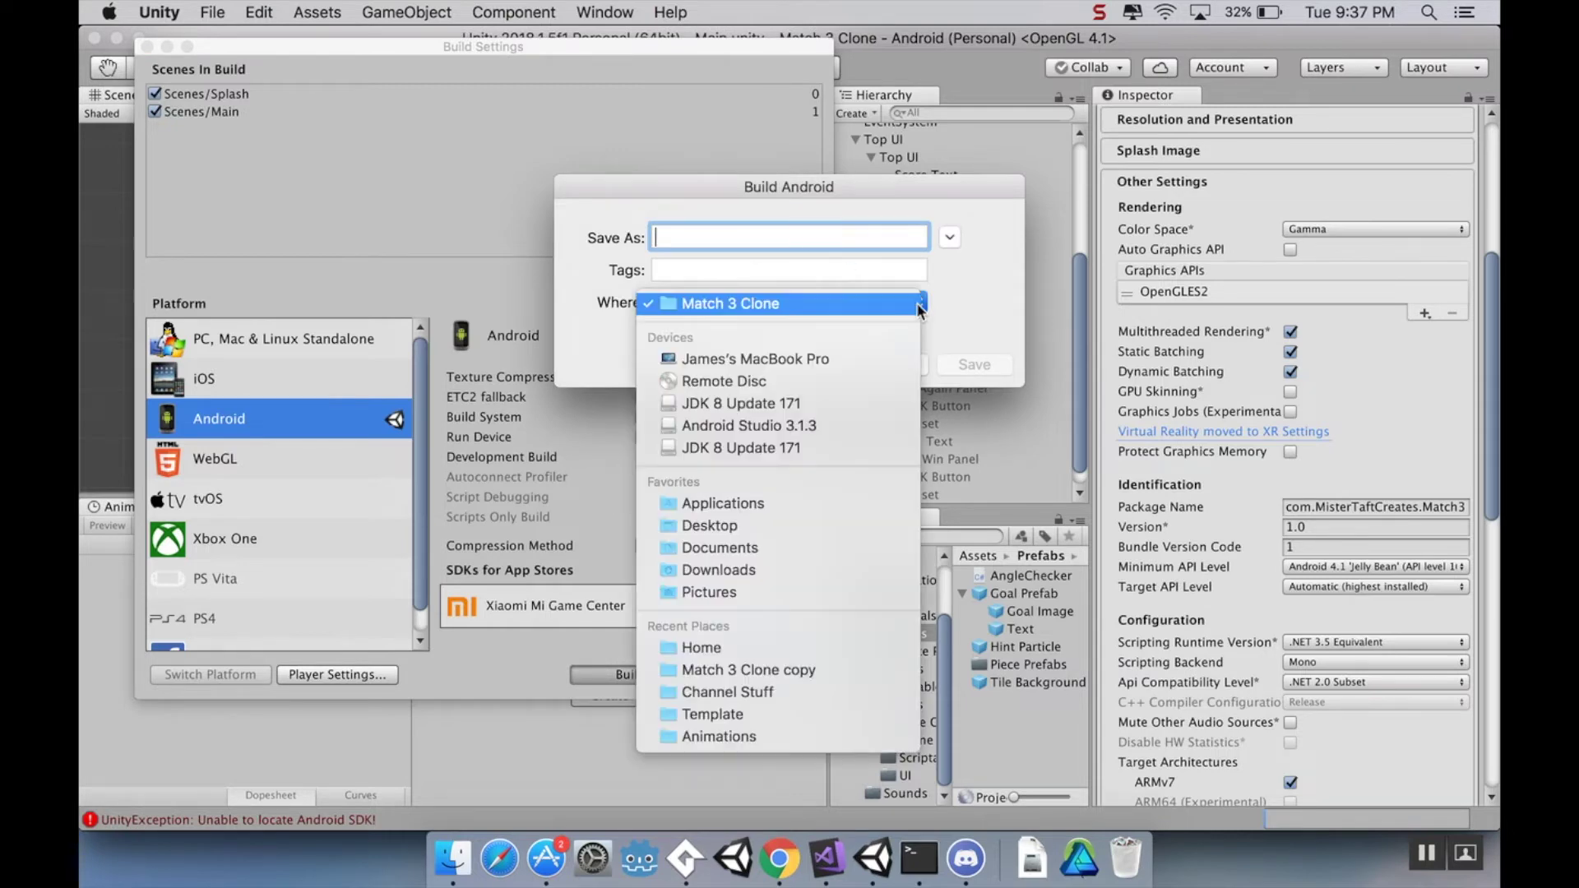
{"action": "left_click", "coordinate": [822, 306]}
{"action": "left_click", "coordinate": [949, 238]}
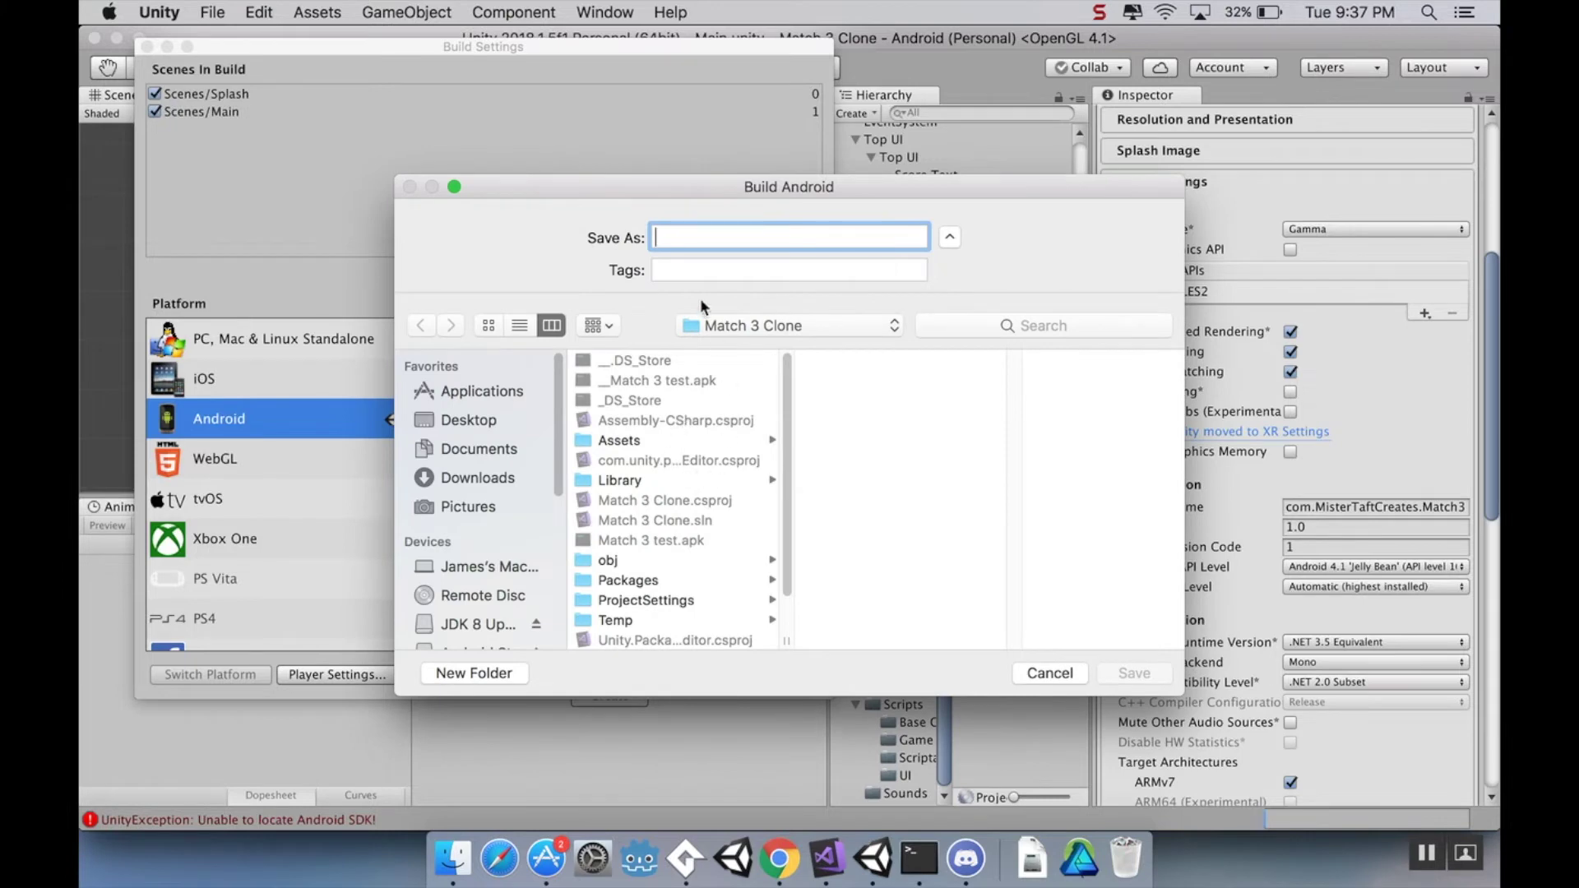
{"action": "left_click", "coordinate": [463, 674]}
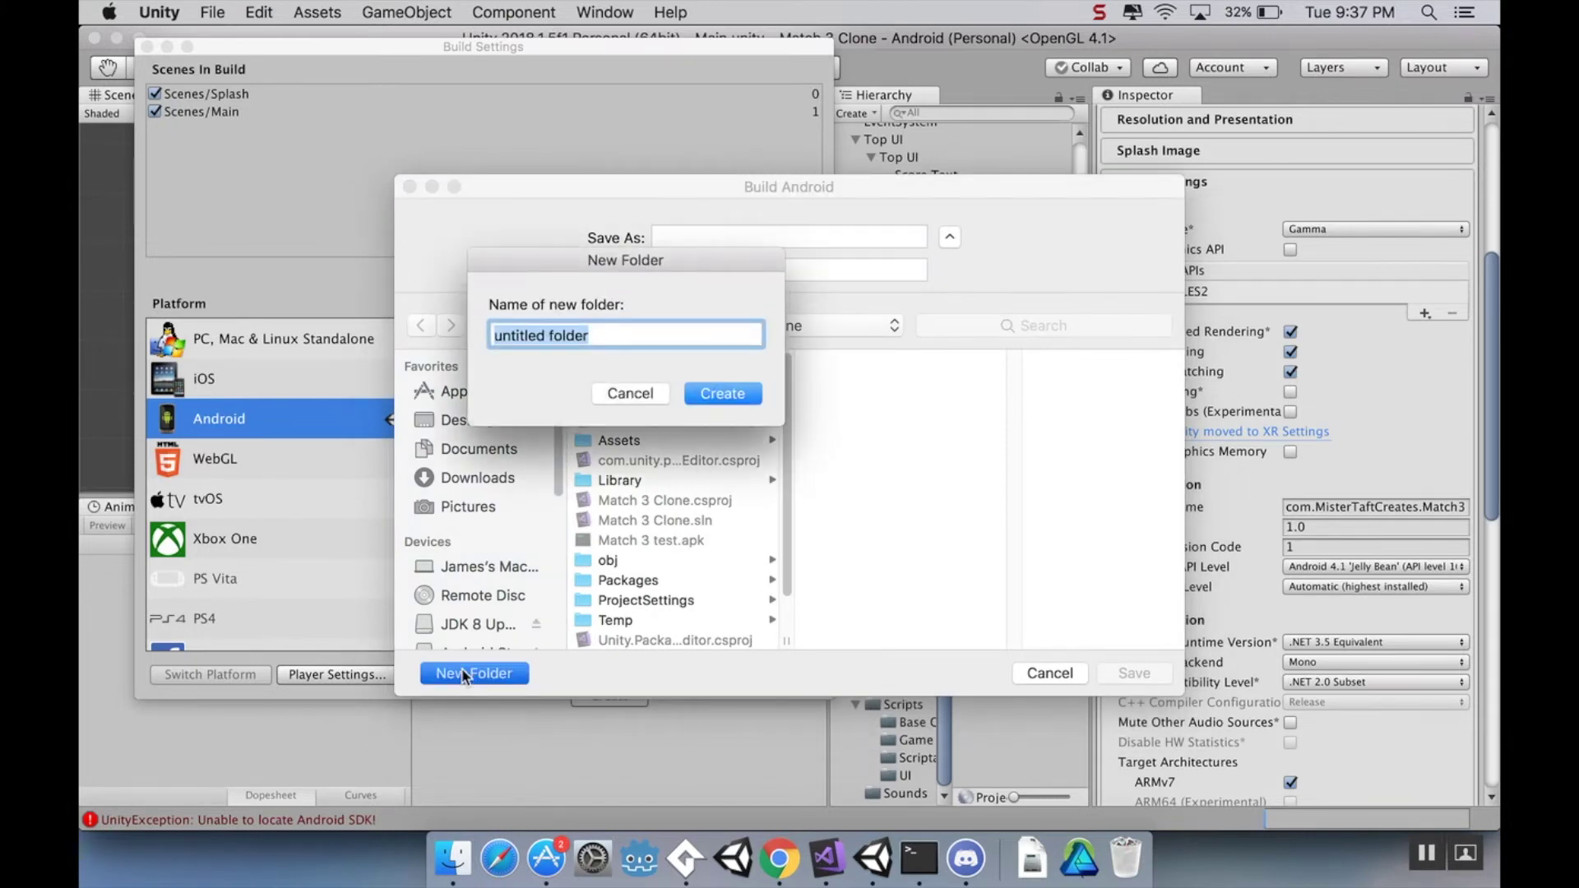
{"action": "type", "text": "Builds"}
{"action": "key", "text": "Return"}
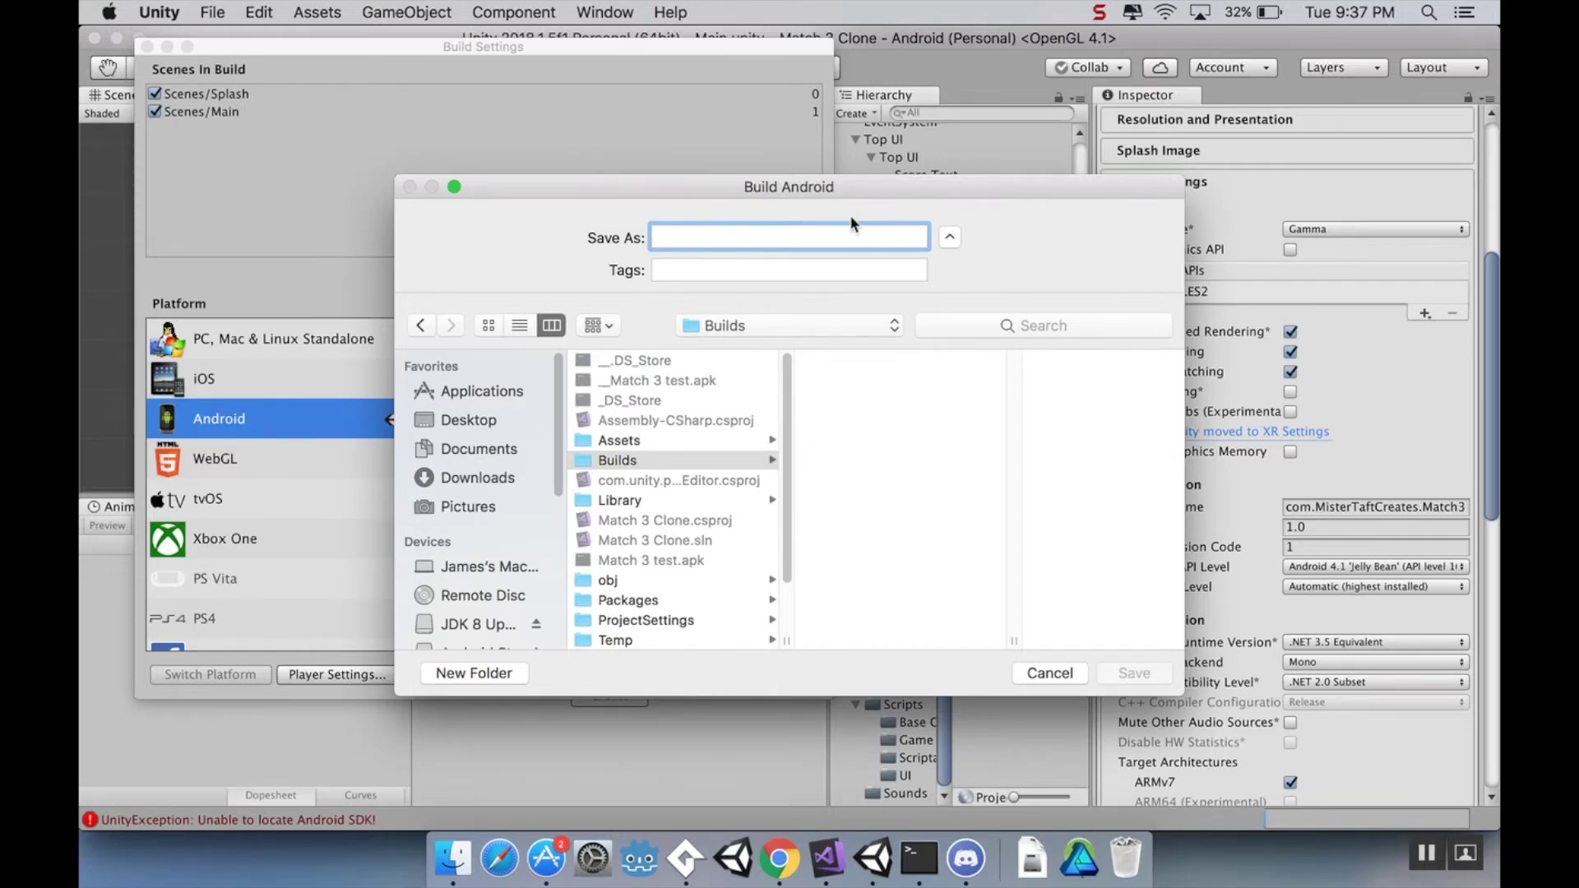
{"action": "type", "text": "Build 1"}
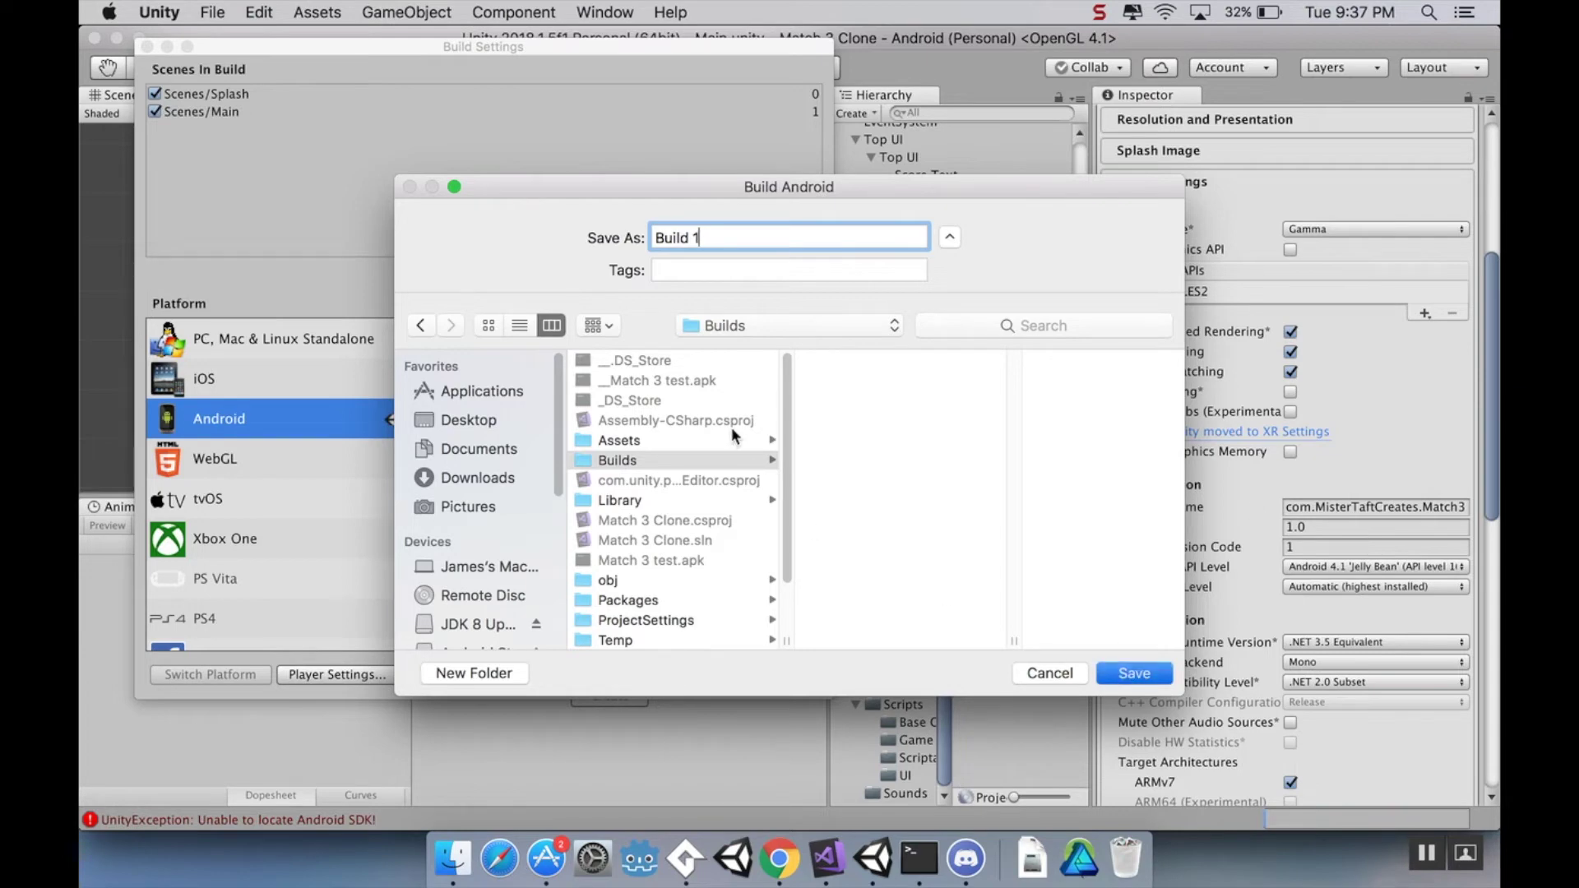
{"action": "key", "text": "Return"}
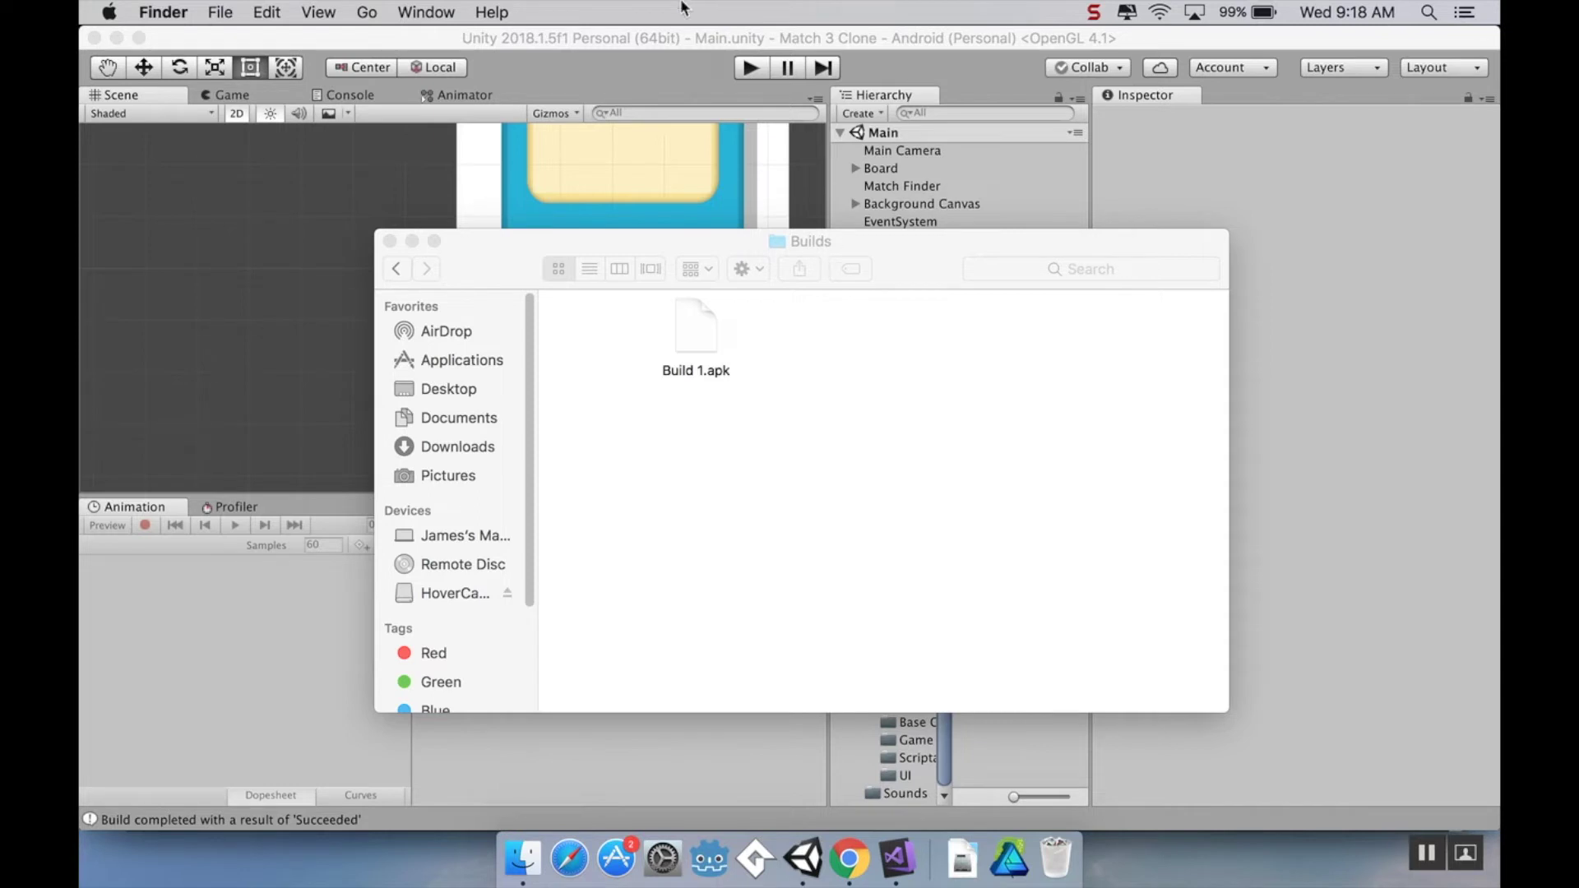
Close Build Settings and reopen the project's Player settings
{"action": "left_click", "coordinate": [684, 39]}
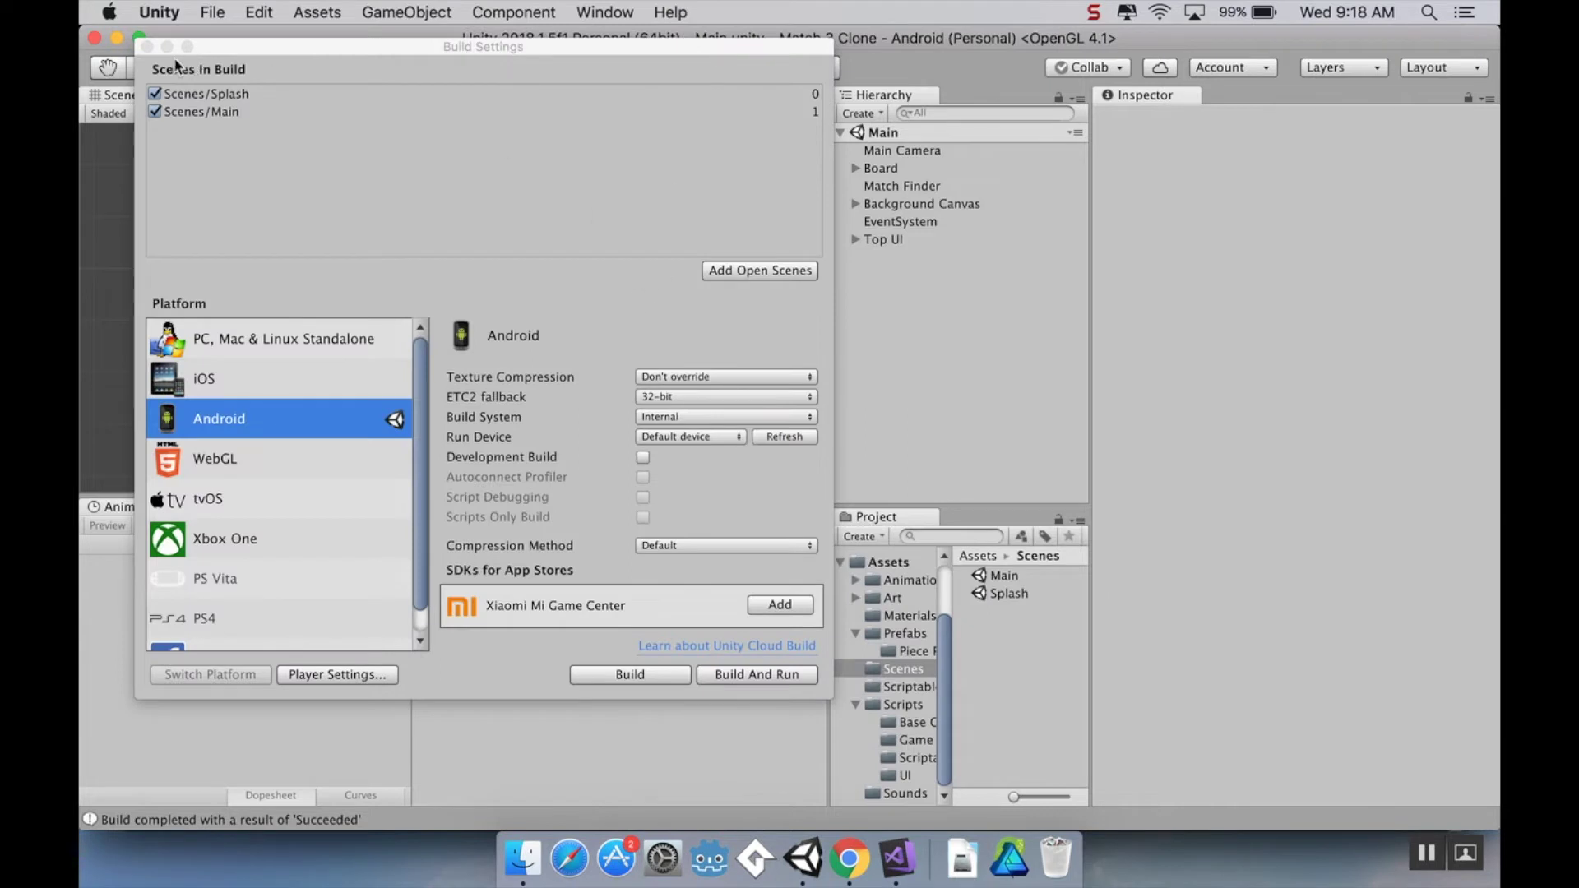
{"action": "left_click", "coordinate": [147, 47]}
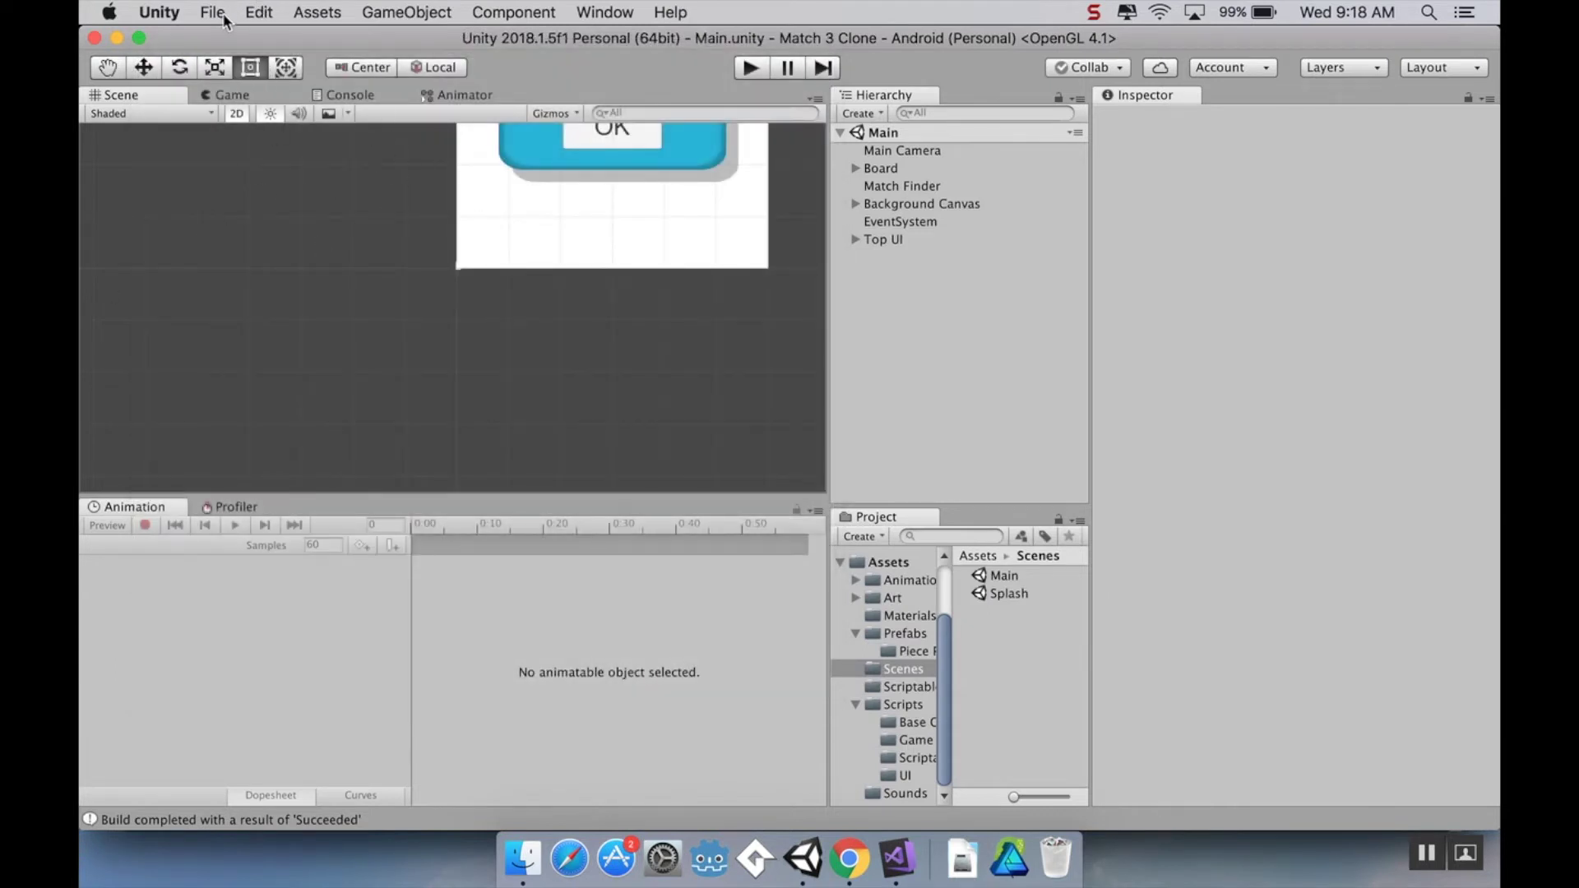
{"action": "left_click", "coordinate": [260, 12]}
{"action": "mouse_move", "coordinate": [422, 491]}
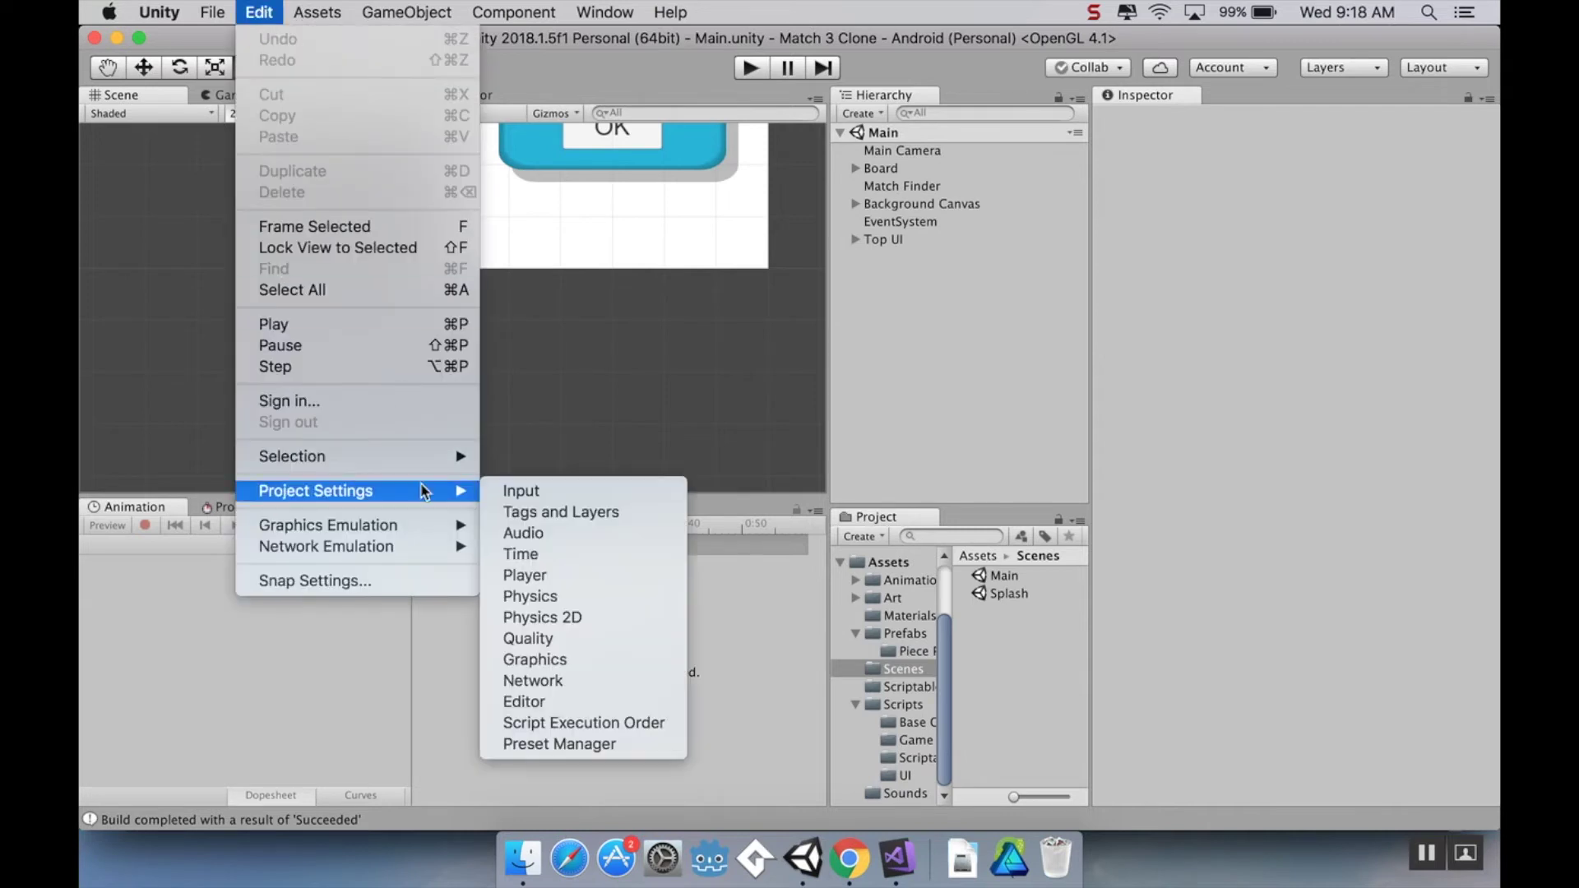
{"action": "left_click", "coordinate": [574, 575]}
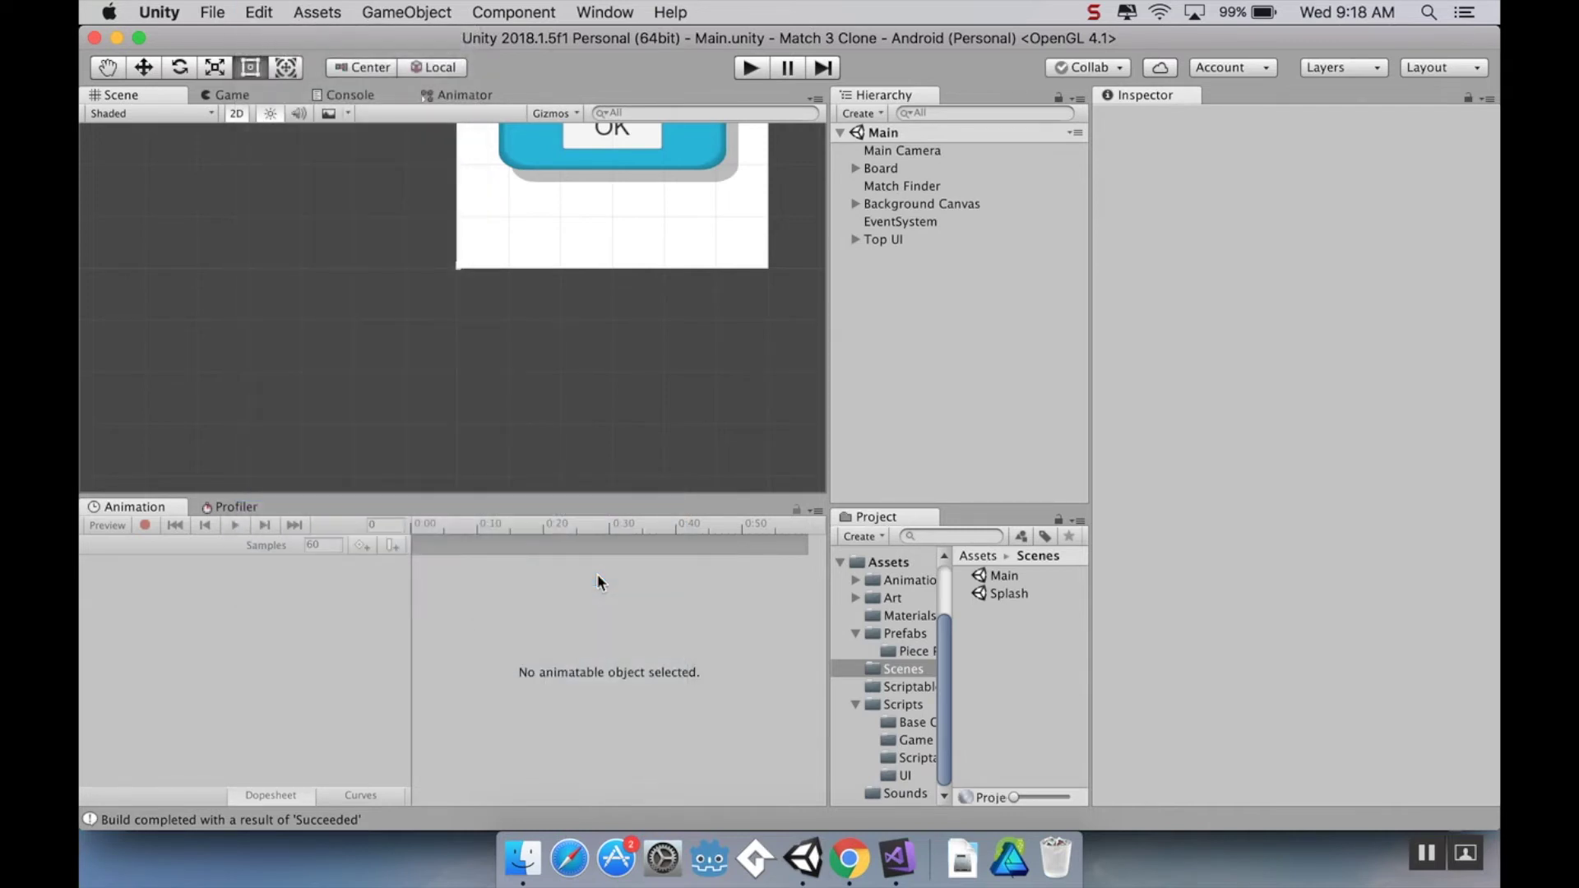
Scroll through Player Settings, then open the GameData script from Scripts/Game
{"action": "scroll", "coordinate": [1375, 467], "scroll_direction": "down", "scroll_amount": 10}
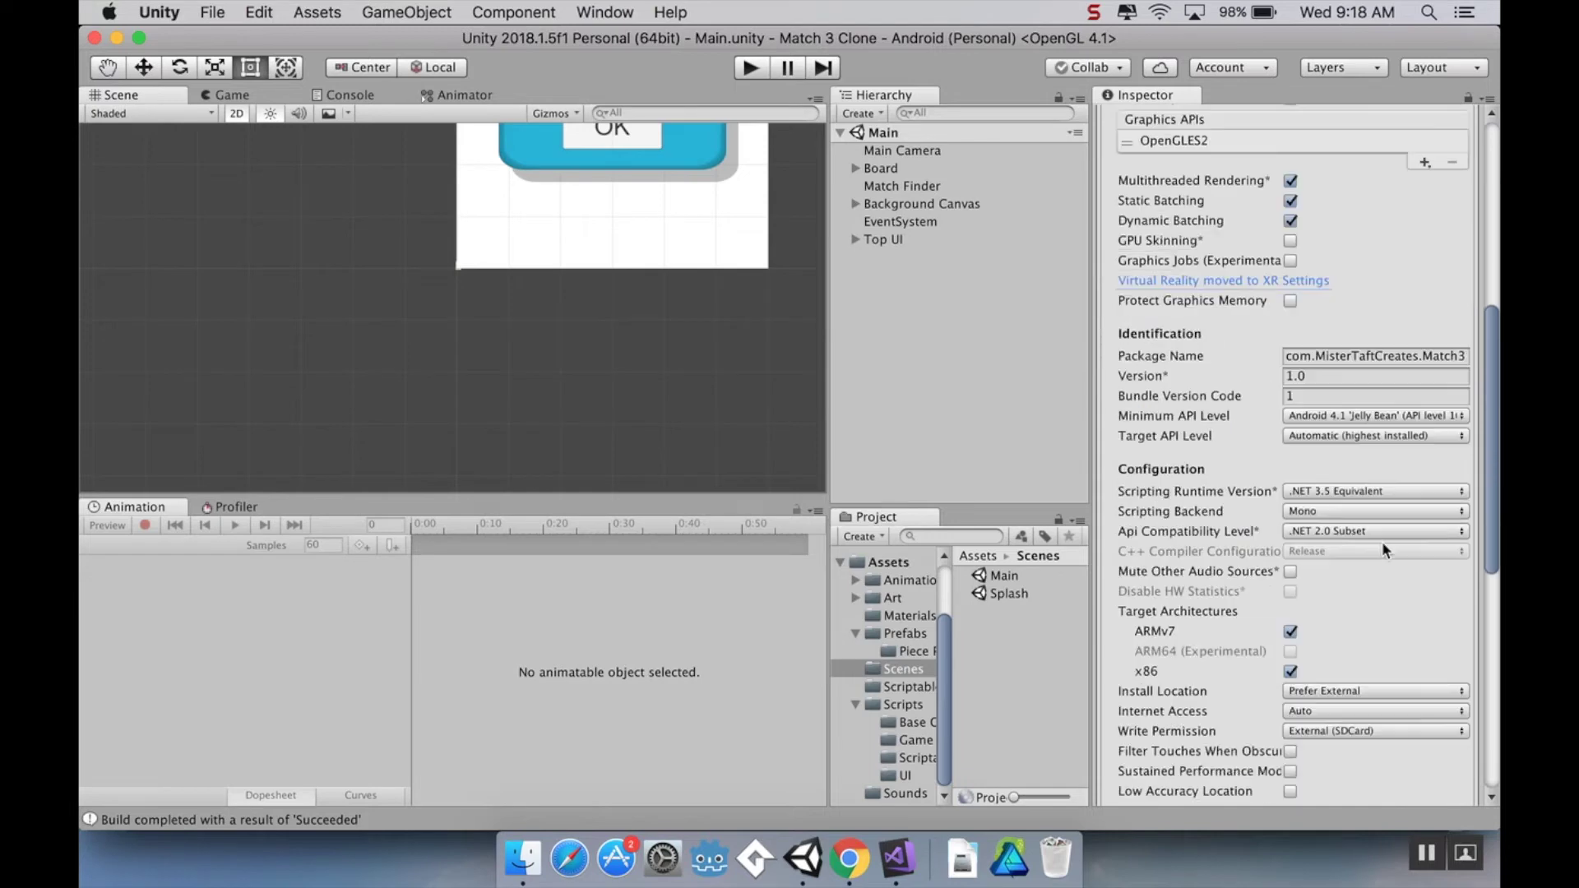
{"action": "scroll", "coordinate": [1383, 544], "scroll_direction": "down", "scroll_amount": 3}
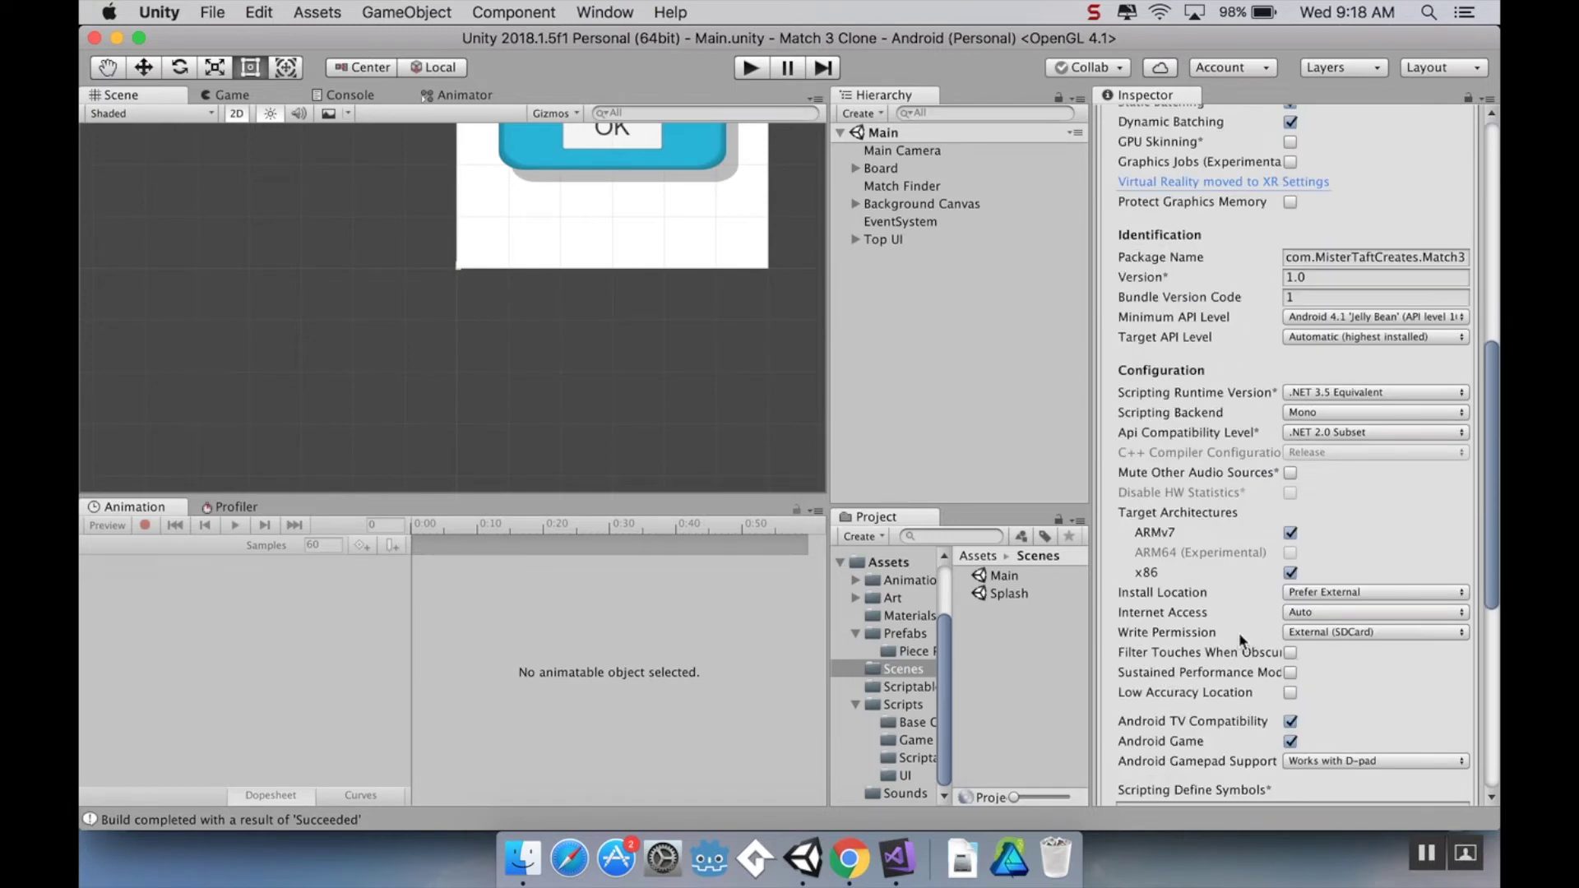
{"action": "scroll", "coordinate": [1238, 534], "scroll_direction": "up", "scroll_amount": 6}
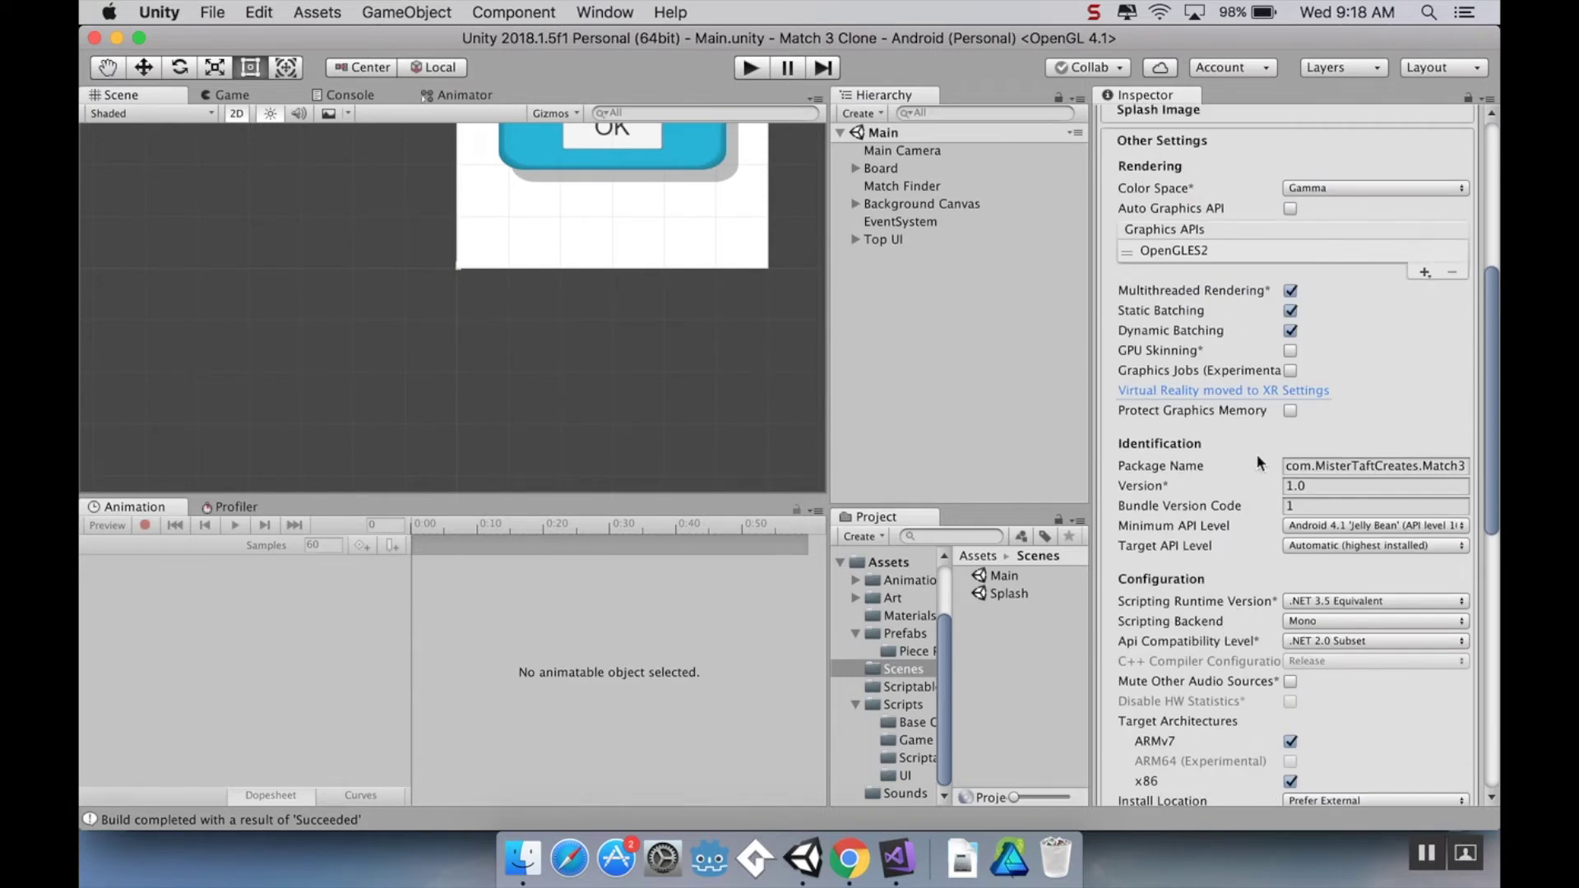
{"action": "scroll", "coordinate": [1217, 263], "scroll_direction": "up", "scroll_amount": 1}
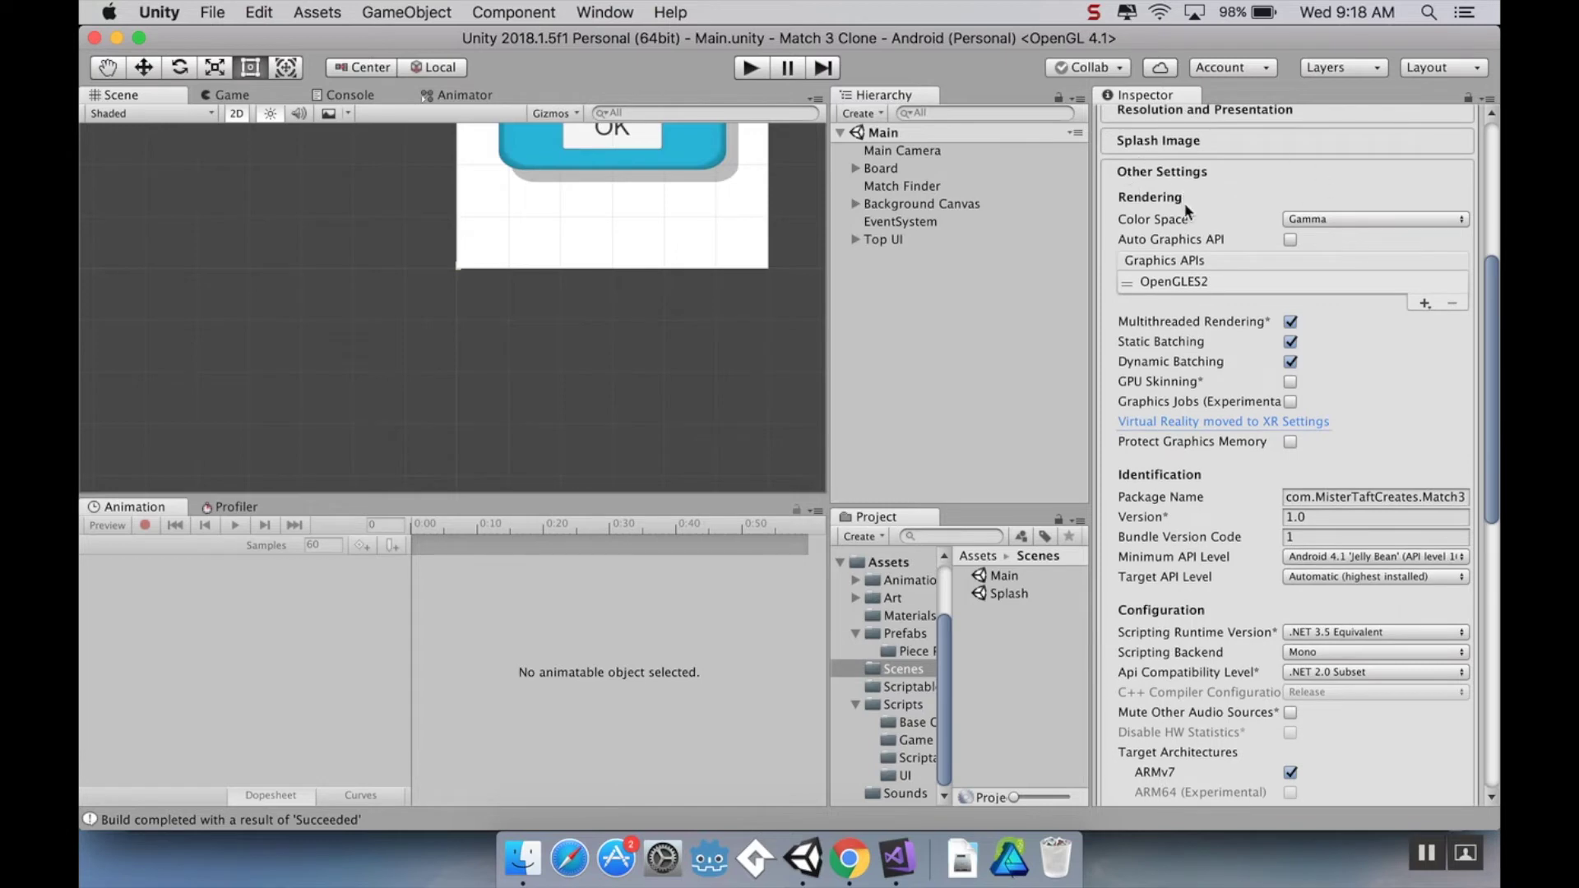
{"action": "scroll", "coordinate": [1174, 196], "scroll_direction": "up", "scroll_amount": 5}
{"action": "scroll", "coordinate": [1235, 272], "scroll_direction": "down", "scroll_amount": 15}
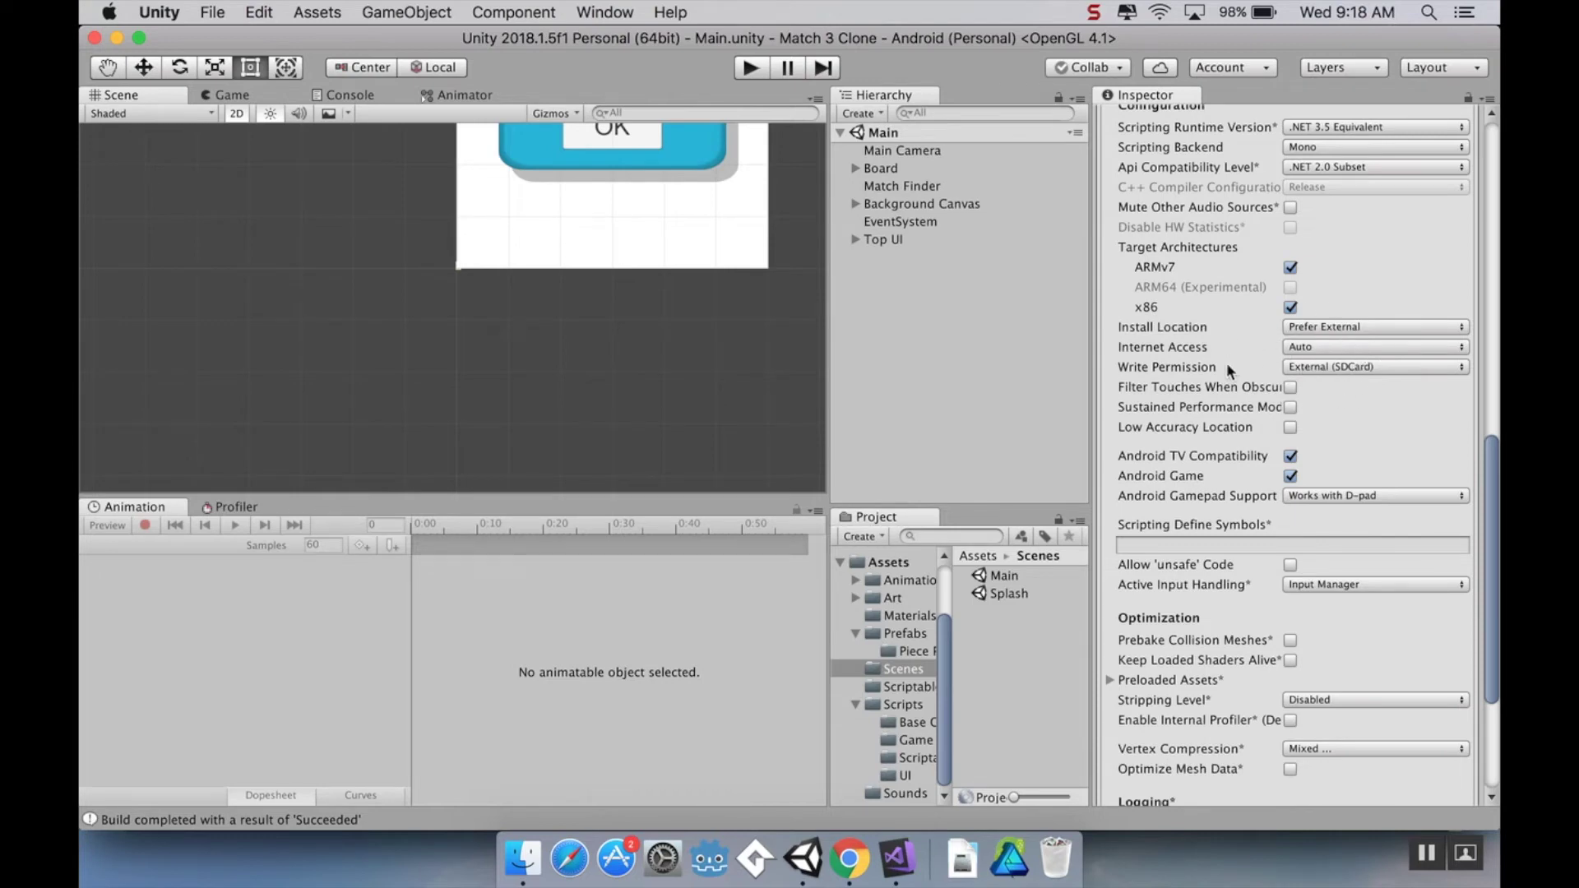
{"action": "scroll", "coordinate": [1227, 363], "scroll_direction": "up", "scroll_amount": 10}
{"action": "scroll", "coordinate": [1227, 366], "scroll_direction": "up", "scroll_amount": 3}
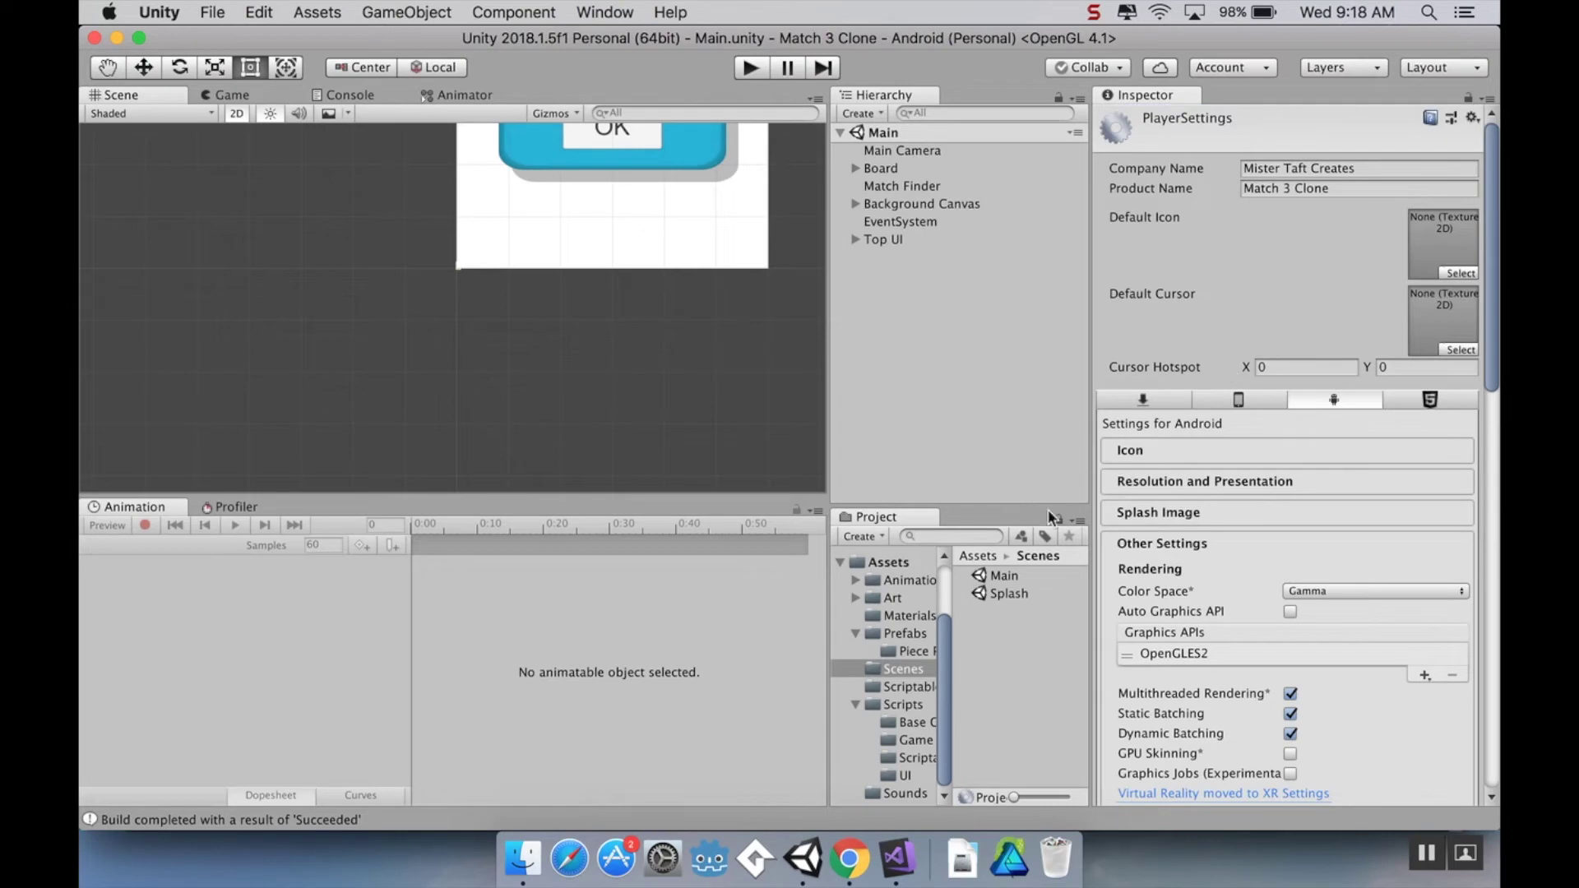
{"action": "left_click", "coordinate": [904, 740]}
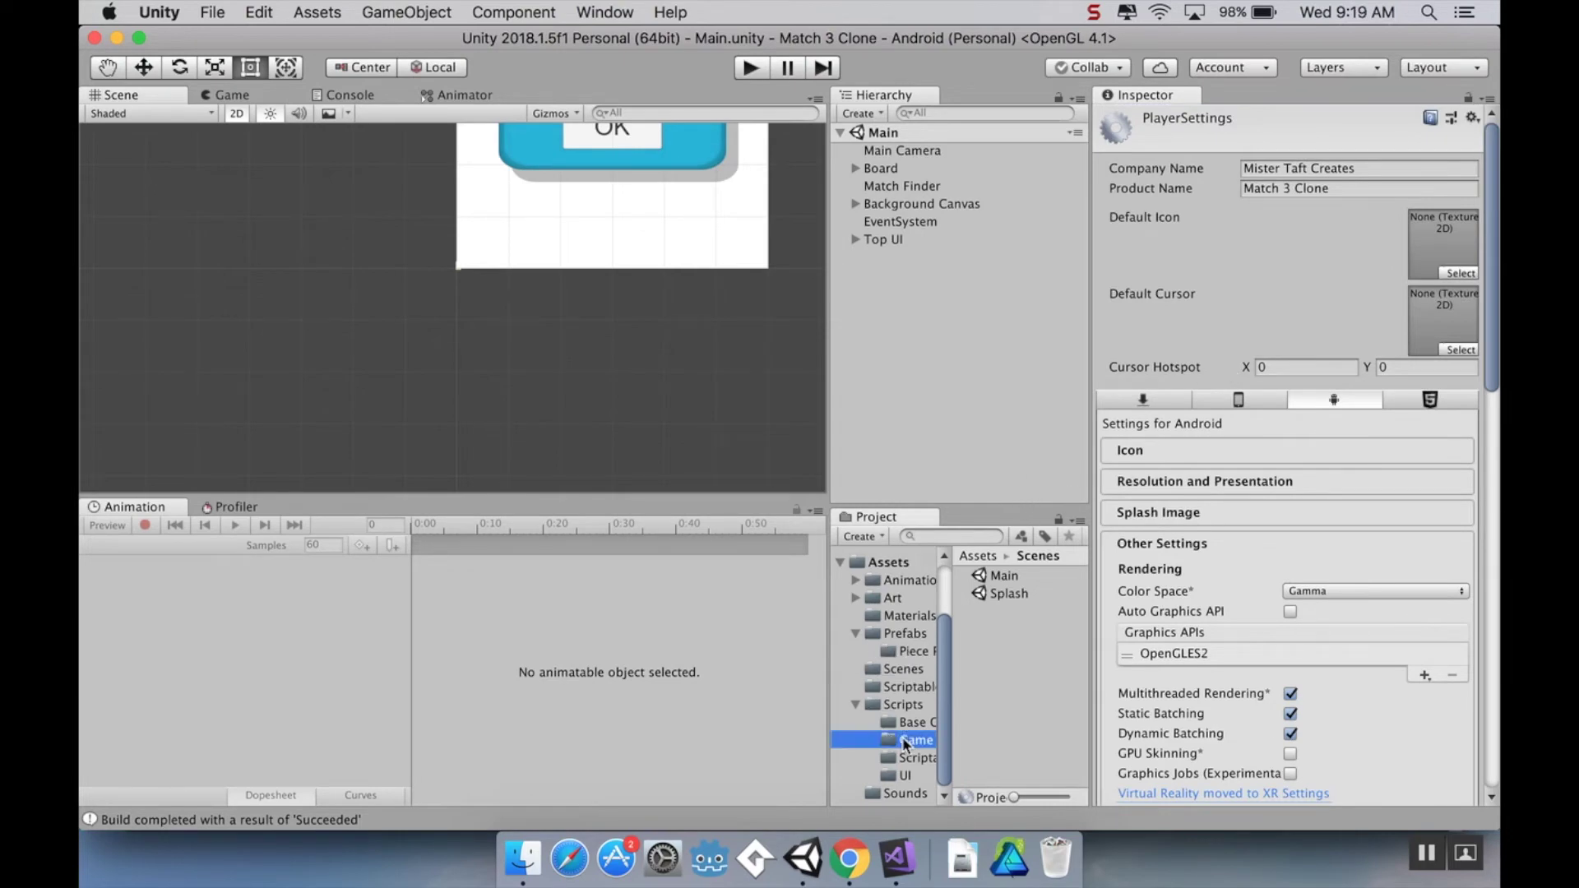
{"action": "double_click", "coordinate": [1026, 577]}
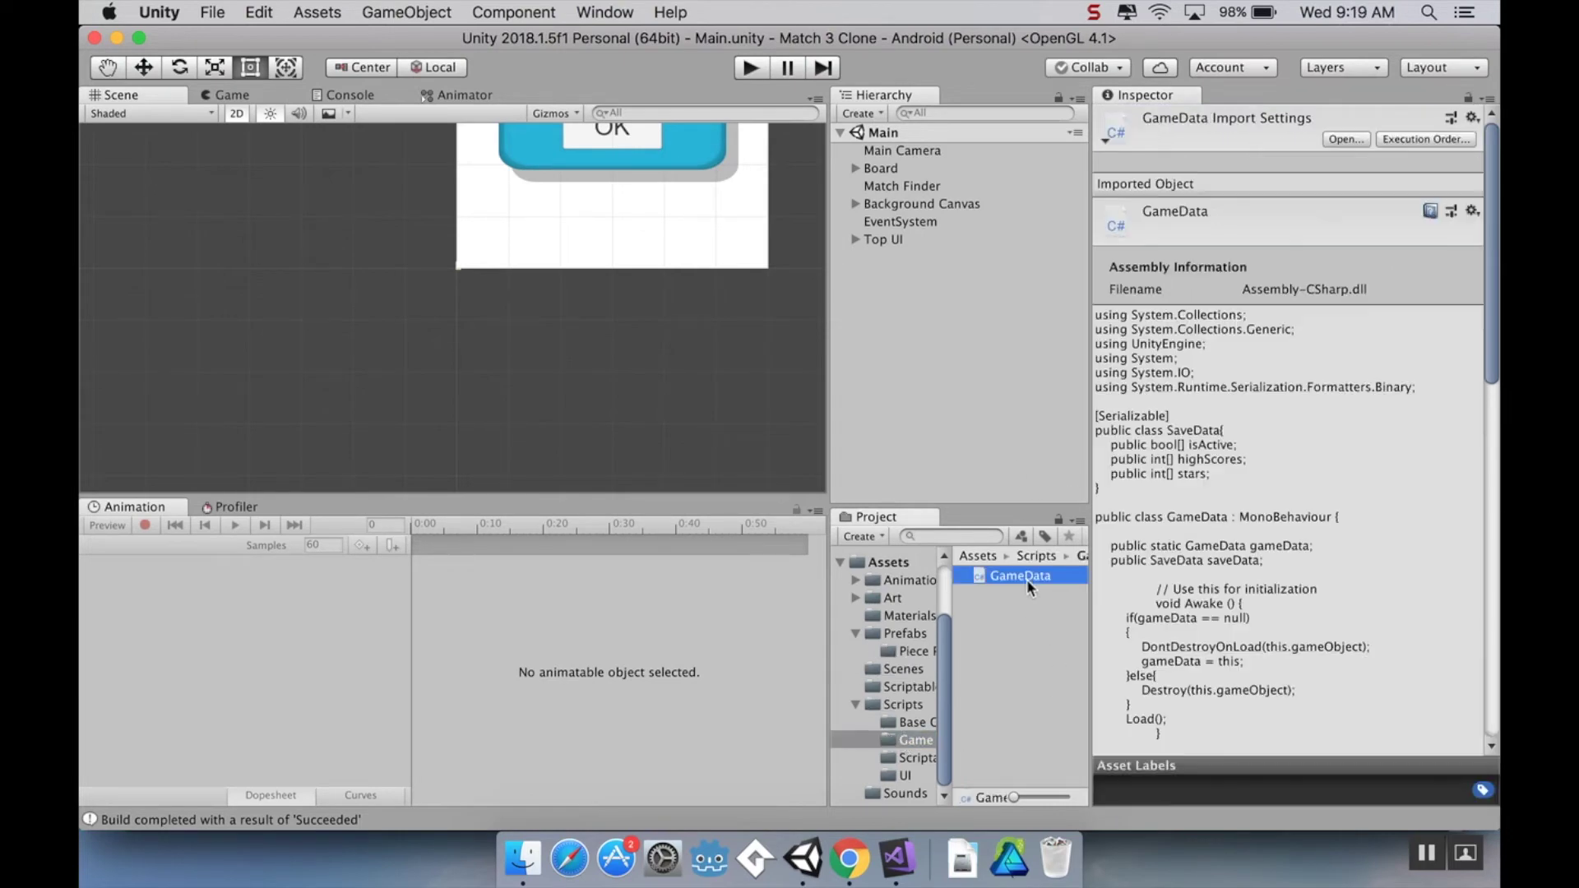
Read GameData.cs's Load method, checking the isActive and stars array lines
{"action": "scroll", "coordinate": [796, 425], "scroll_direction": "up", "scroll_amount": 8}
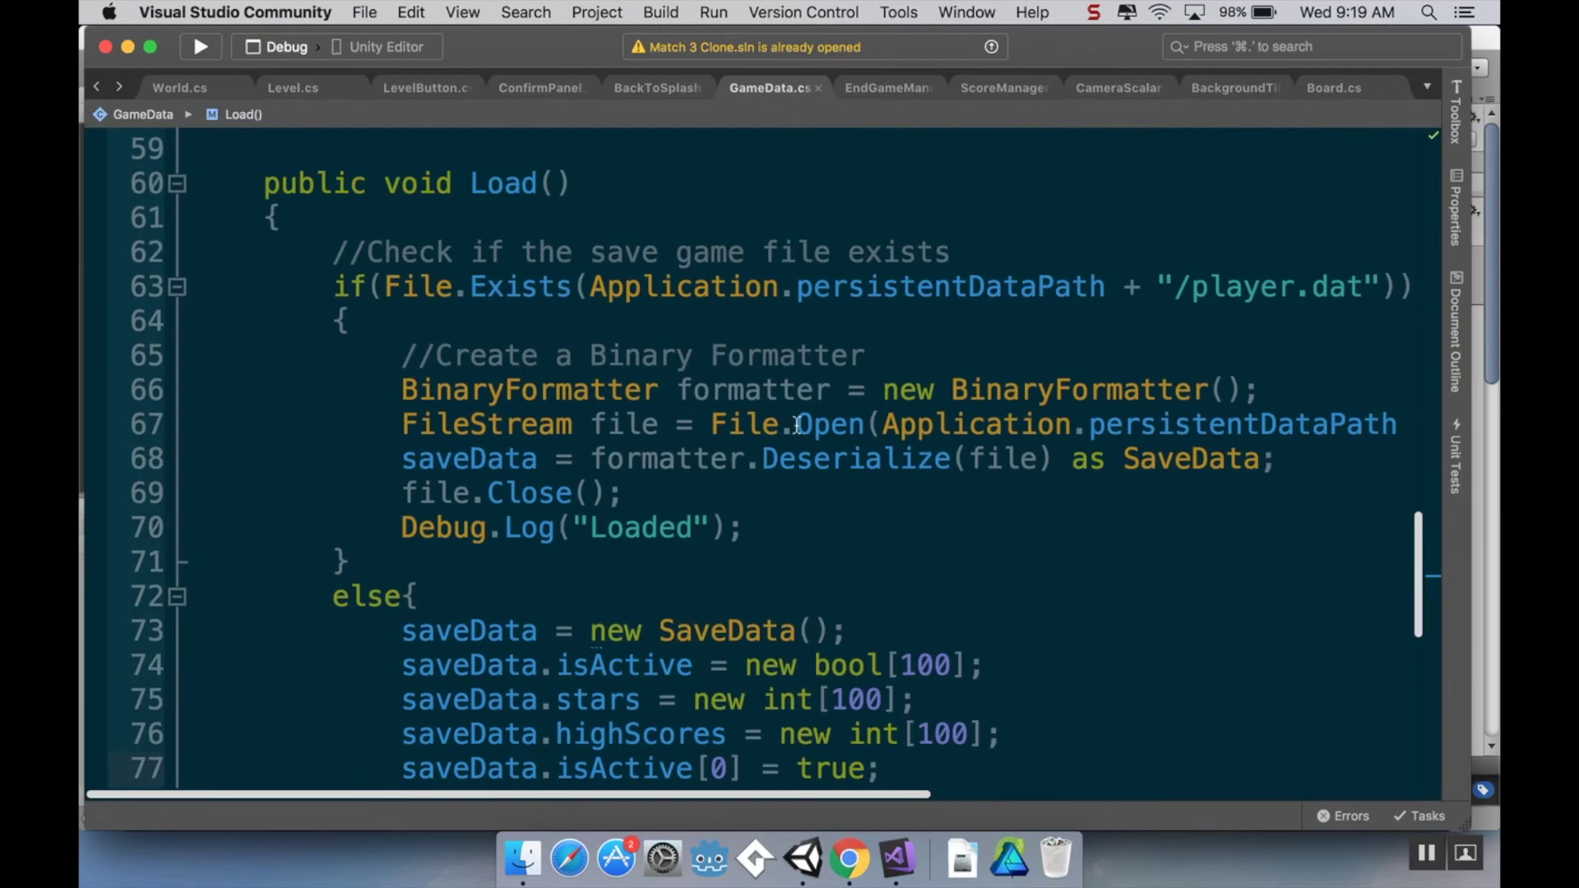
{"action": "scroll", "coordinate": [797, 425], "scroll_direction": "down", "scroll_amount": 9}
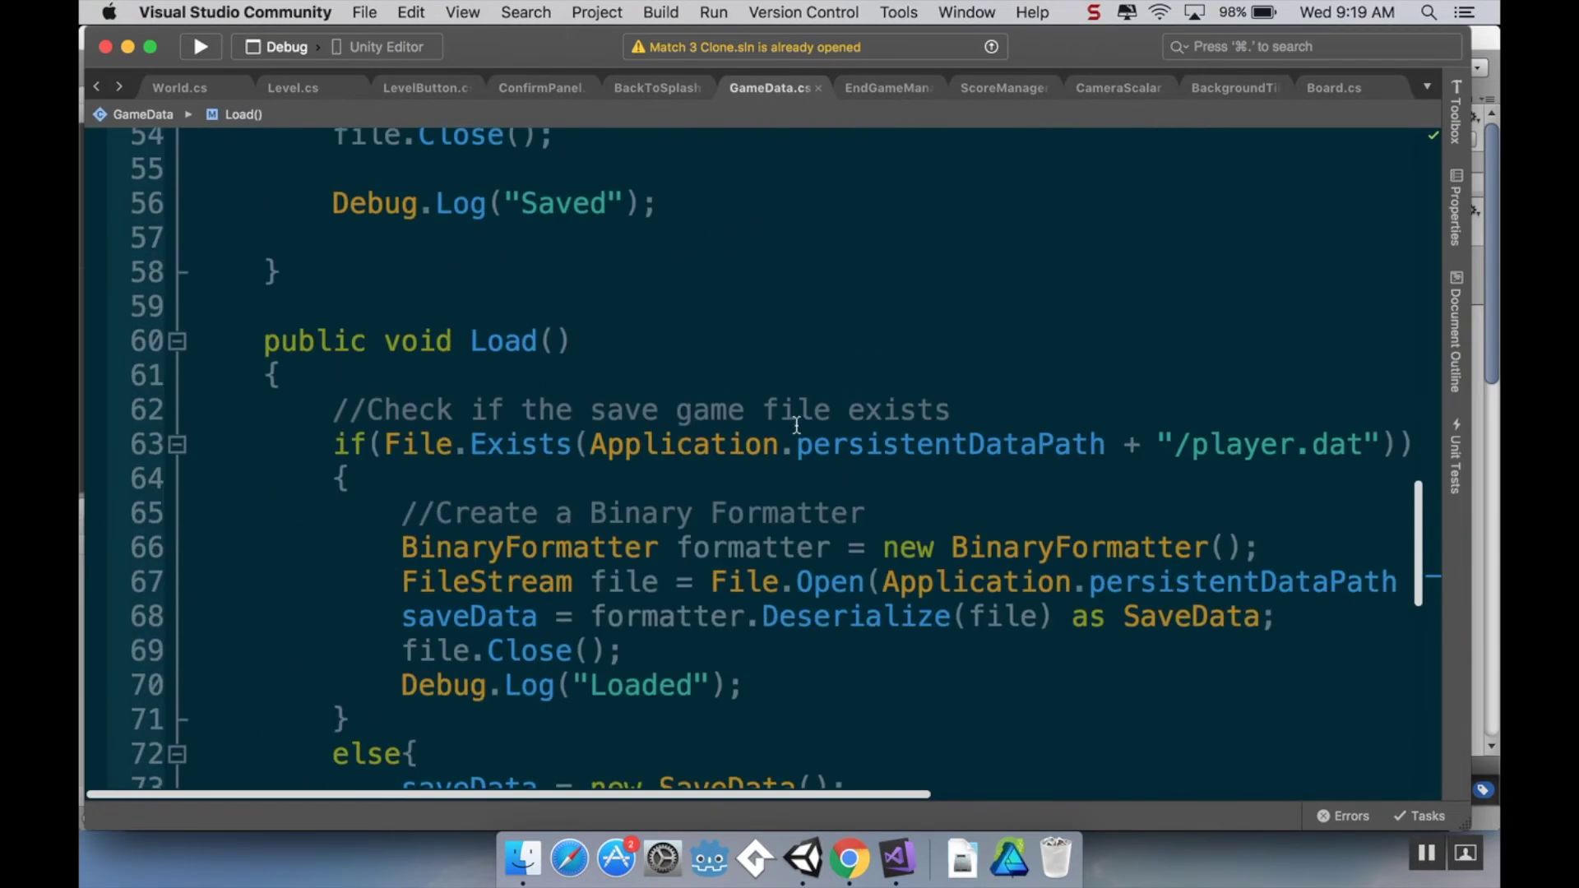
{"action": "scroll", "coordinate": [463, 321], "scroll_direction": "up", "scroll_amount": 3}
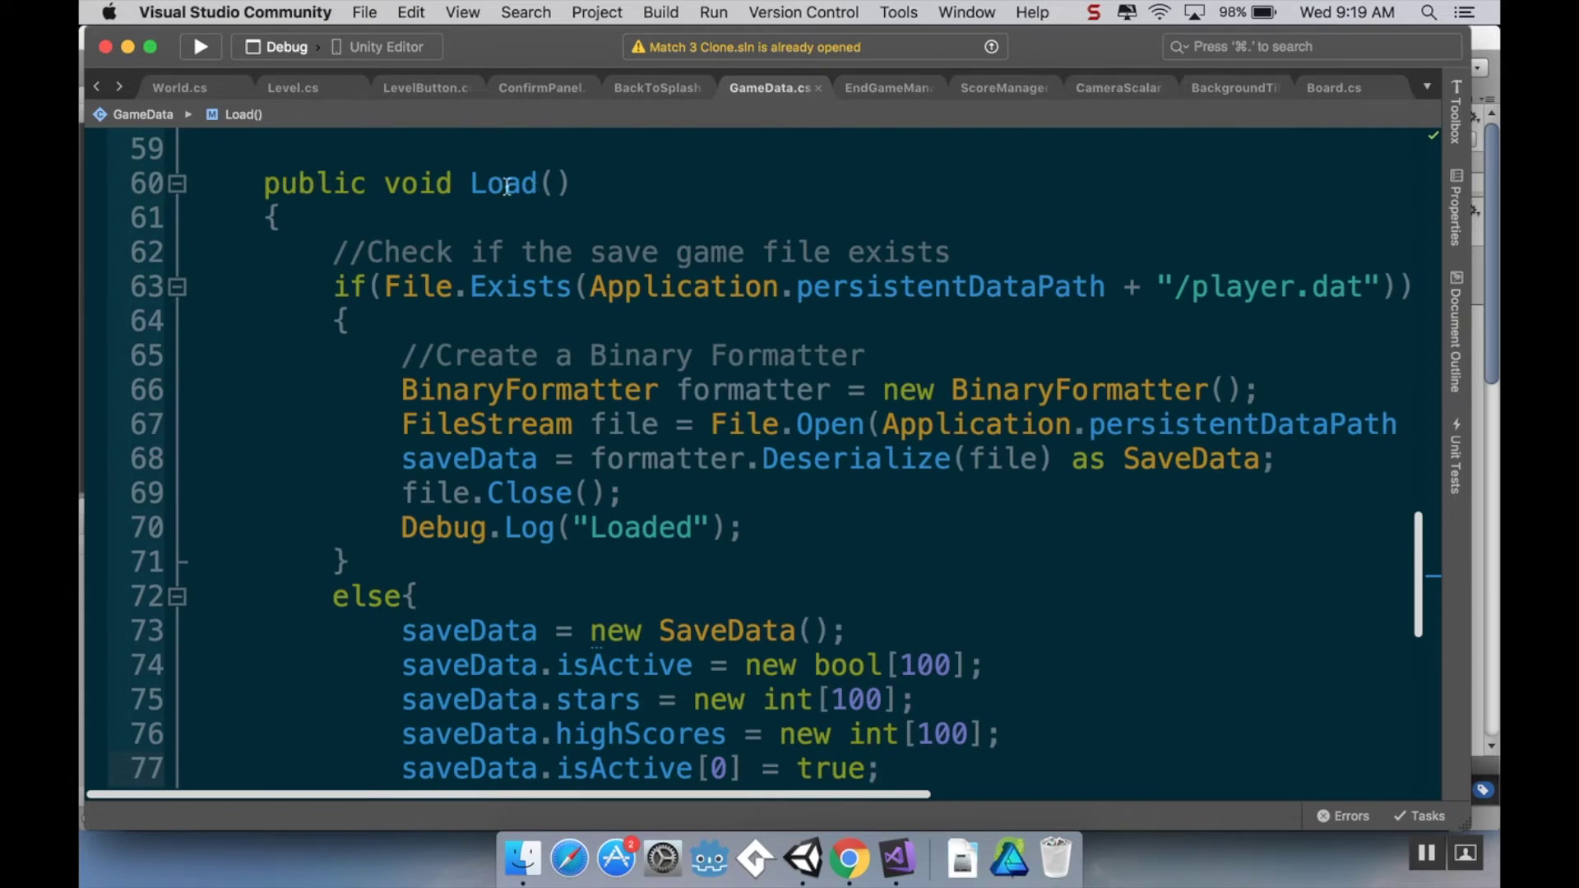
{"action": "scroll", "coordinate": [646, 335], "scroll_direction": "down", "scroll_amount": 2}
{"action": "scroll", "coordinate": [645, 335], "scroll_direction": "up", "scroll_amount": 2}
{"action": "scroll", "coordinate": [356, 358], "scroll_direction": "down", "scroll_amount": 3}
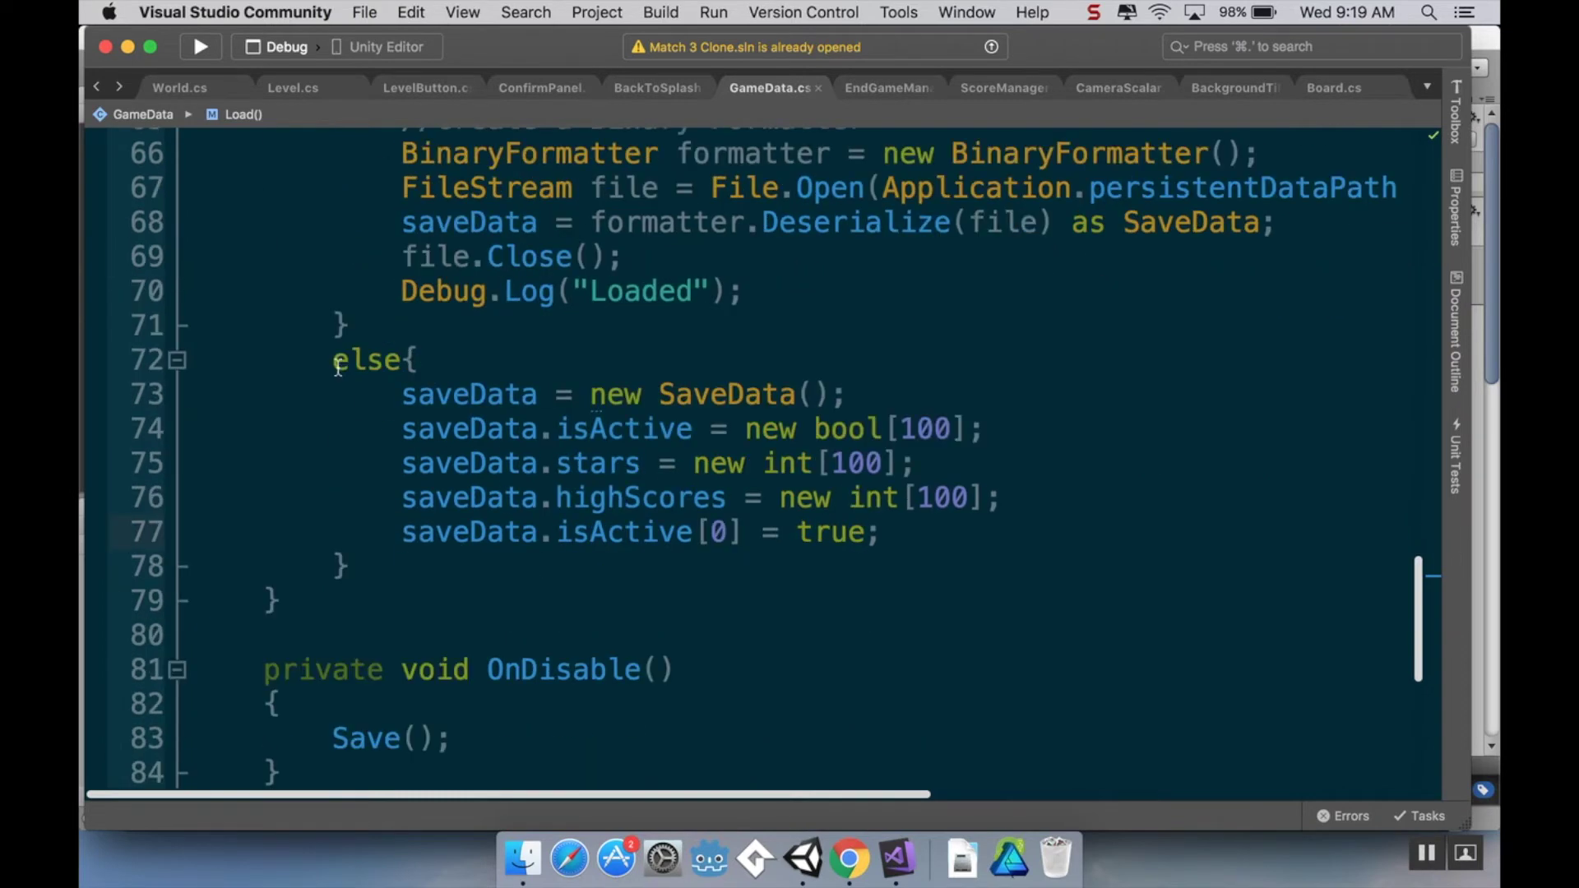
{"action": "scroll", "coordinate": [559, 480], "scroll_direction": "up", "scroll_amount": 2}
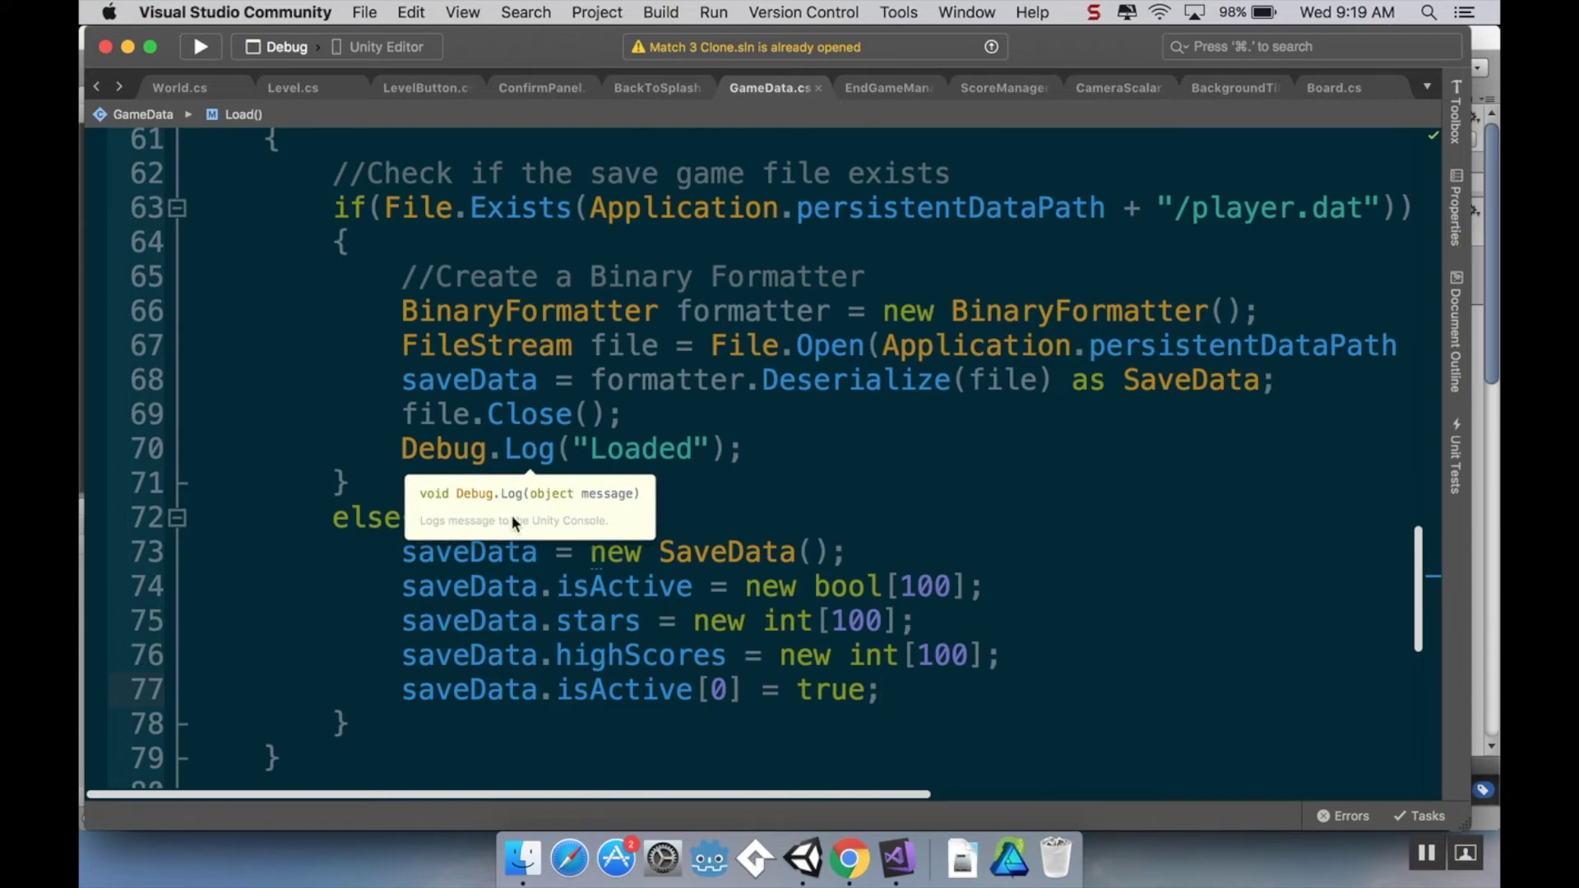
{"action": "scroll", "coordinate": [543, 658], "scroll_direction": "down", "scroll_amount": 2}
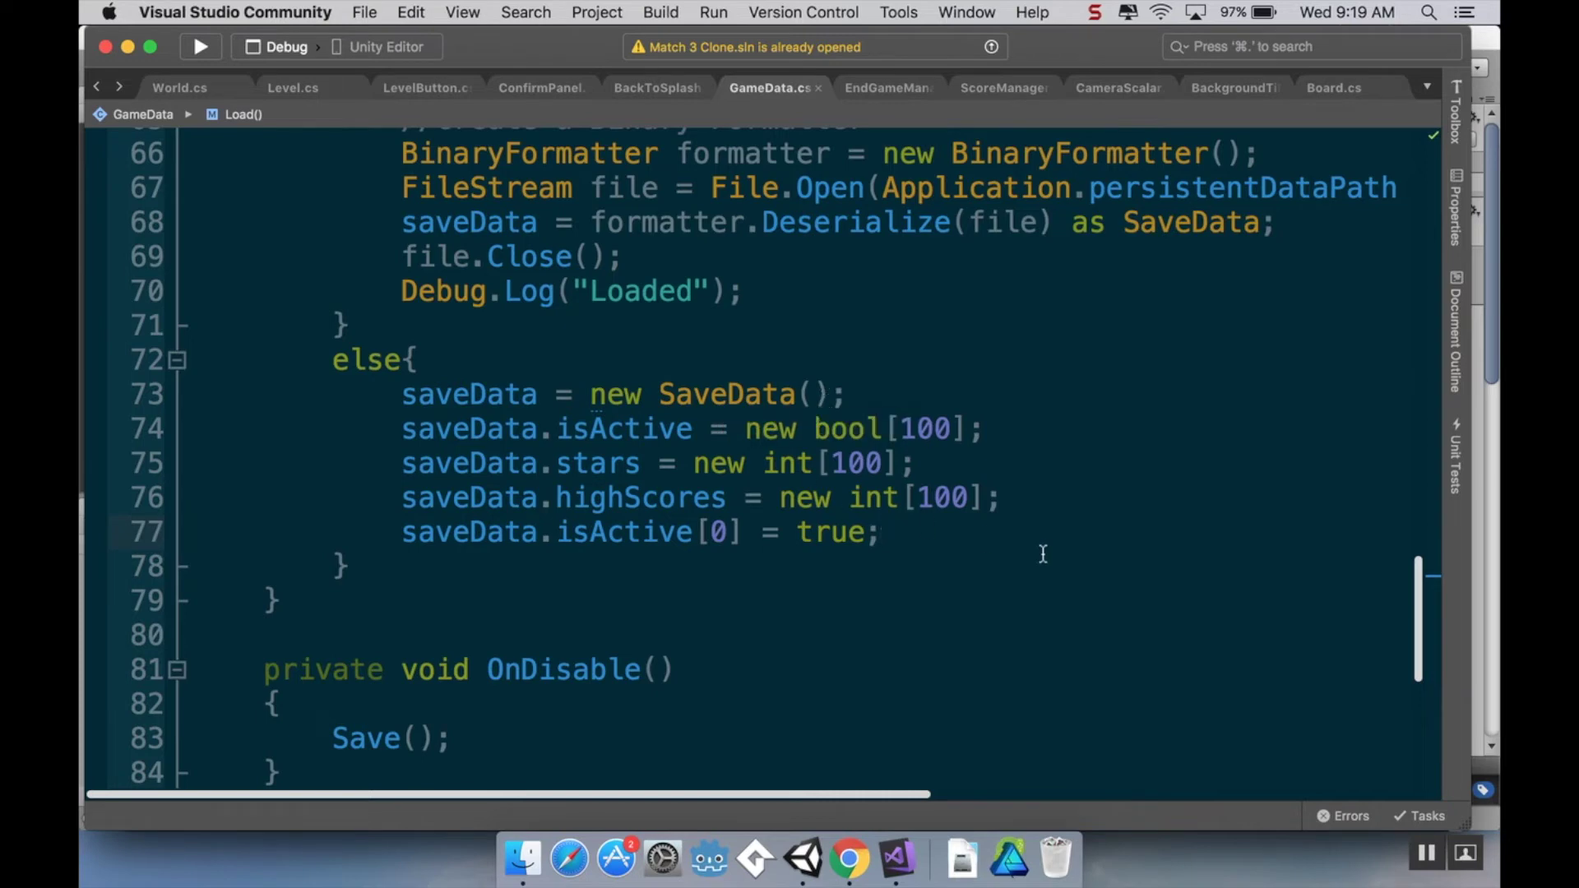
{"action": "left_click", "coordinate": [902, 426]}
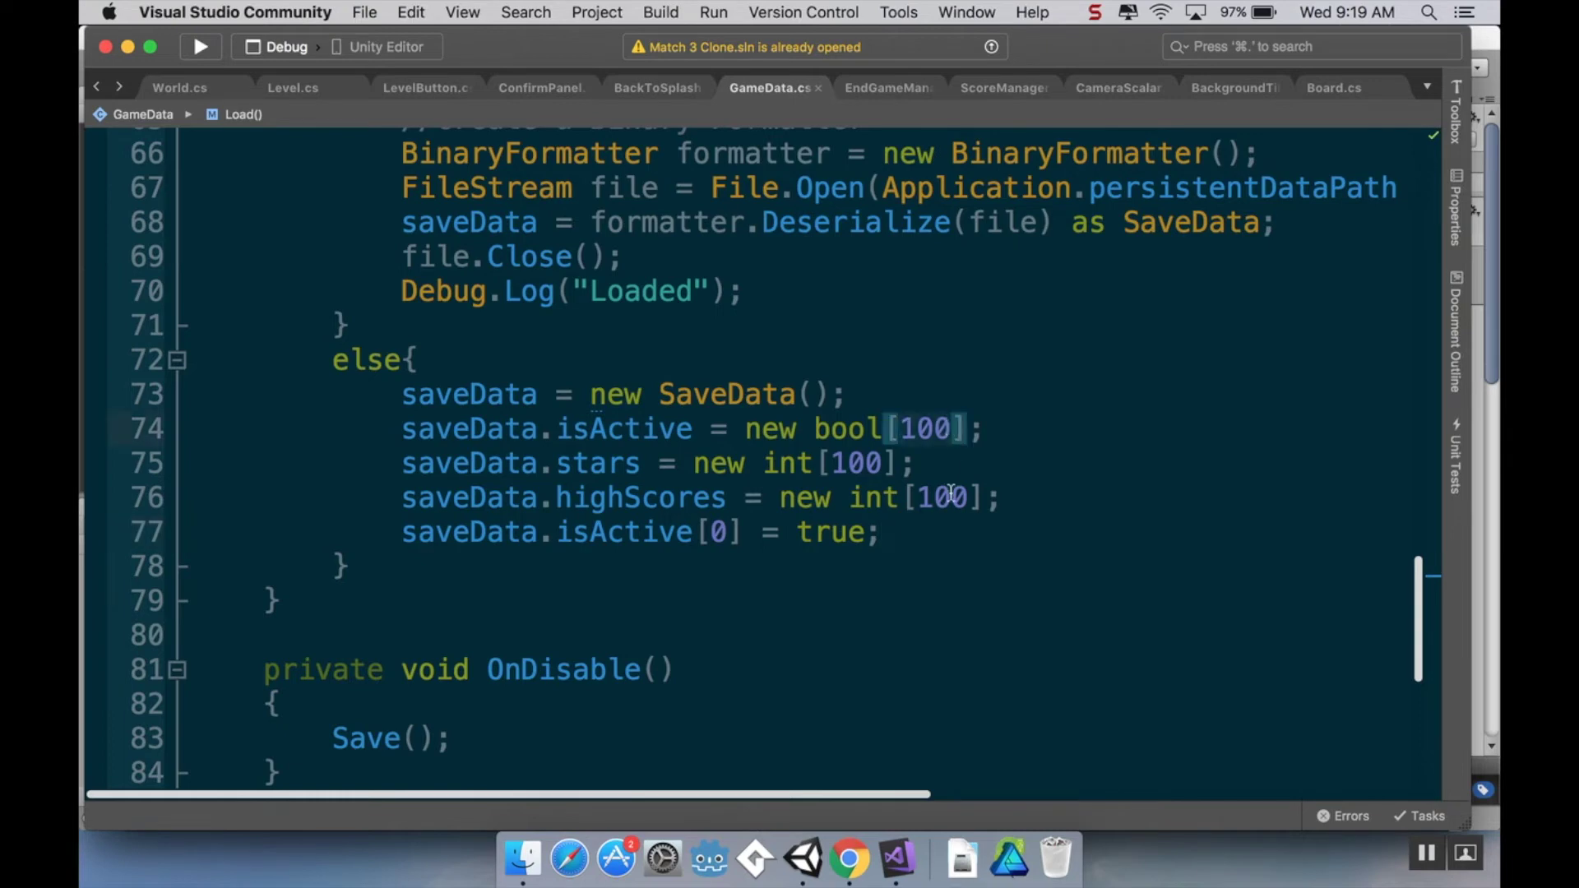
{"action": "left_click", "coordinate": [955, 467]}
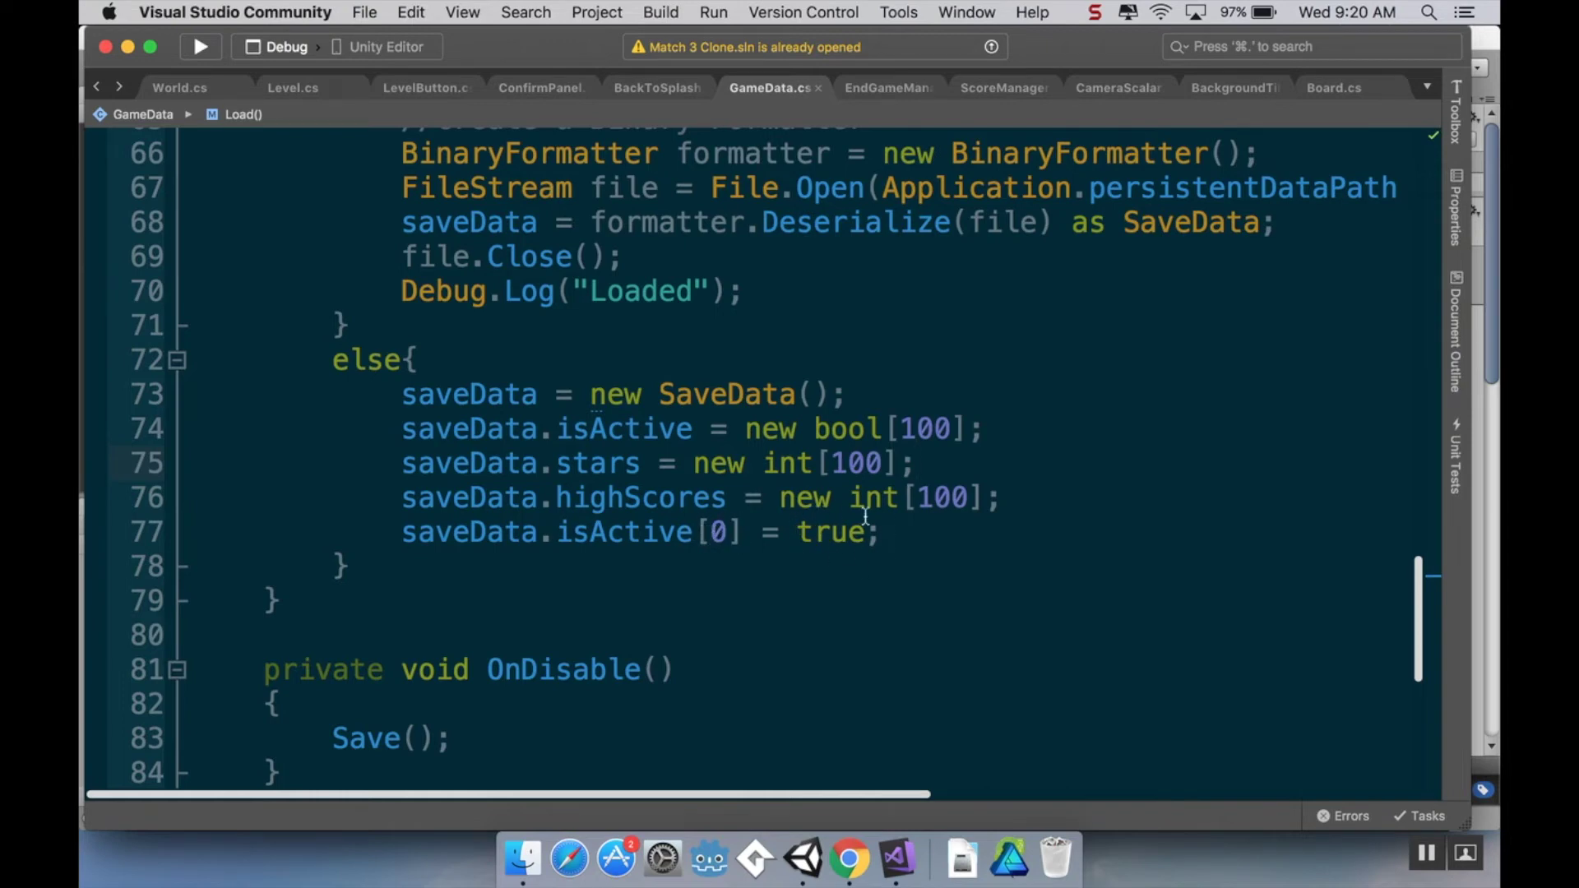
Look over the rest of the Load code, then return to the Unity editor
{"action": "scroll", "coordinate": [847, 559], "scroll_direction": "up", "scroll_amount": 4}
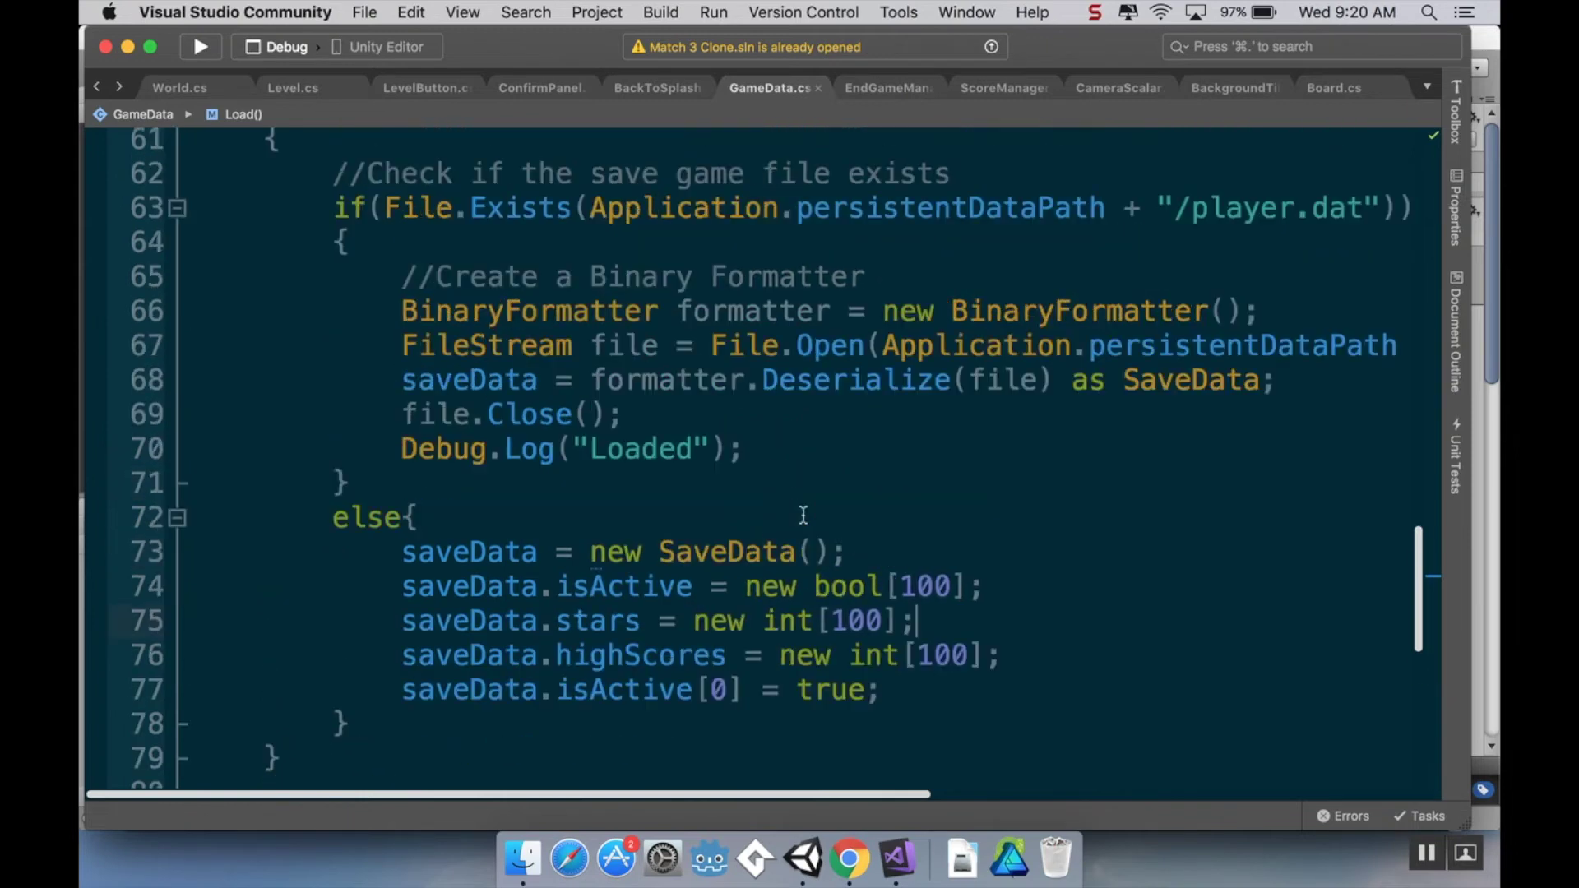
{"action": "scroll", "coordinate": [789, 578], "scroll_direction": "down", "scroll_amount": 4}
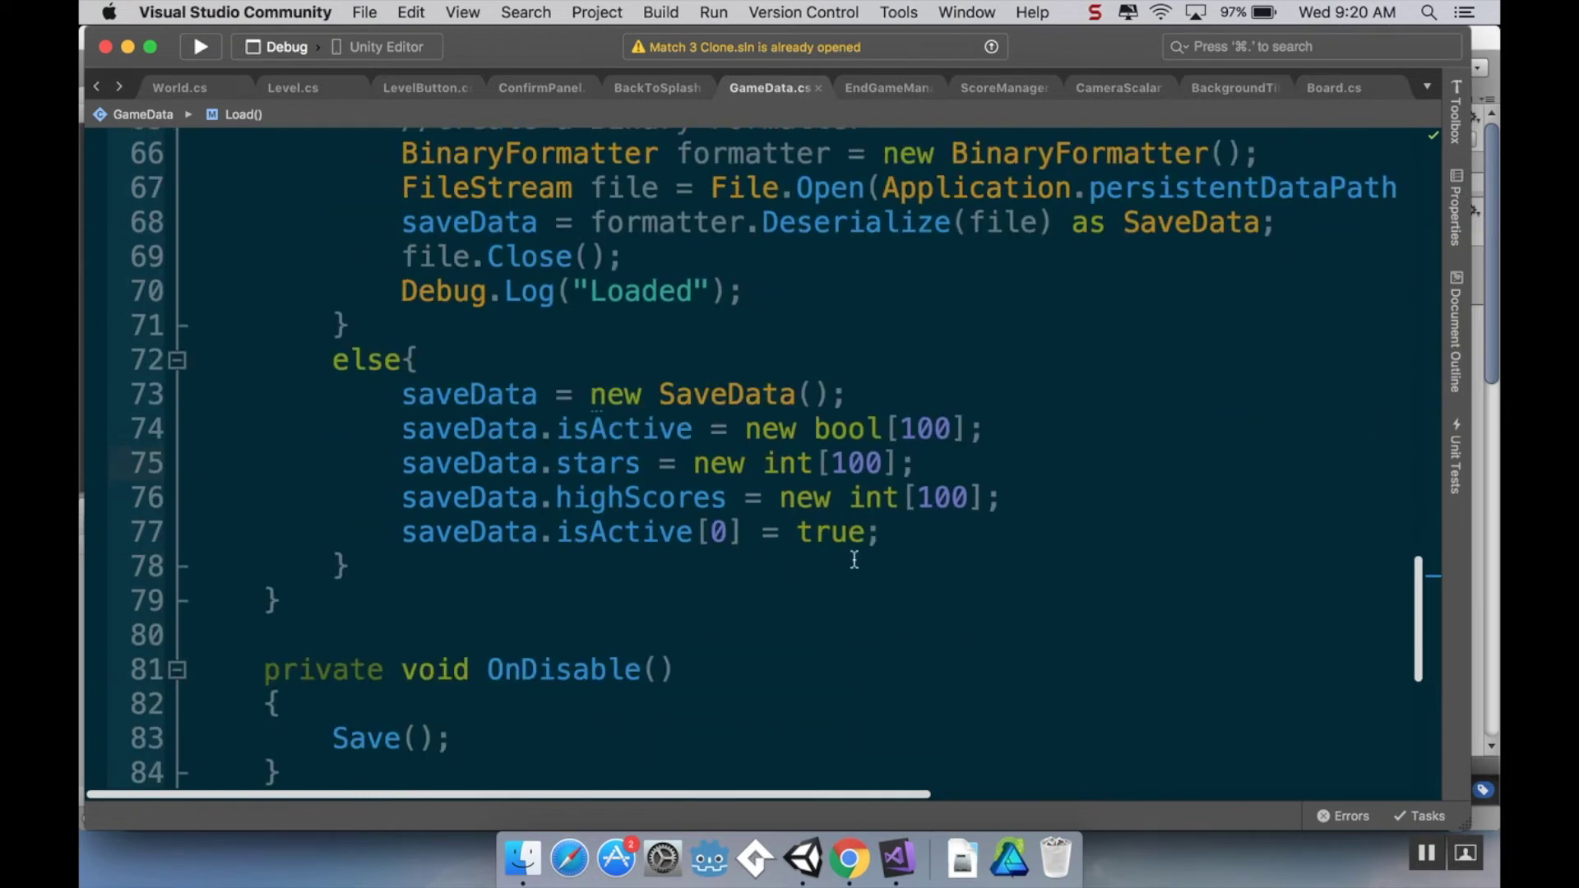
{"action": "scroll", "coordinate": [854, 559], "scroll_direction": "down", "scroll_amount": 4}
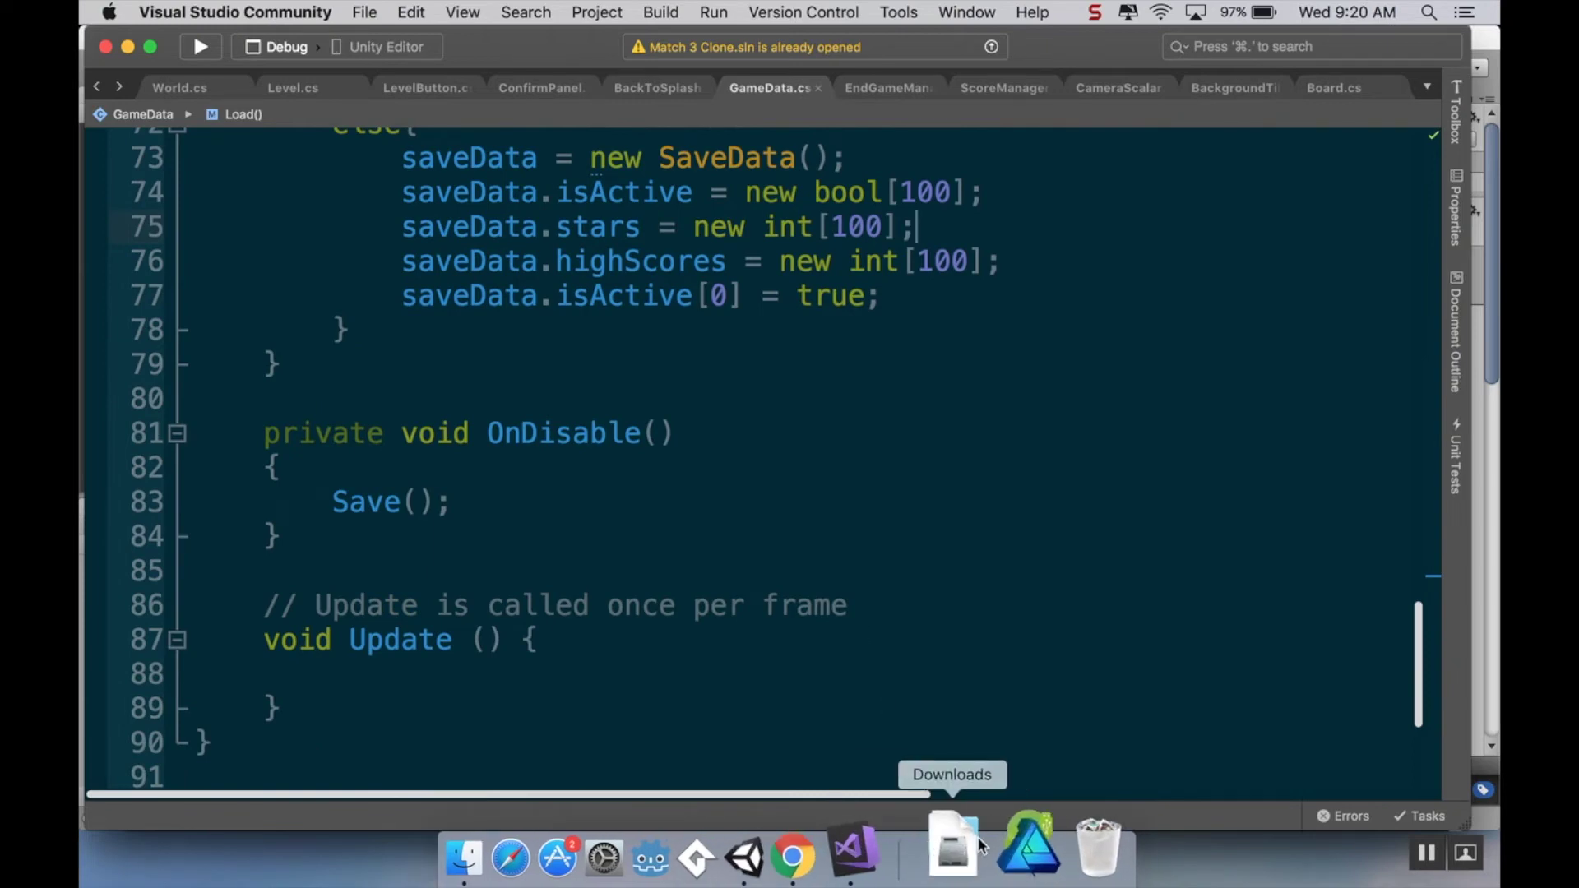
{"action": "left_click", "coordinate": [825, 858]}
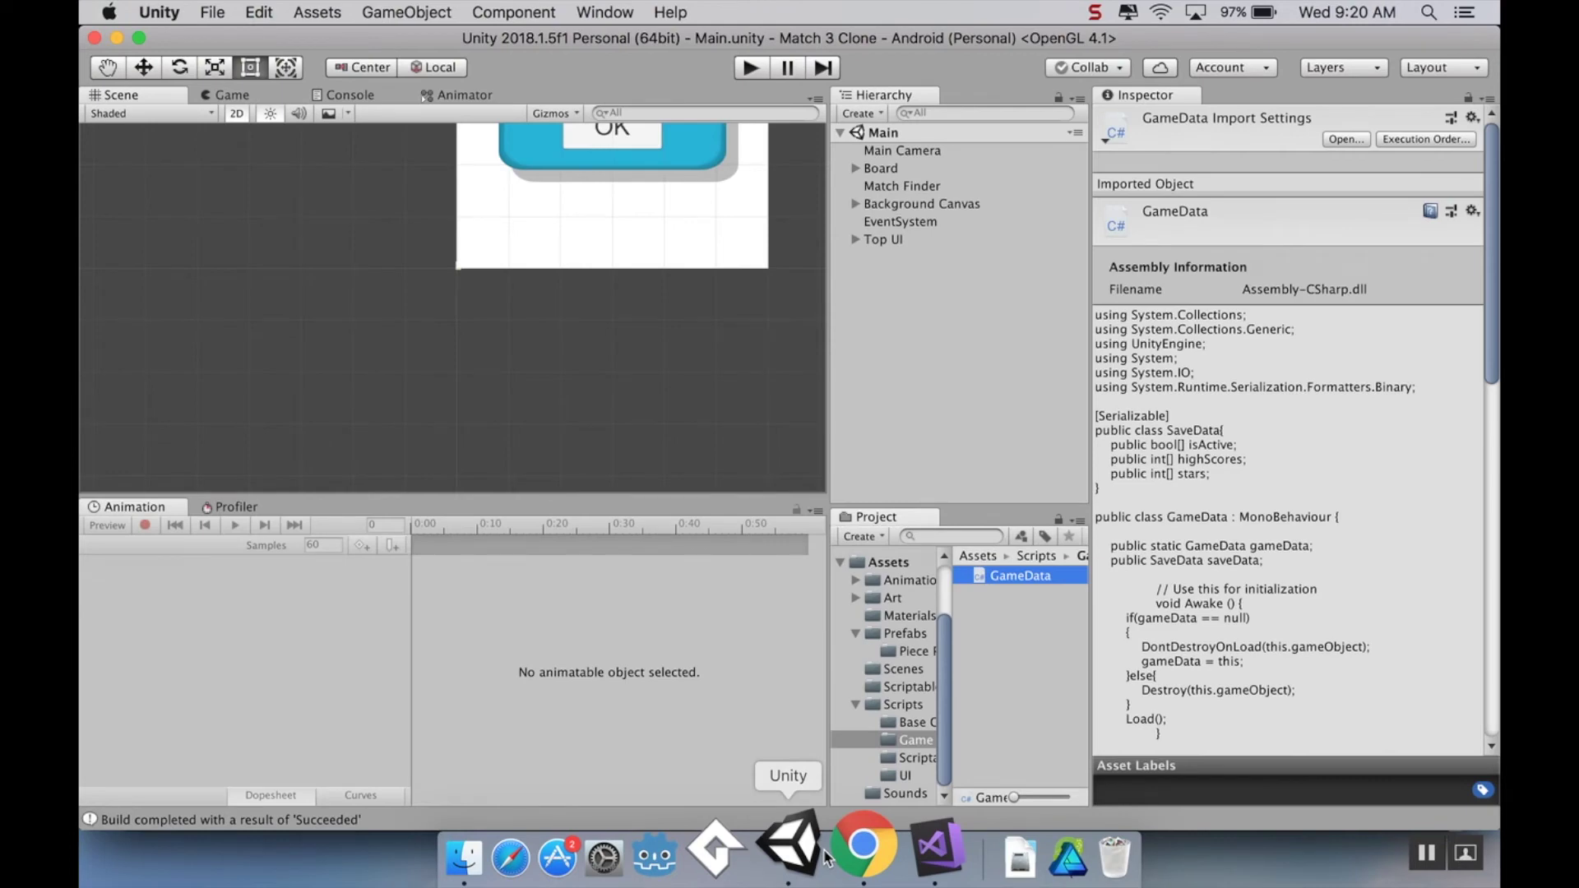
Rebuild the Android APK into the Builds folder as Match 3 Build 2
{"action": "left_click", "coordinate": [226, 11]}
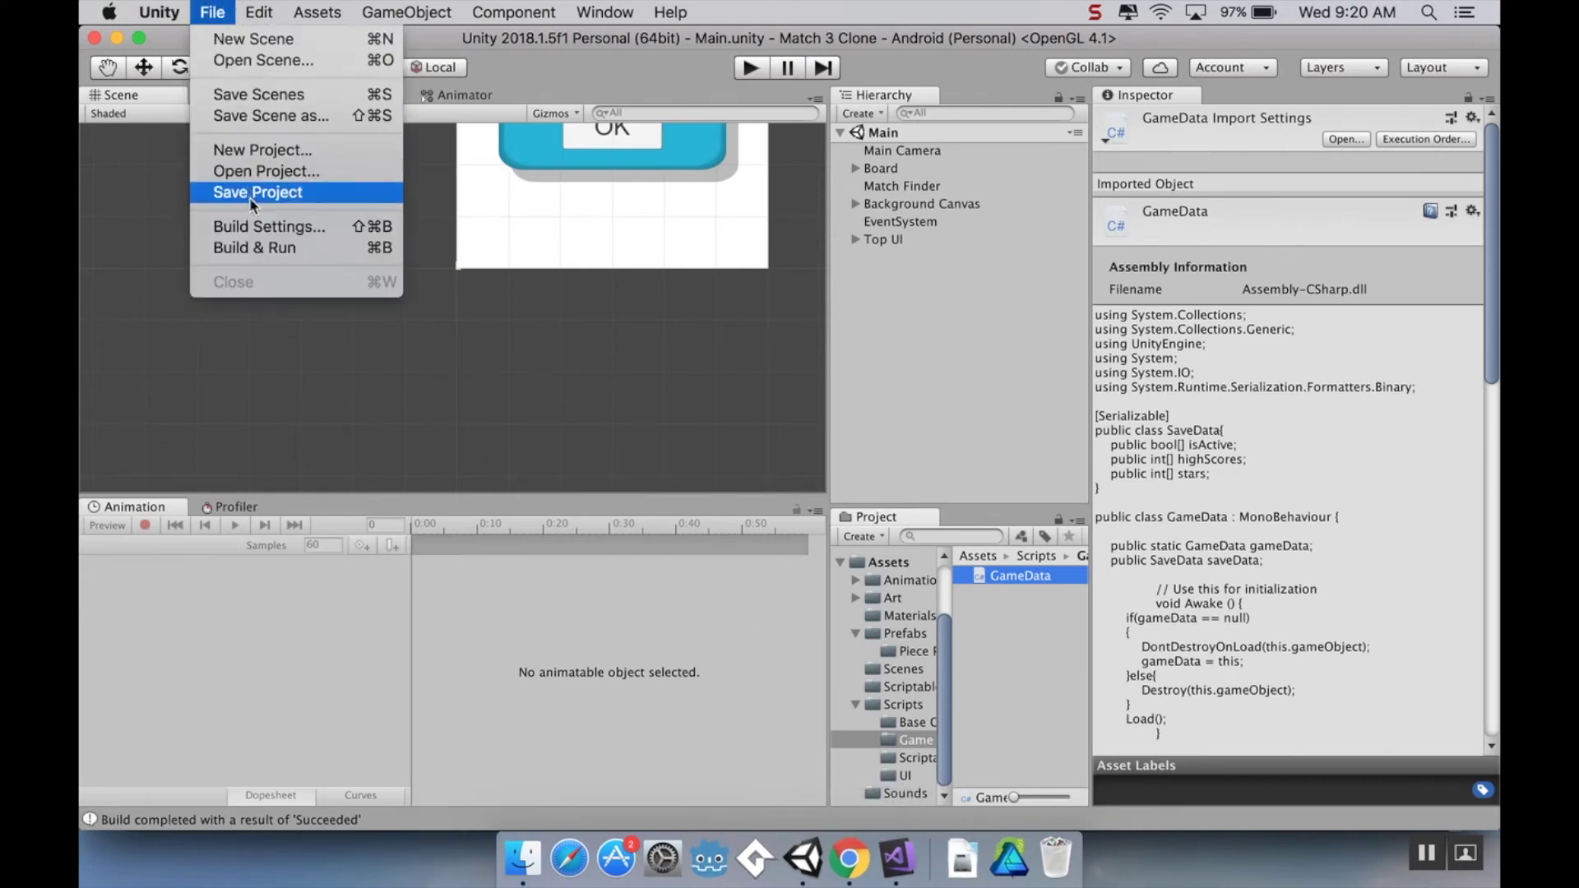
{"action": "left_click", "coordinate": [264, 226]}
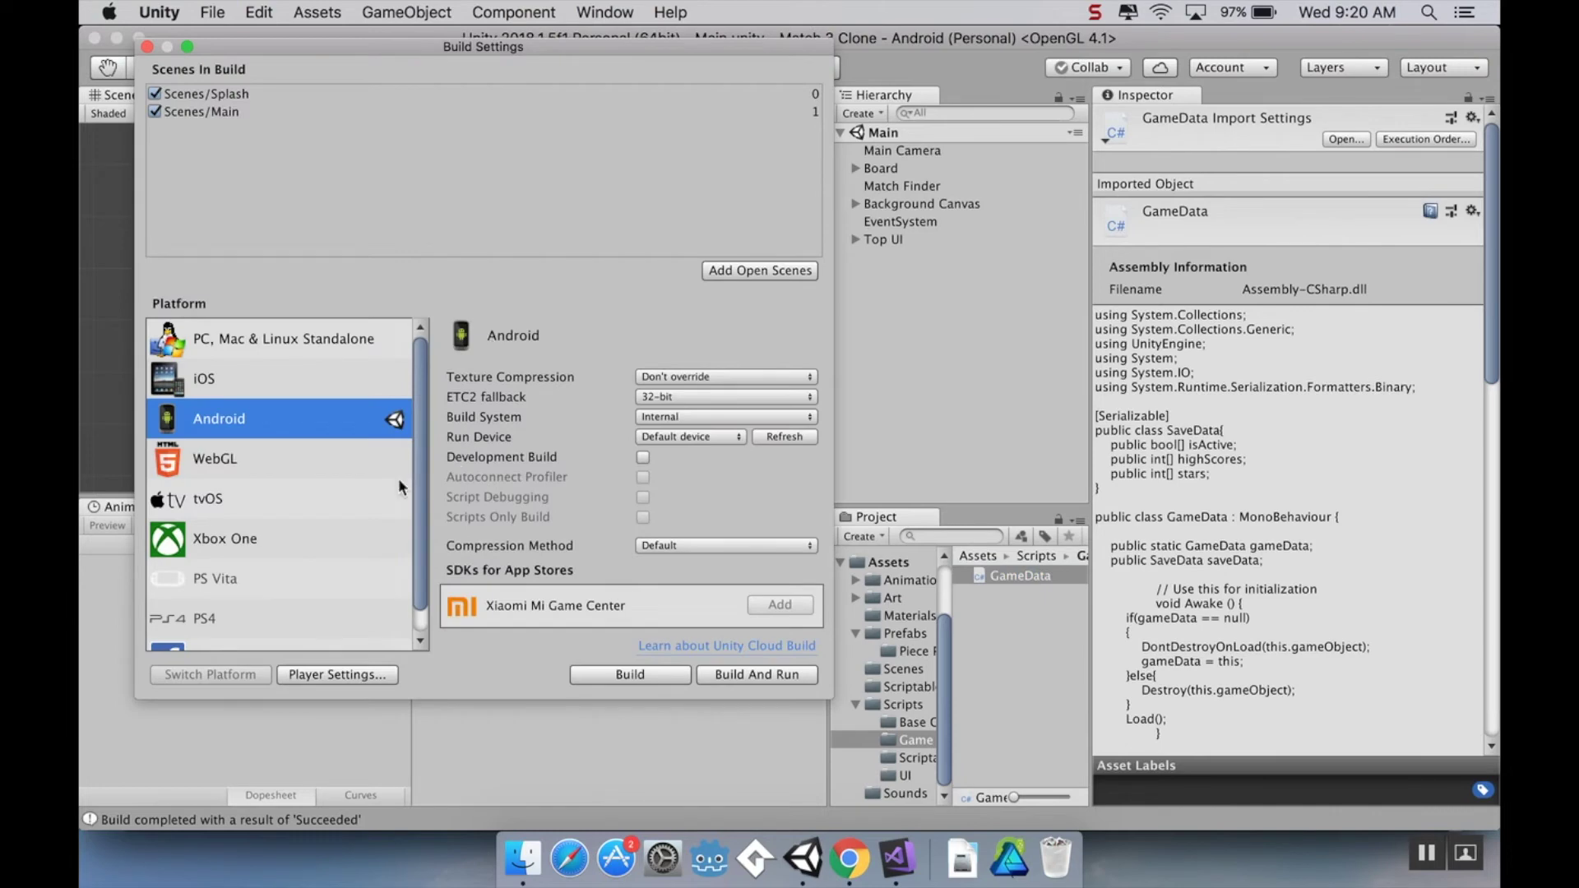
{"action": "left_click", "coordinate": [634, 676]}
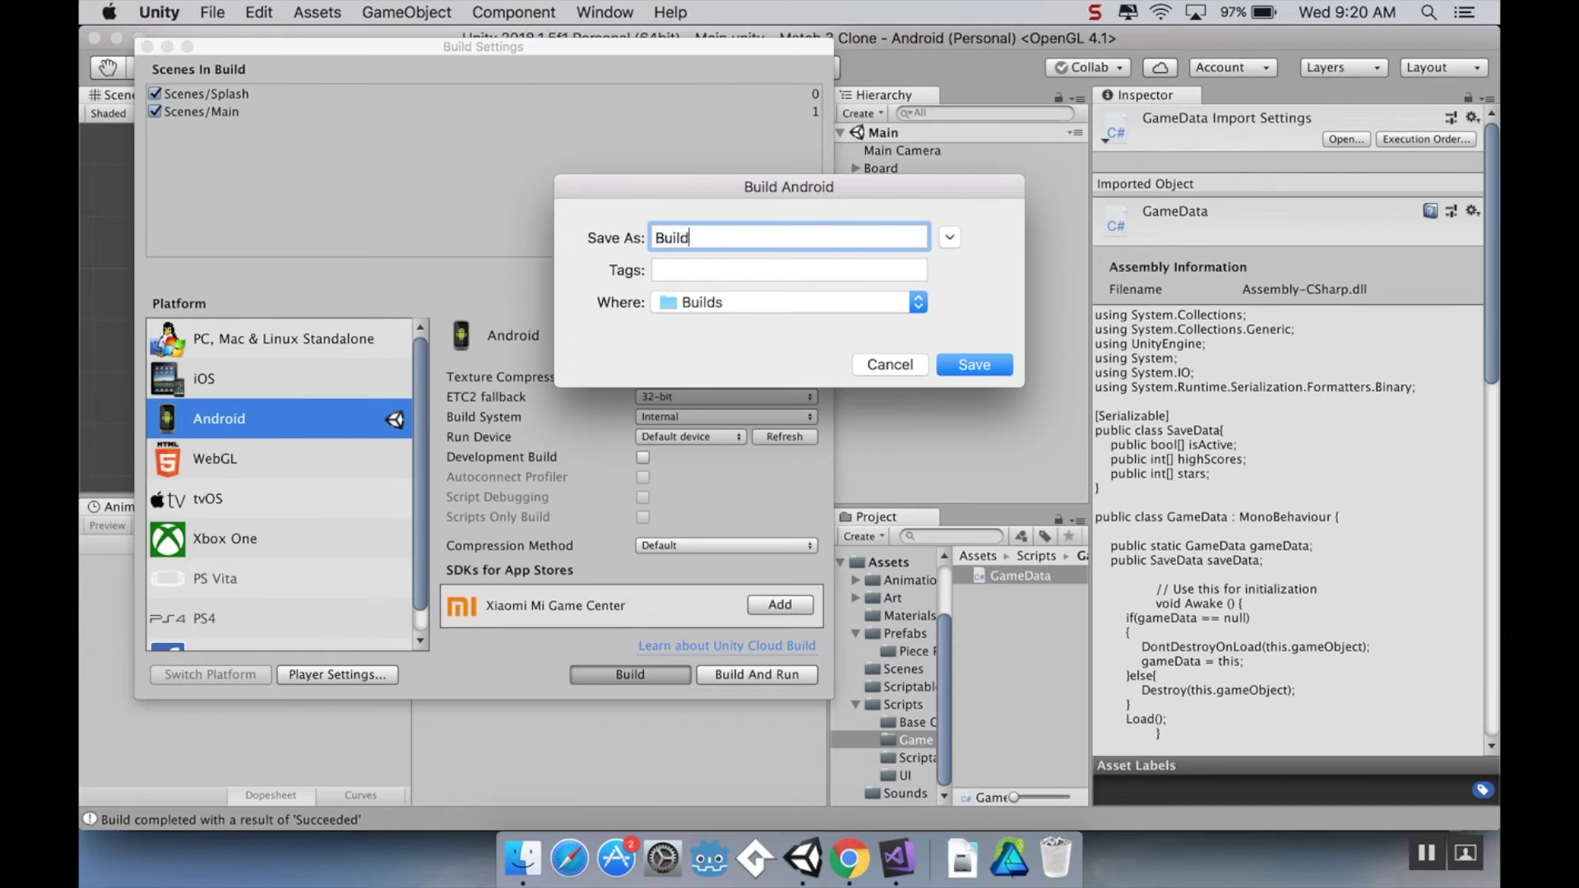
{"action": "key", "text": "BackSpace"}
{"action": "key", "text": "BackSpace"}
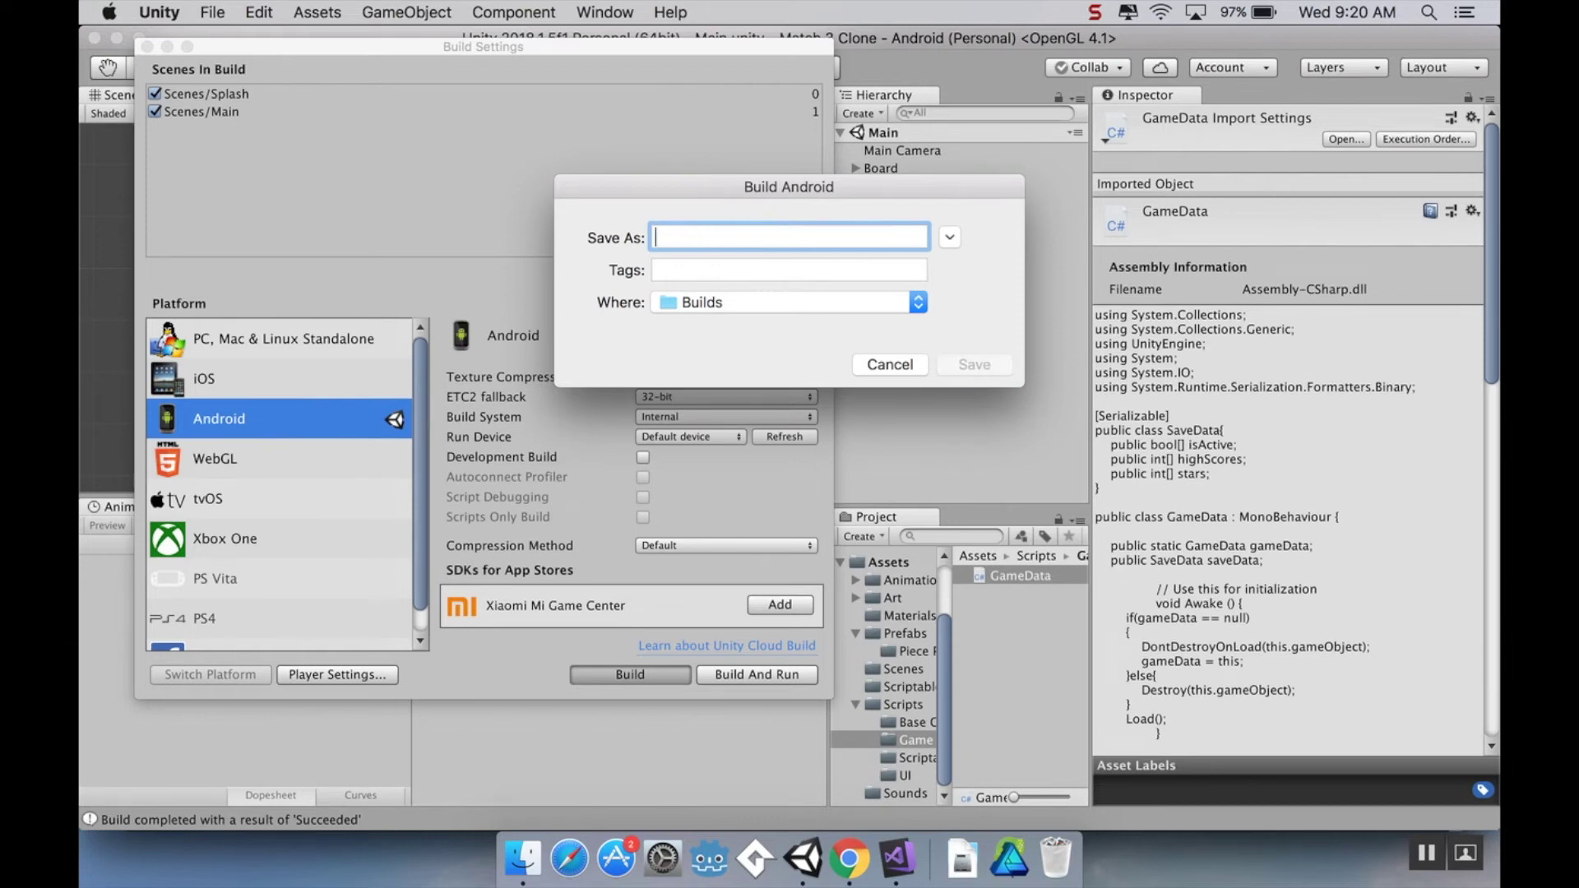
{"action": "type", "text": "Match 3 Build 2"}
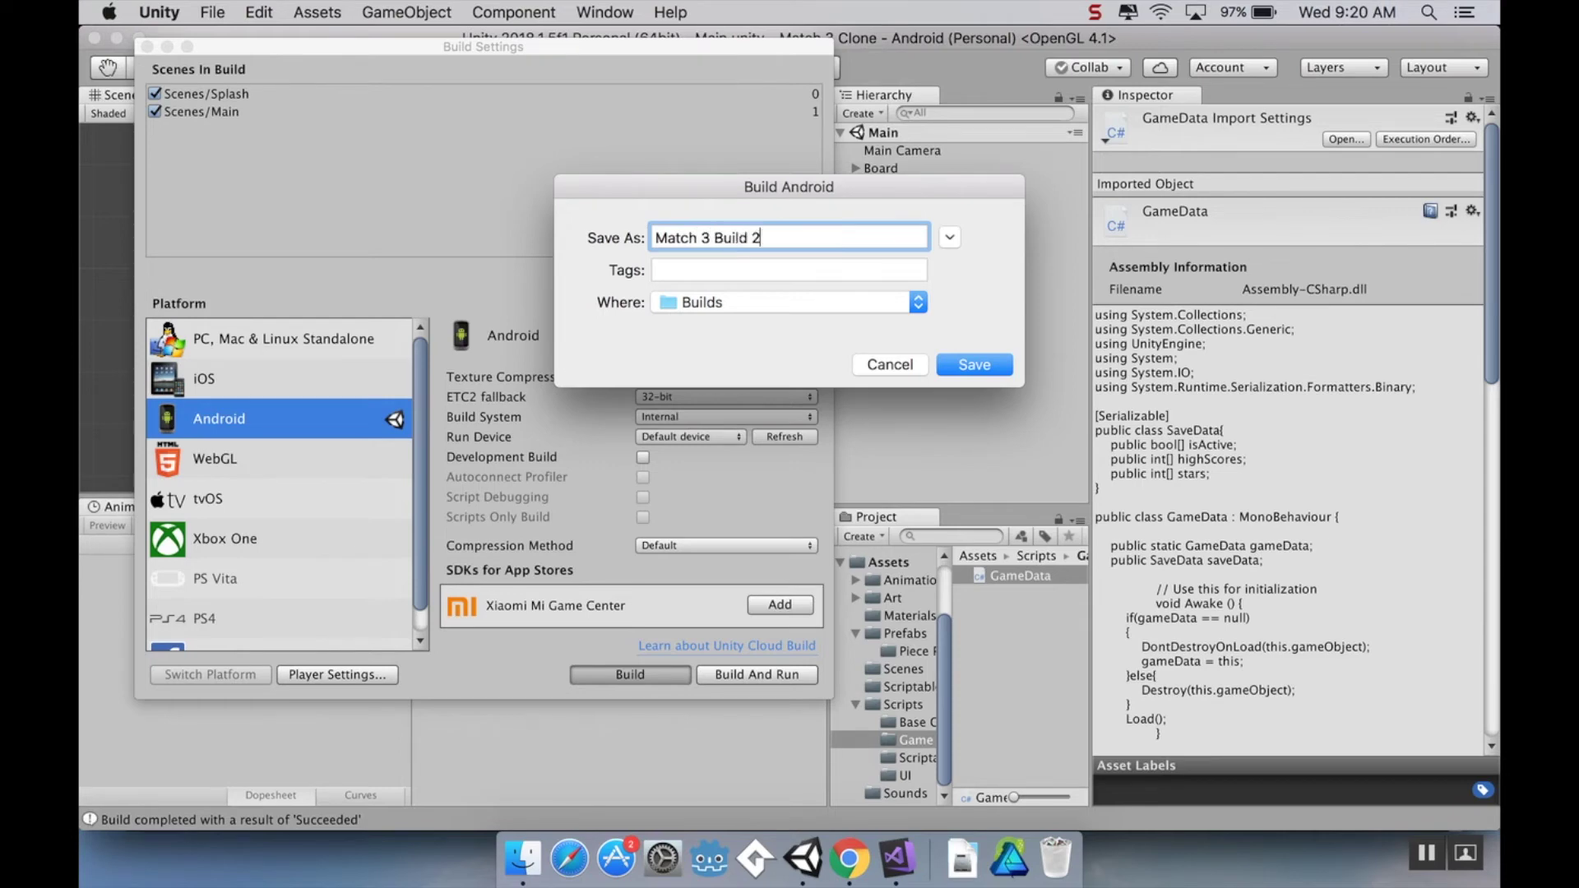
{"action": "key", "text": "Return"}
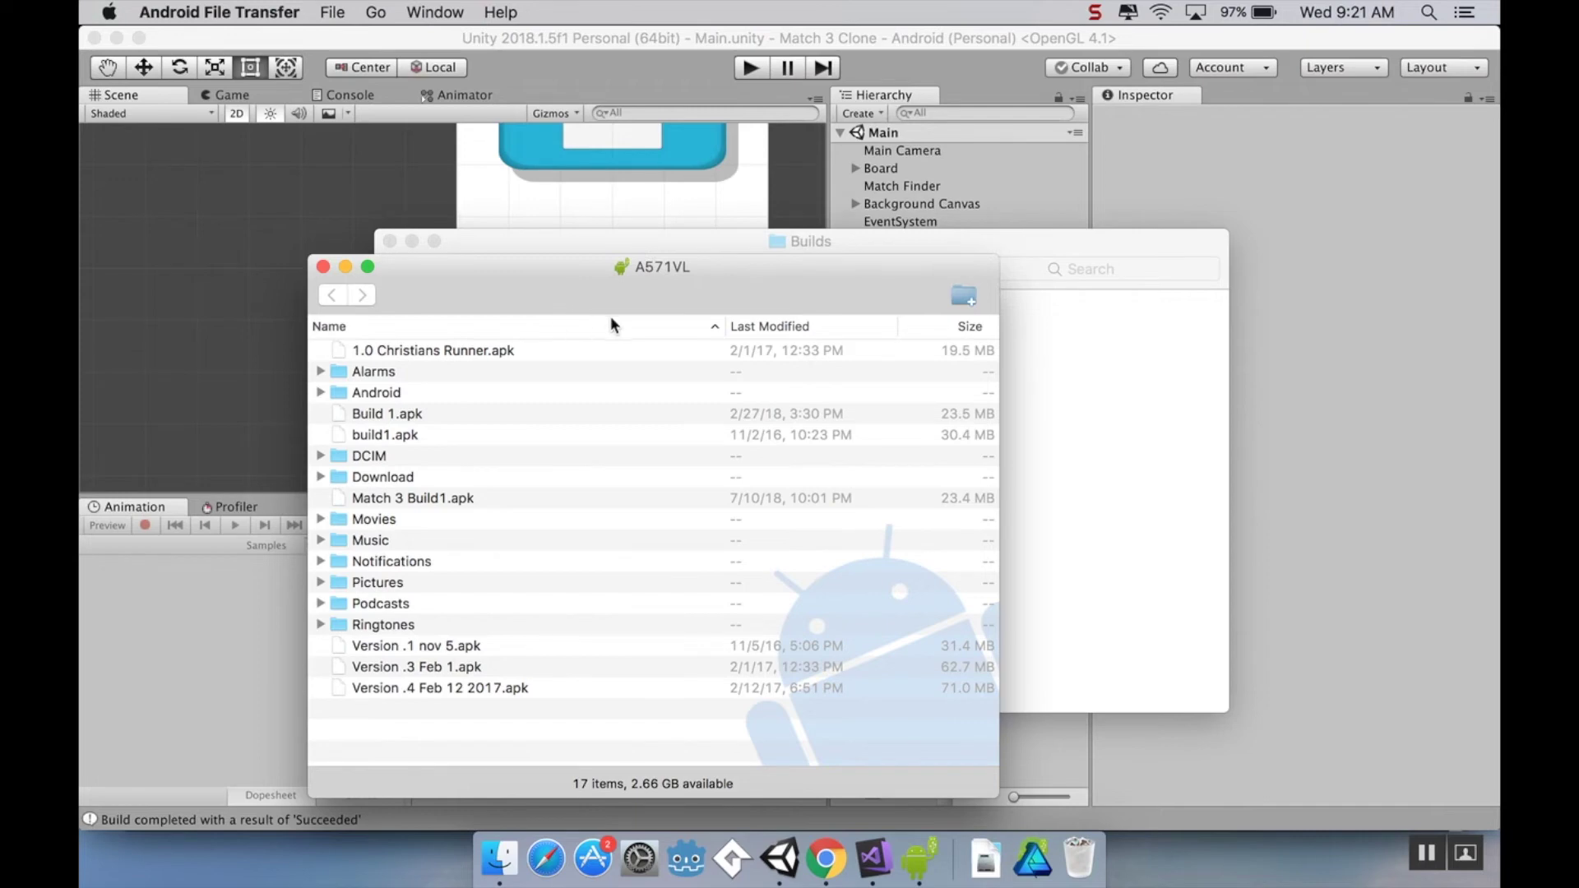
Drag Match 3 Build 2.apk from the Builds folder into the A571VL phone window
{"action": "left_click", "coordinate": [838, 237]}
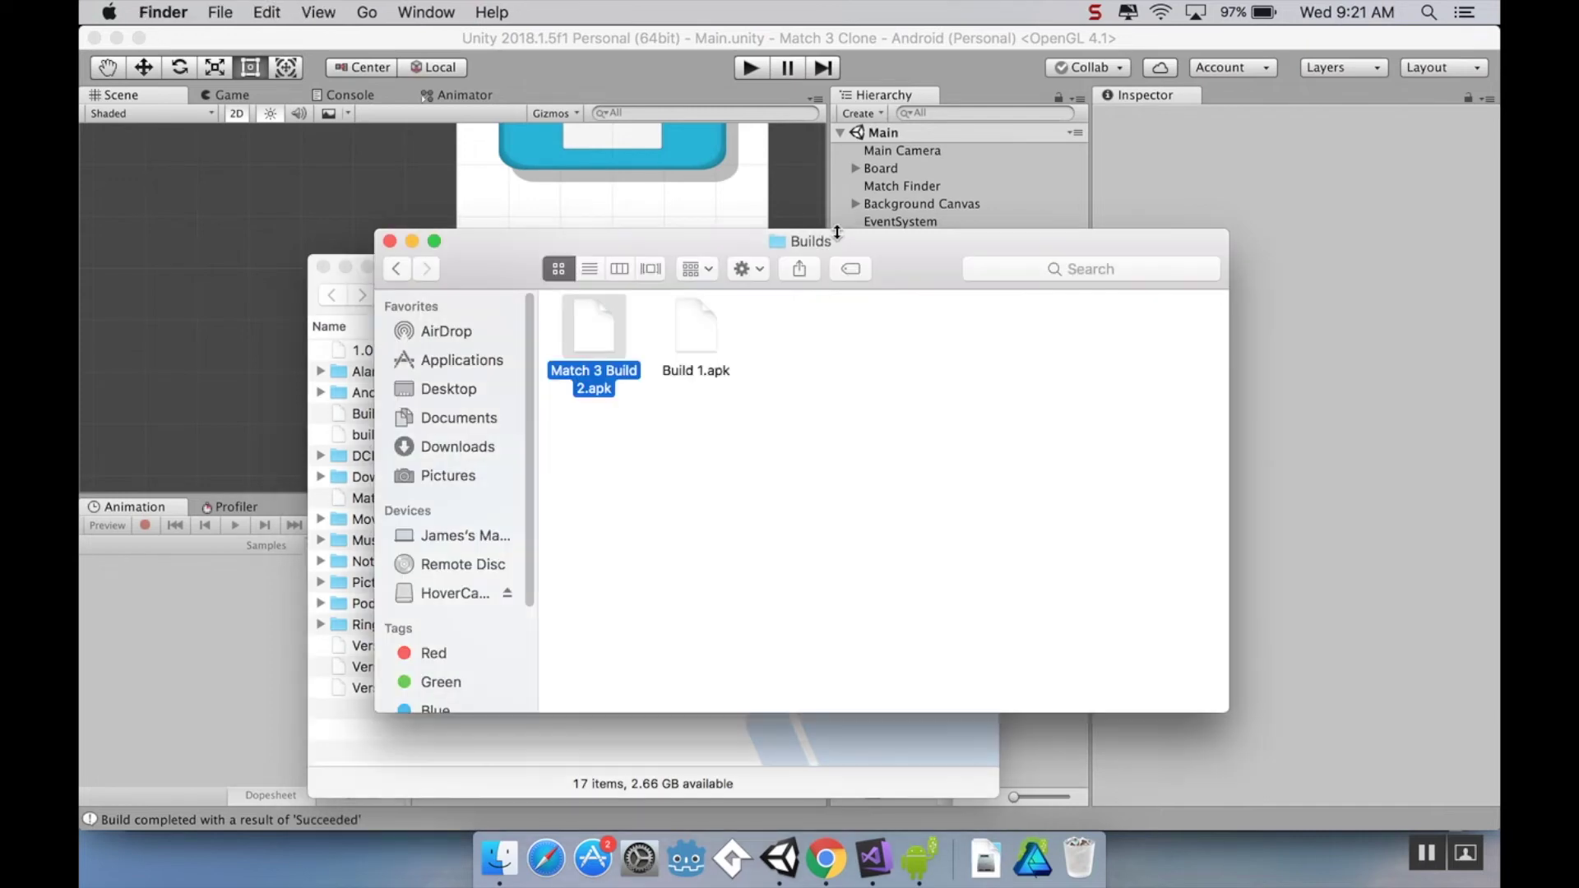
{"action": "left_click_drag", "start_coordinate": [585, 322], "coordinate": [358, 732]}
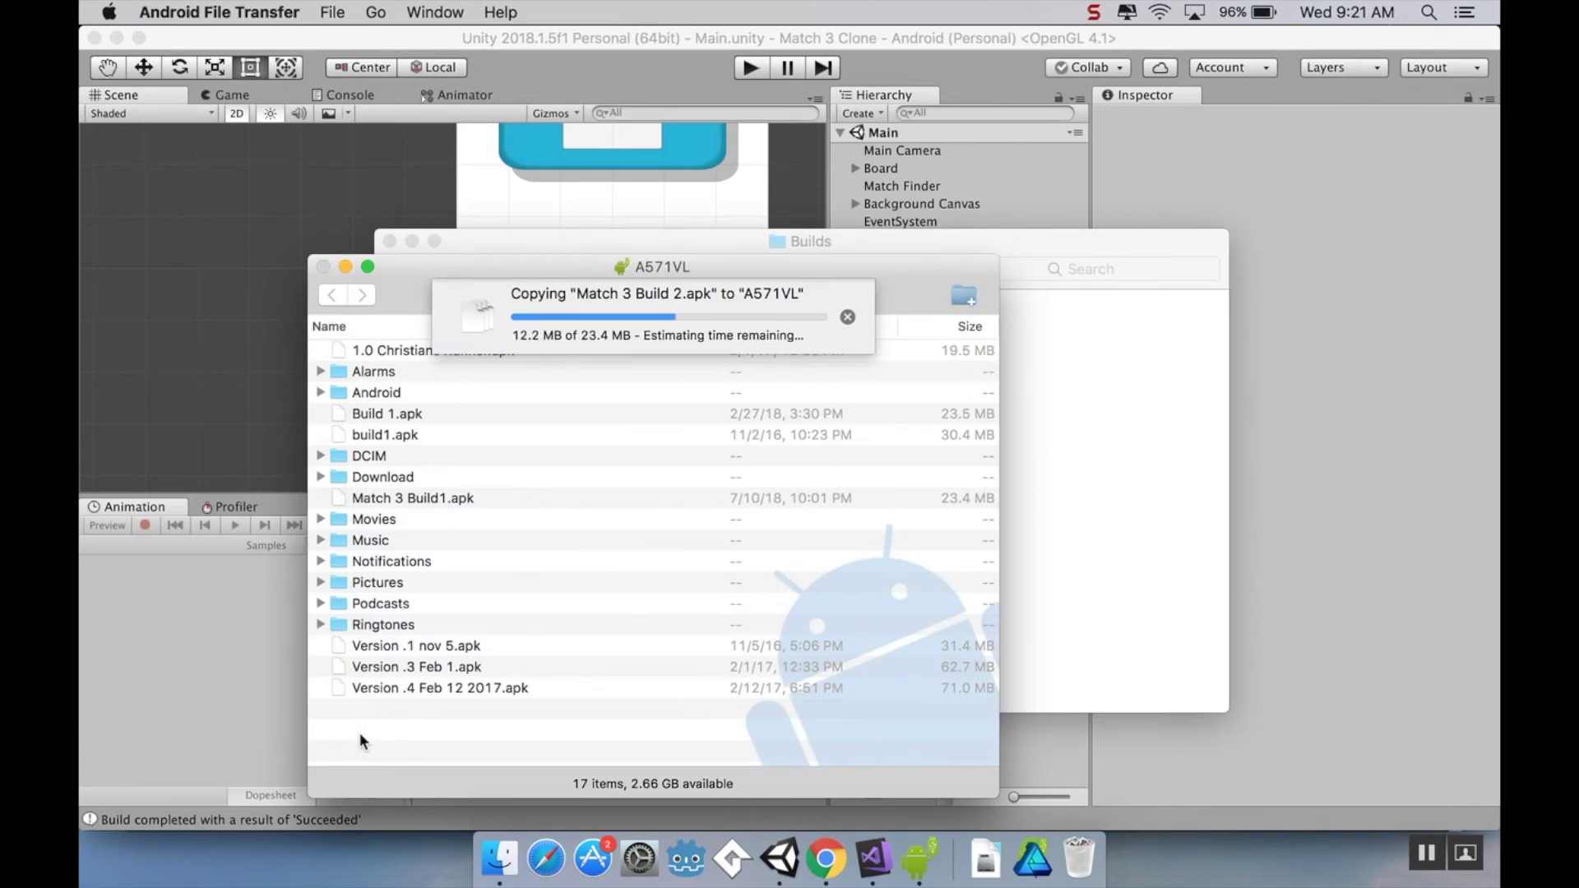